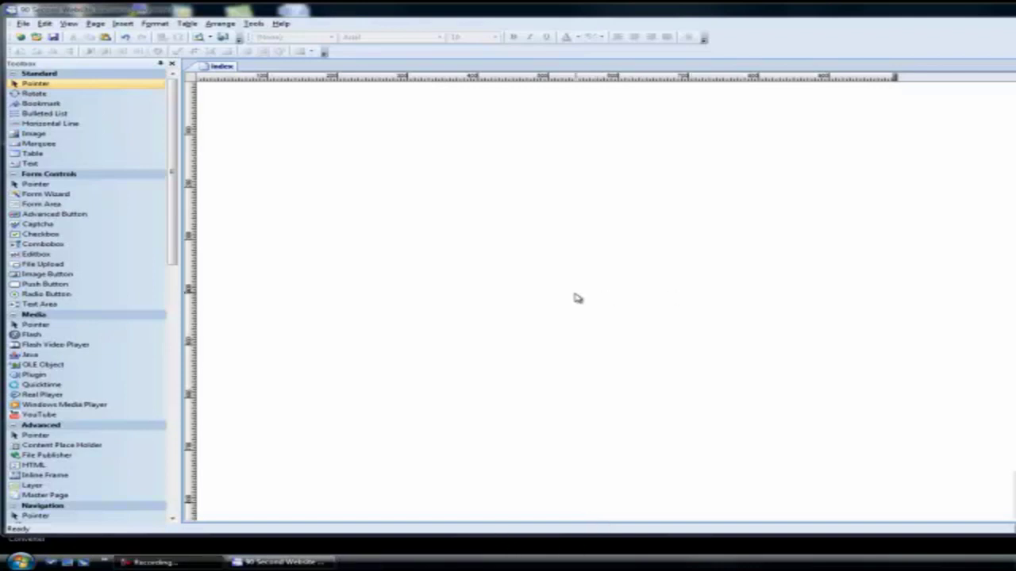
Start a new image object and preview the image files in the gregdemo folder, from 30dpf_cover_257x261 to ico-twitter, without inserting any.
{"action": "left_click", "coordinate": [31, 134]}
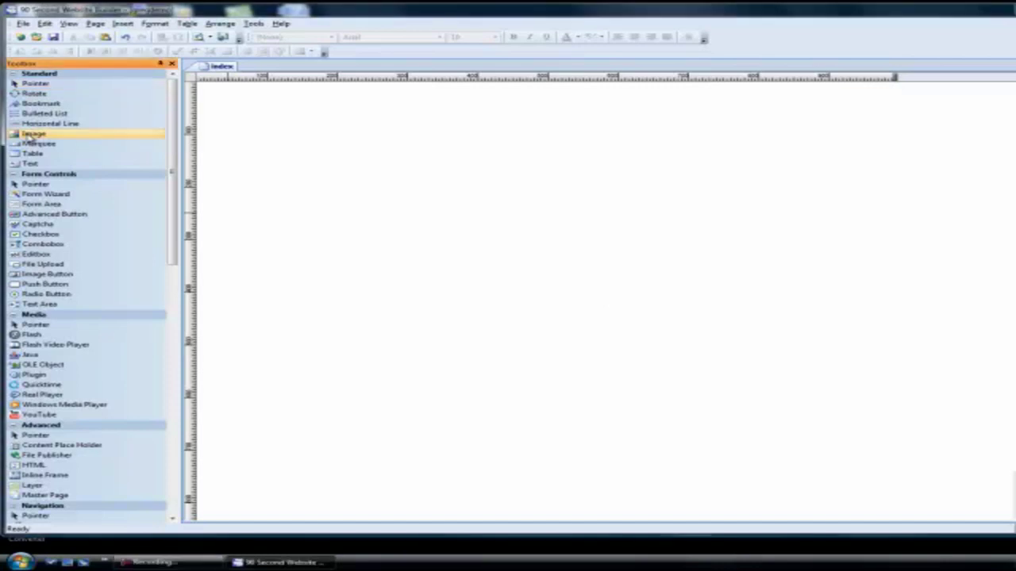
{"action": "left_click_drag", "start_coordinate": [270, 127], "coordinate": [455, 242]}
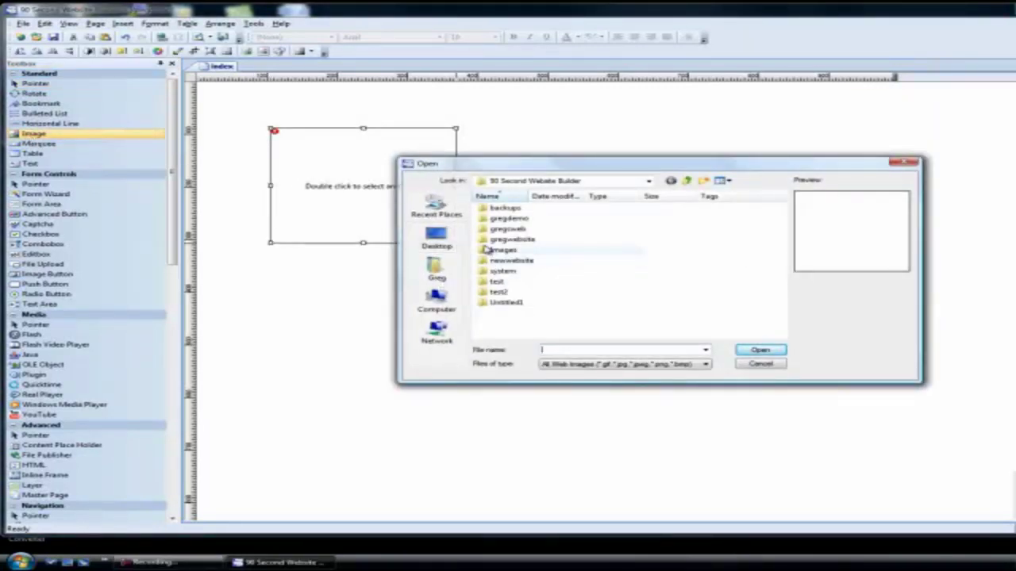
{"action": "double_click", "coordinate": [484, 219]}
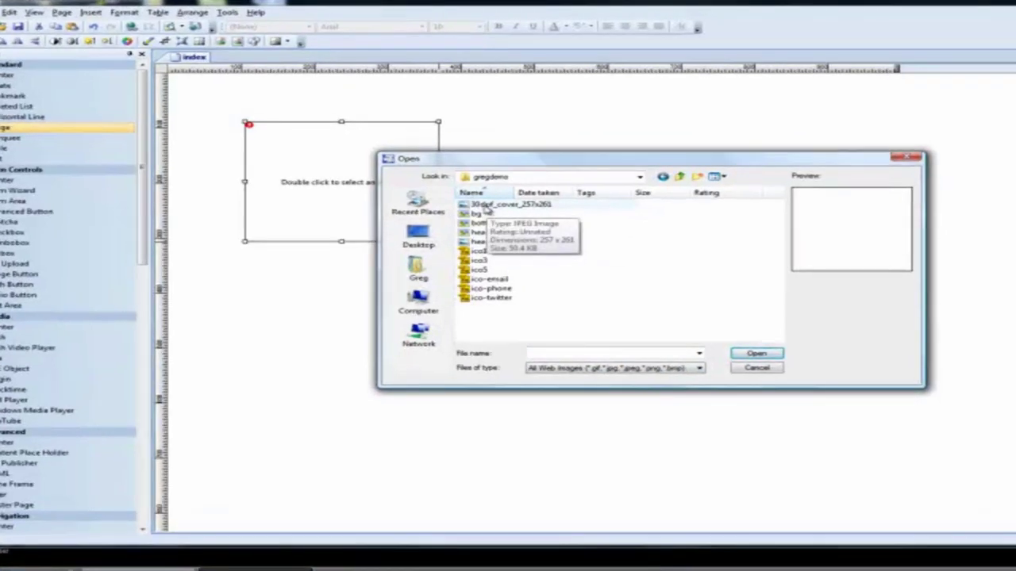
{"action": "left_click", "coordinate": [485, 205]}
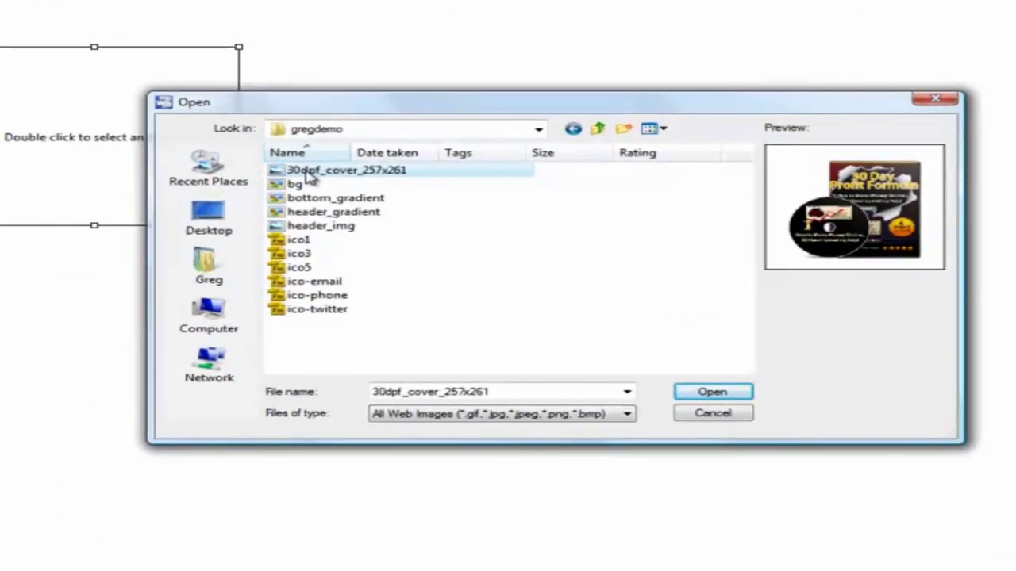
{"action": "key", "text": "Down"}
{"action": "key", "text": "Down"}
{"action": "key", "text": "Down"}
{"action": "key", "text": "Down"}
{"action": "key", "text": "Down"}
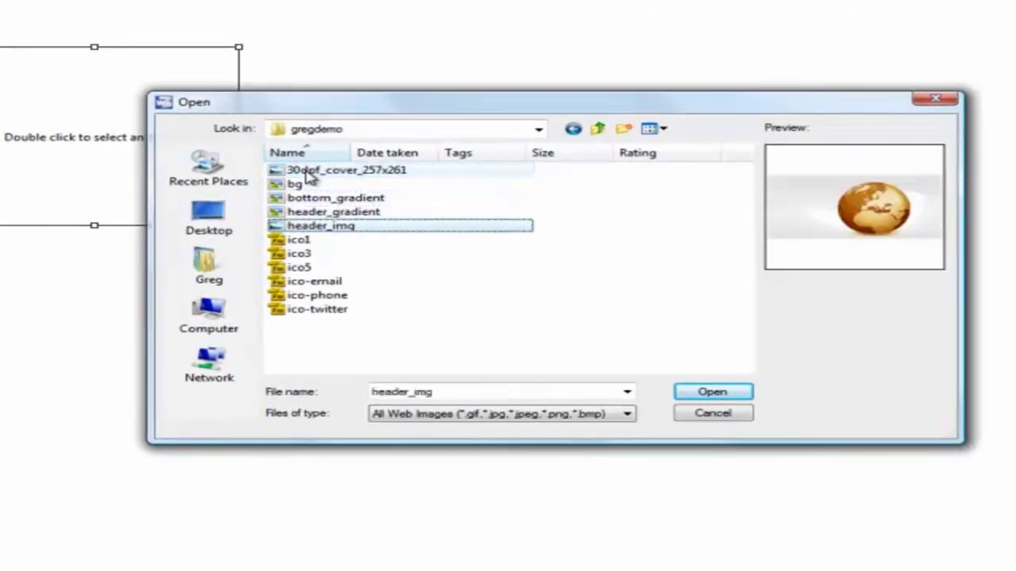
{"action": "key", "text": "Down"}
{"action": "key", "text": "Down"}
{"action": "key", "text": "Down"}
{"action": "key", "text": "Down"}
{"action": "key", "text": "Down"}
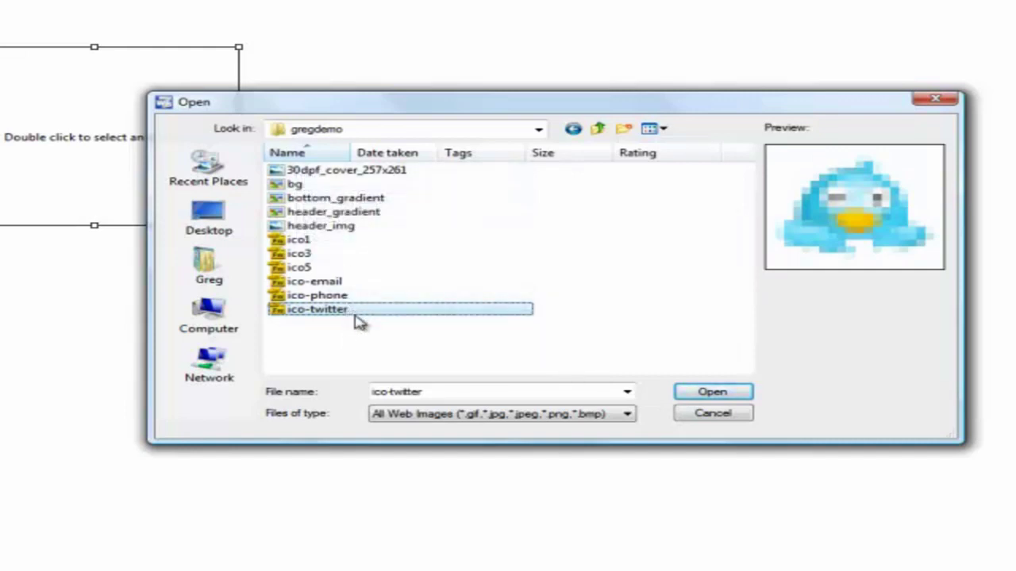
{"action": "left_click", "coordinate": [688, 414]}
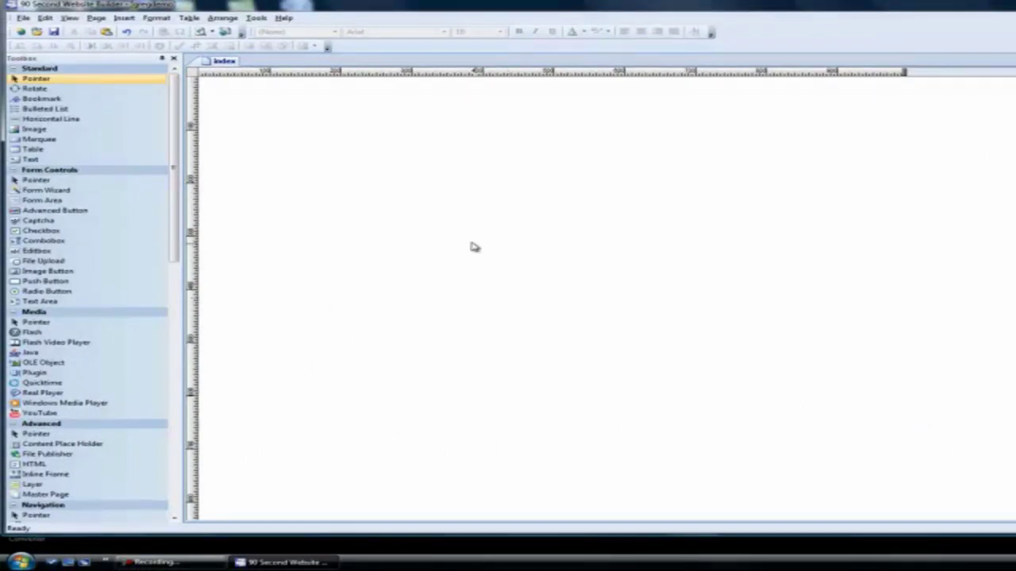
Set the page background to the bg image from the gregdemo folder with the repeat option Do not repeat.
{"action": "right_click", "coordinate": [425, 229]}
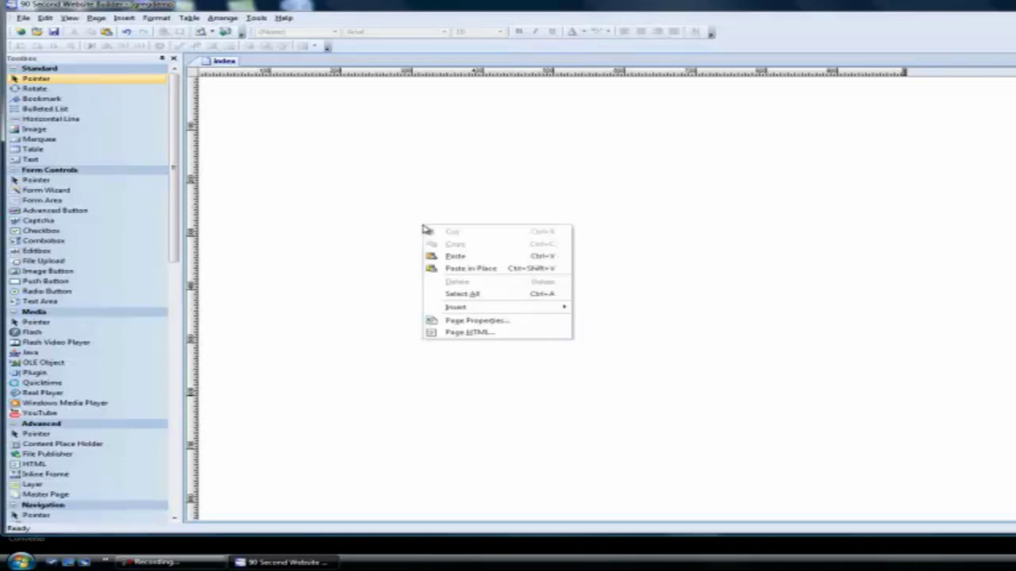
{"action": "left_click", "coordinate": [481, 322]}
{"action": "left_click", "coordinate": [551, 146]}
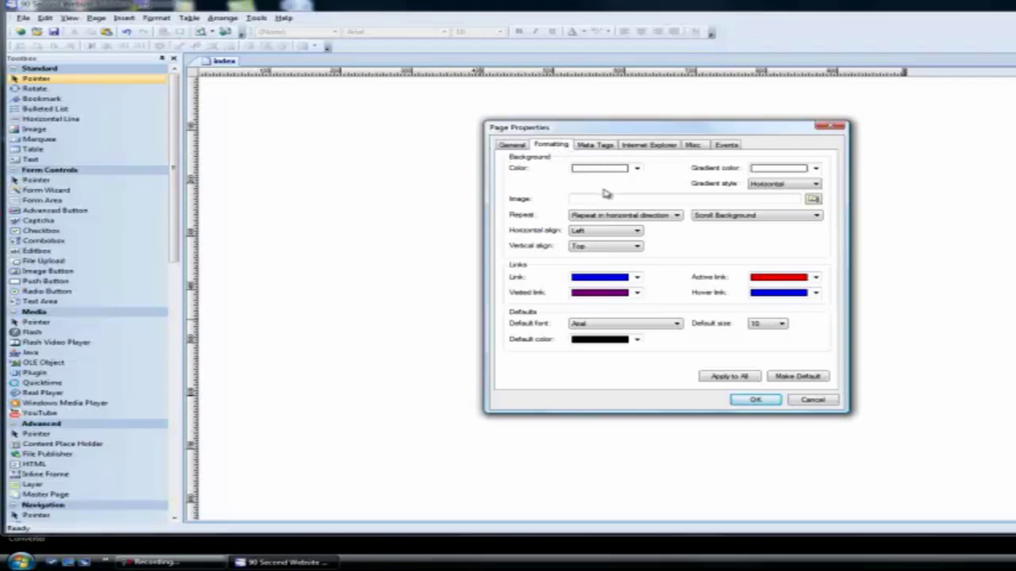
{"action": "left_click", "coordinate": [813, 199]}
{"action": "double_click", "coordinate": [494, 215]}
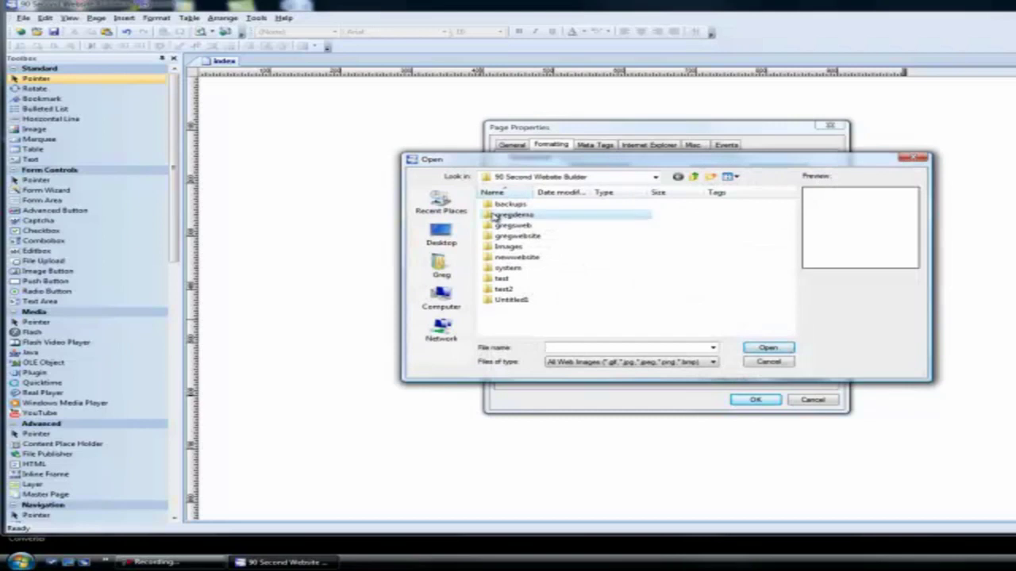
{"action": "left_click", "coordinate": [494, 215]}
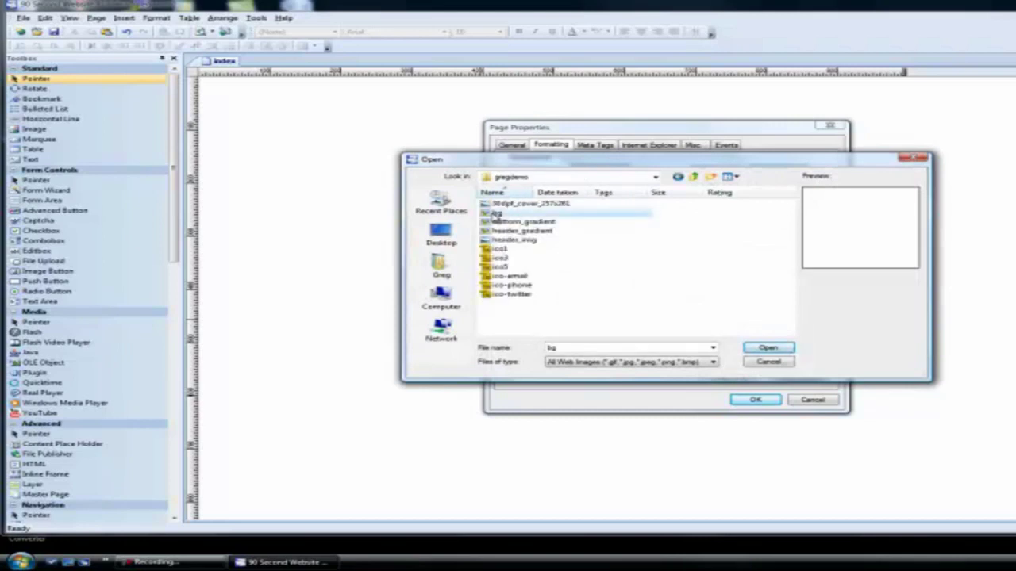
{"action": "left_click", "coordinate": [766, 348]}
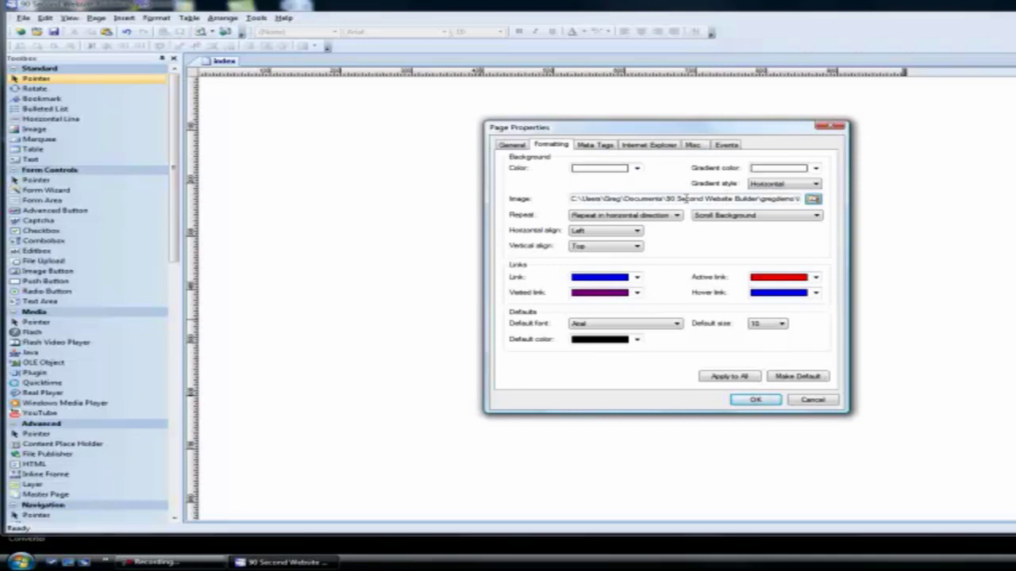
{"action": "left_click", "coordinate": [676, 215]}
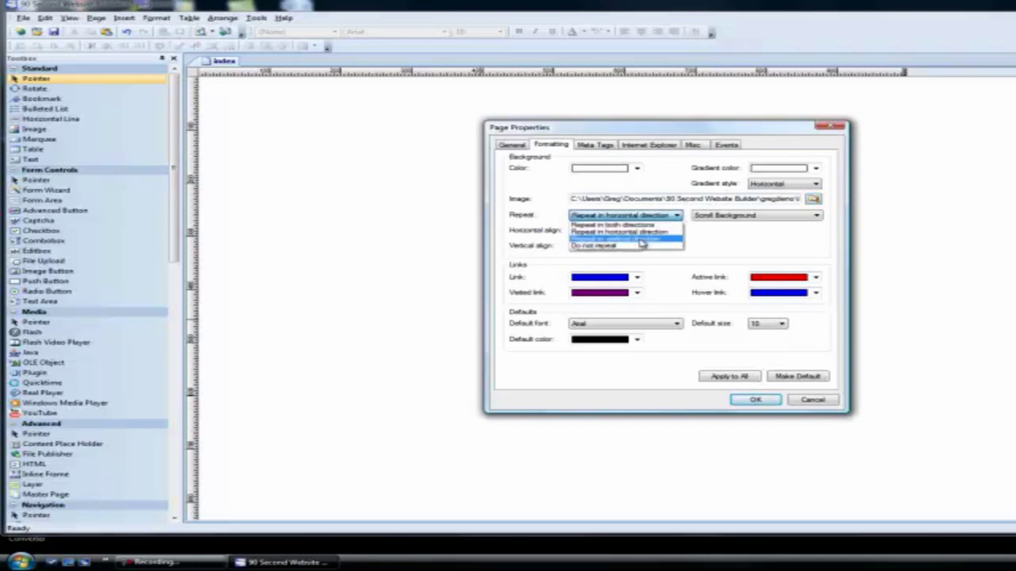
{"action": "left_click", "coordinate": [606, 247]}
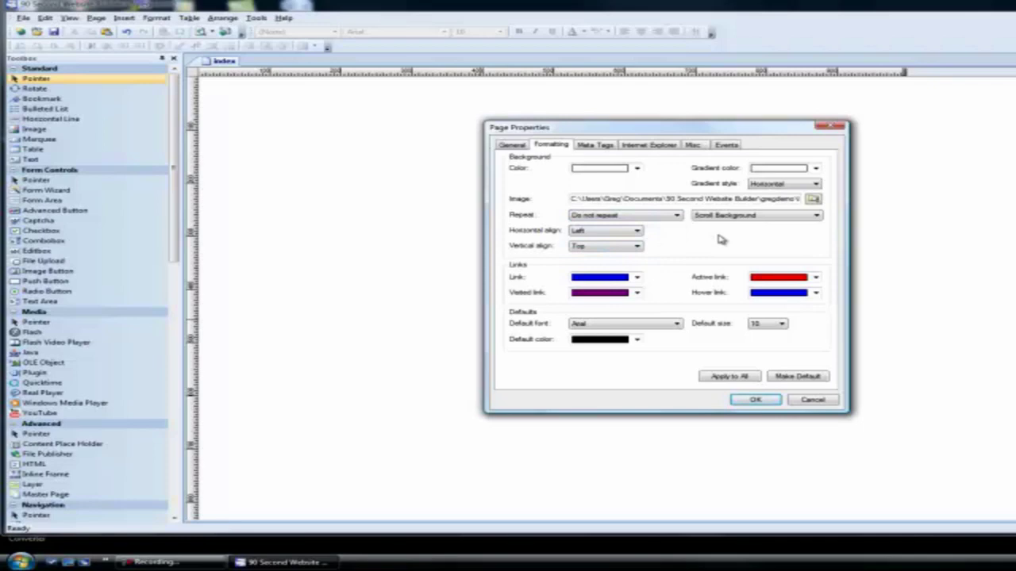
{"action": "left_click", "coordinate": [758, 400]}
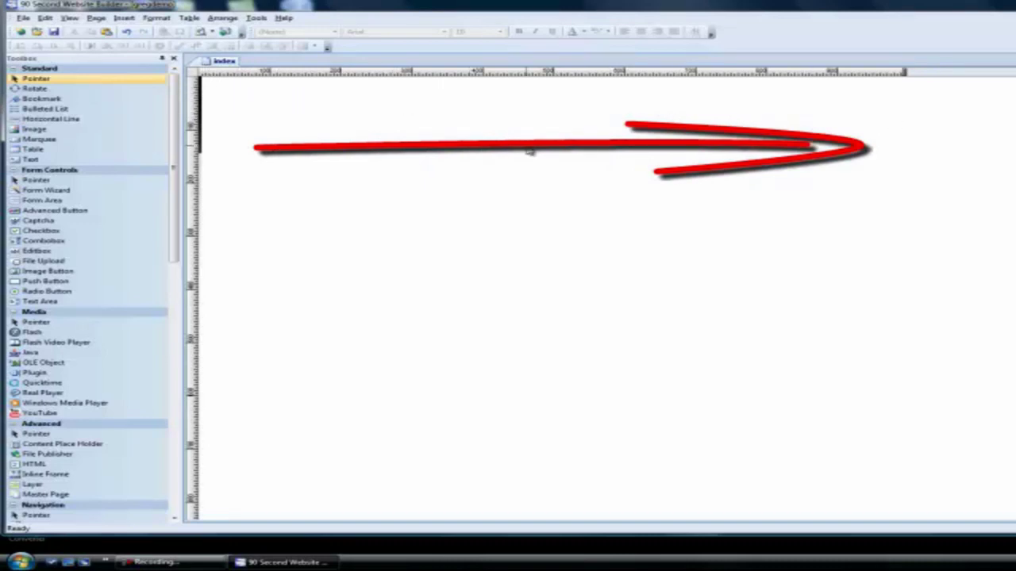
Change the page background image's repeat option to Repeat in horizontal direction.
{"action": "right_click", "coordinate": [519, 165]}
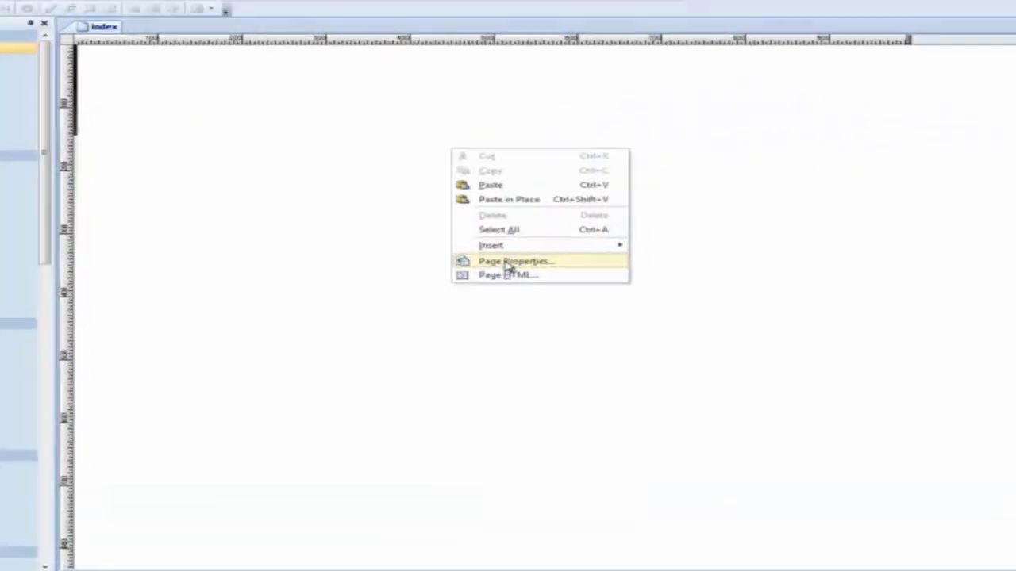
{"action": "left_click", "coordinate": [572, 259]}
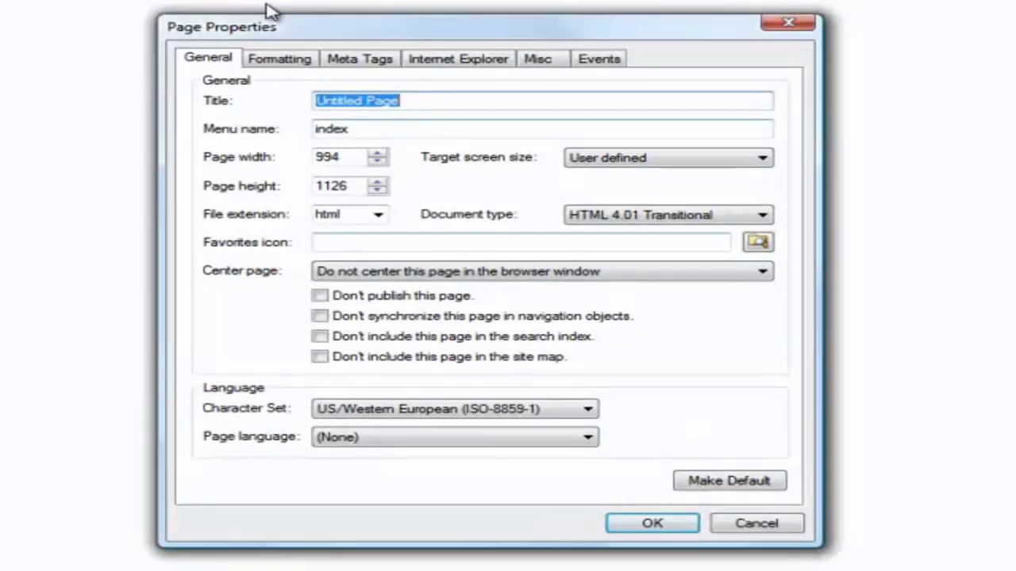
{"action": "left_click", "coordinate": [279, 59]}
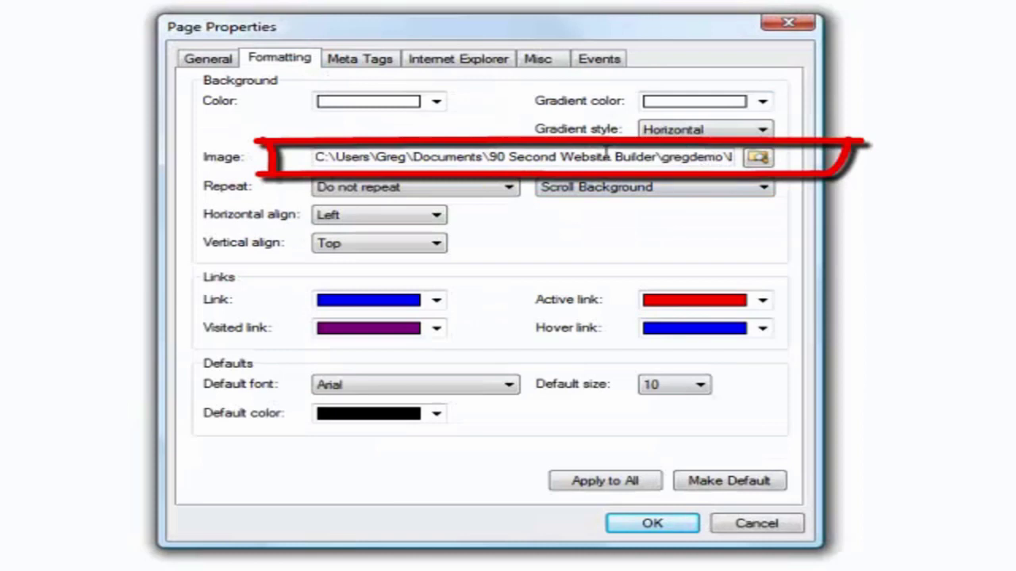
{"action": "left_click", "coordinate": [509, 188]}
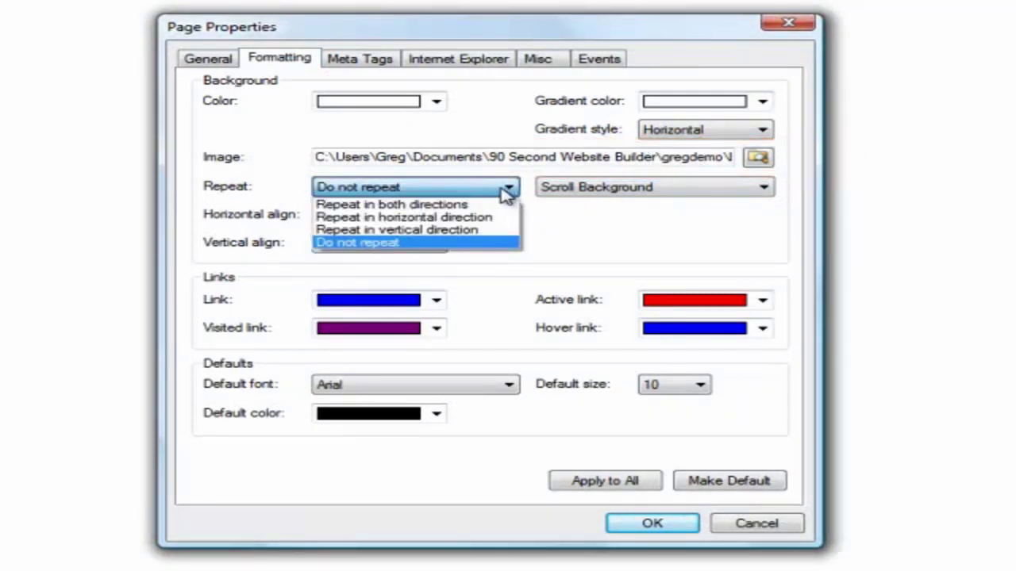
{"action": "left_click", "coordinate": [436, 219]}
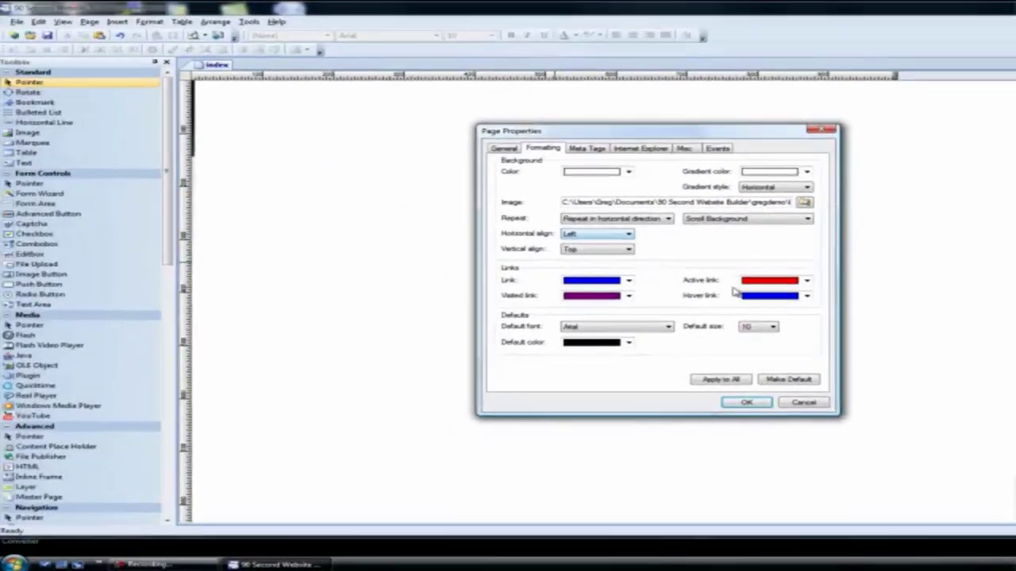
{"action": "left_click", "coordinate": [746, 403]}
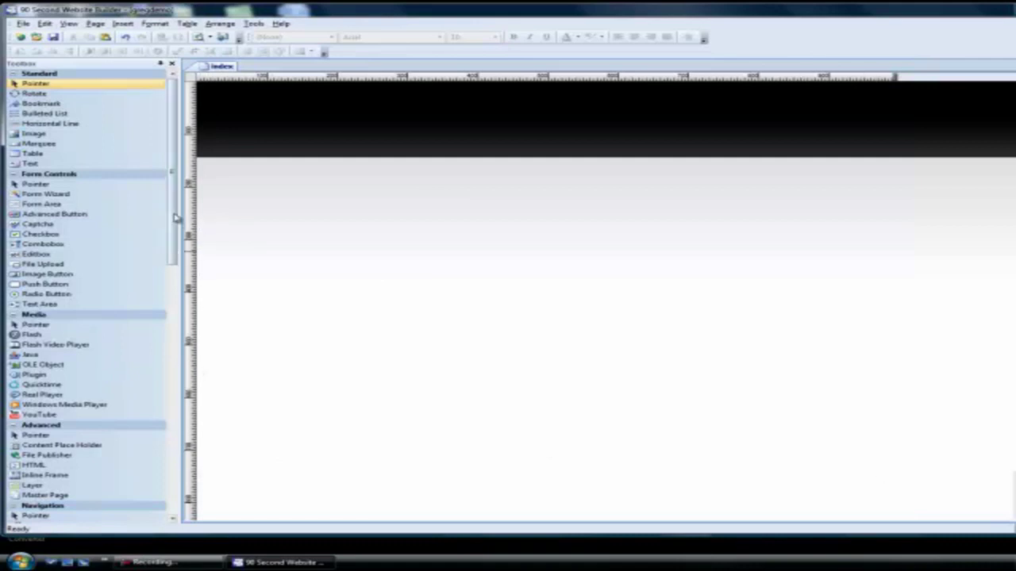
Draw a rectangle shape, move it to the lower part of the page and stretch it into a full-width footer band.
{"action": "mouse_move", "coordinate": [172, 228]}
{"action": "left_mouse_down"}
{"action": "mouse_move", "coordinate": [170, 369]}
{"action": "mouse_move", "coordinate": [154, 363]}
{"action": "left_mouse_up"}
{"action": "left_click", "coordinate": [34, 330]}
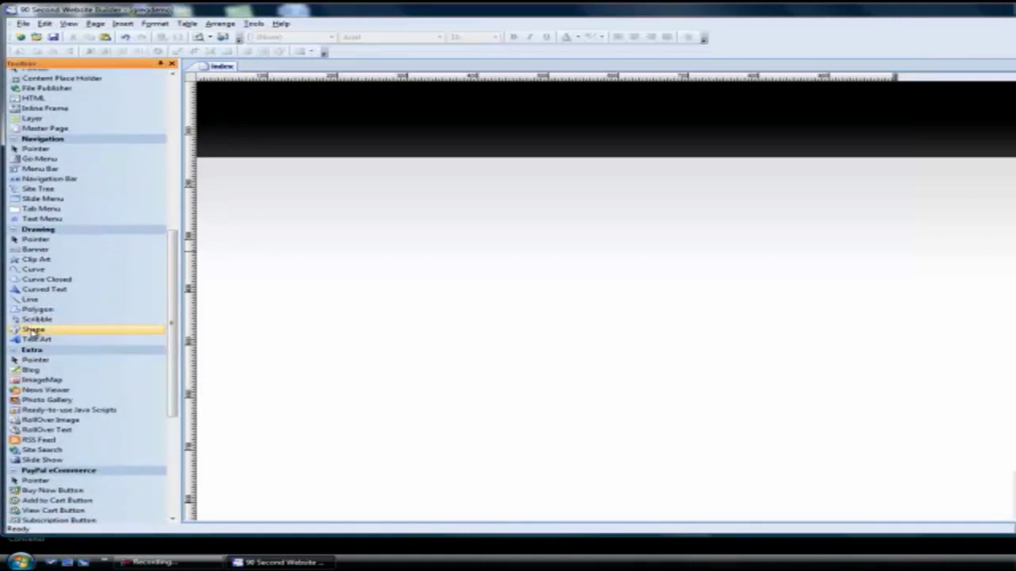
{"action": "left_click_drag", "start_coordinate": [285, 240], "coordinate": [447, 322]}
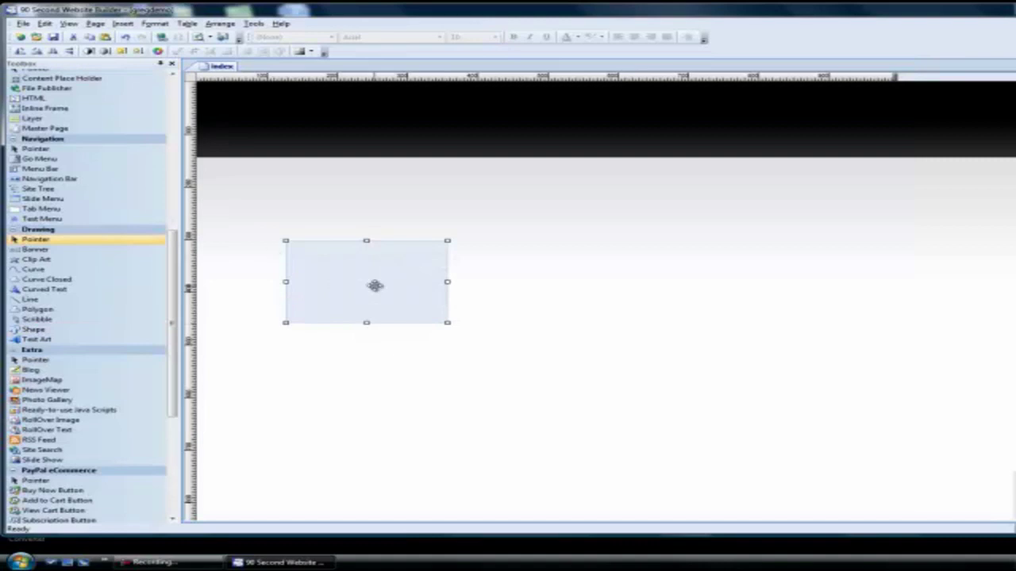
{"action": "left_click_drag", "start_coordinate": [370, 283], "coordinate": [282, 481]}
{"action": "left_click_drag", "start_coordinate": [360, 479], "coordinate": [1014, 459]}
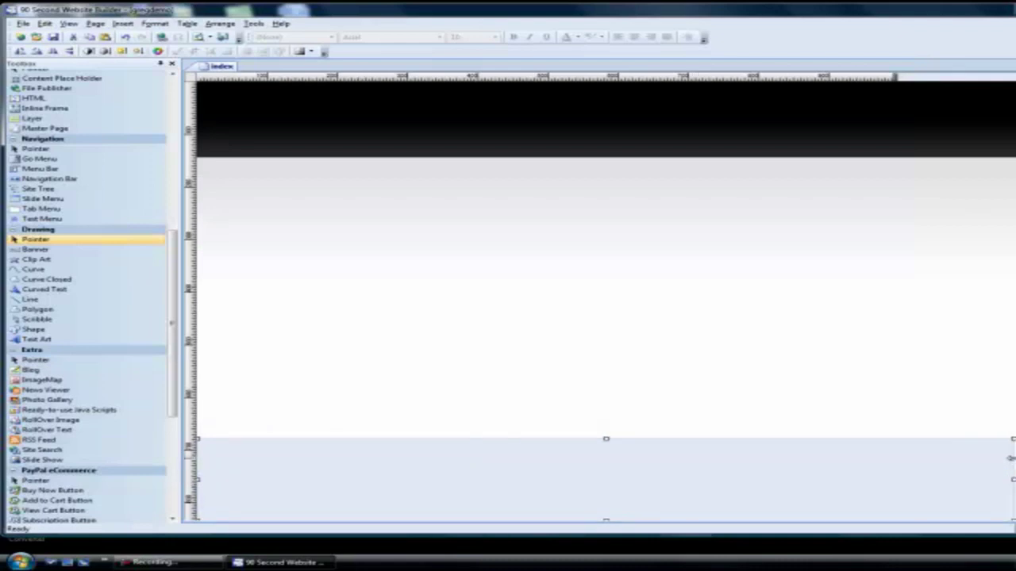
Give the footer rectangle a Gradient fill with black as color 1 and light gray as color 2.
{"action": "double_click", "coordinate": [543, 473]}
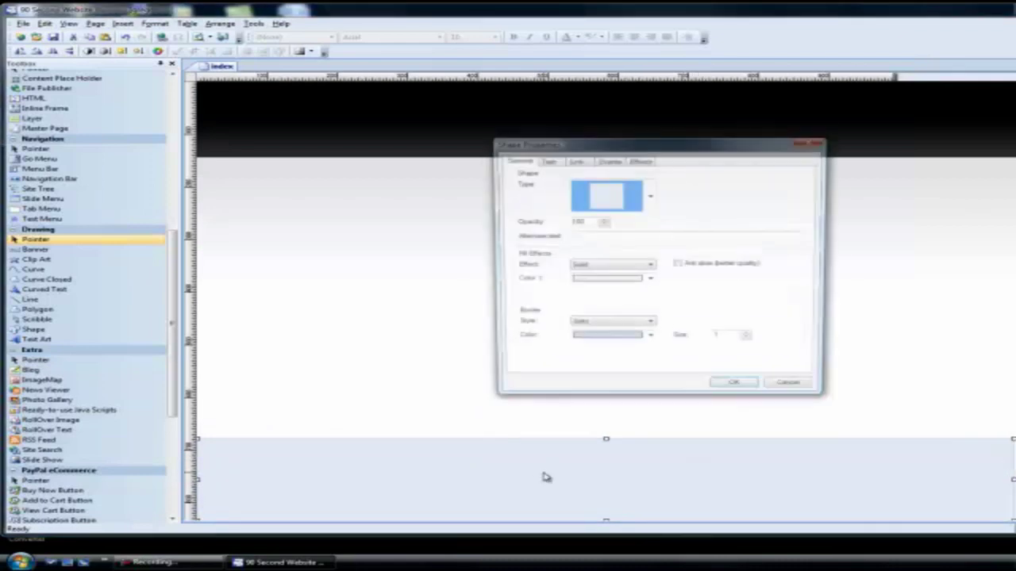
{"action": "left_click", "coordinate": [650, 201]}
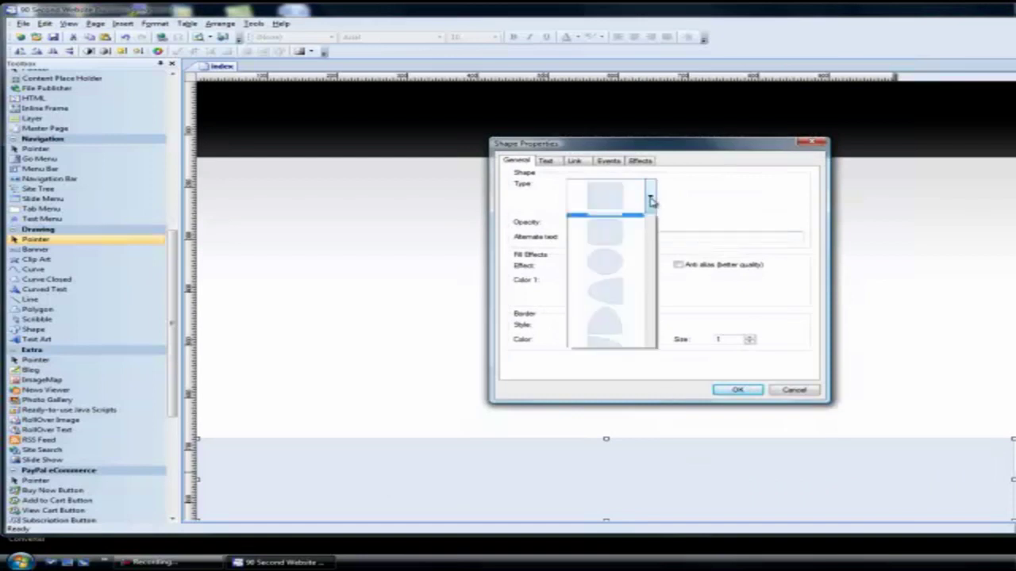
{"action": "mouse_move", "coordinate": [650, 224]}
{"action": "left_mouse_down"}
{"action": "mouse_move", "coordinate": [651, 325]}
{"action": "mouse_move", "coordinate": [656, 224]}
{"action": "left_mouse_up"}
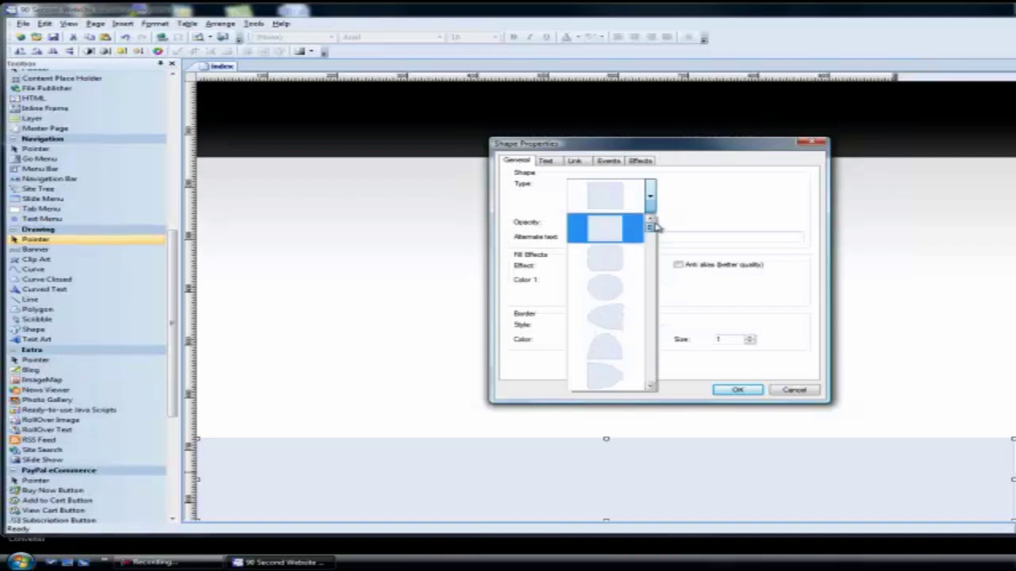
{"action": "left_click", "coordinate": [710, 220]}
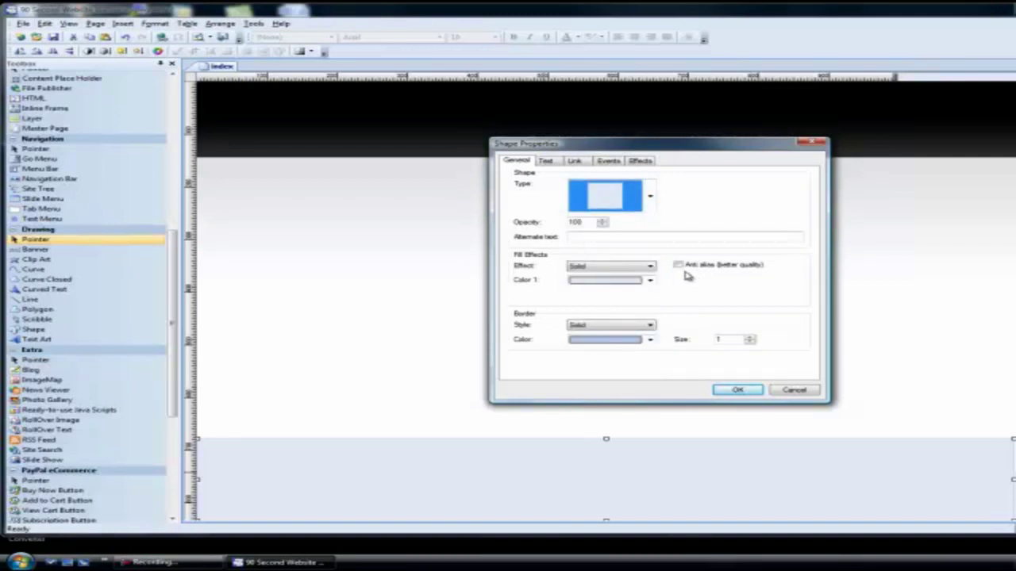
{"action": "left_click", "coordinate": [651, 267]}
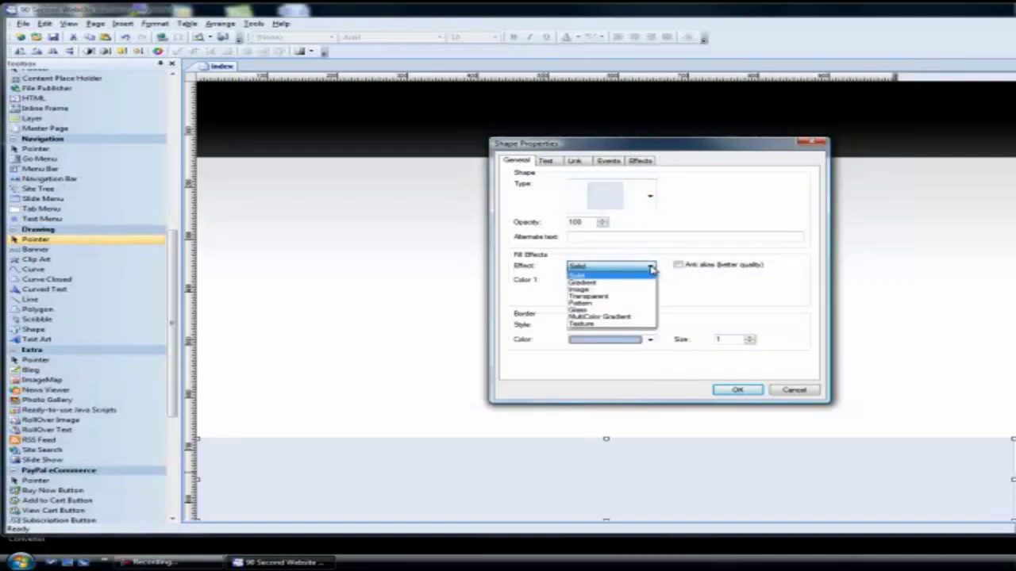
{"action": "left_click", "coordinate": [572, 283]}
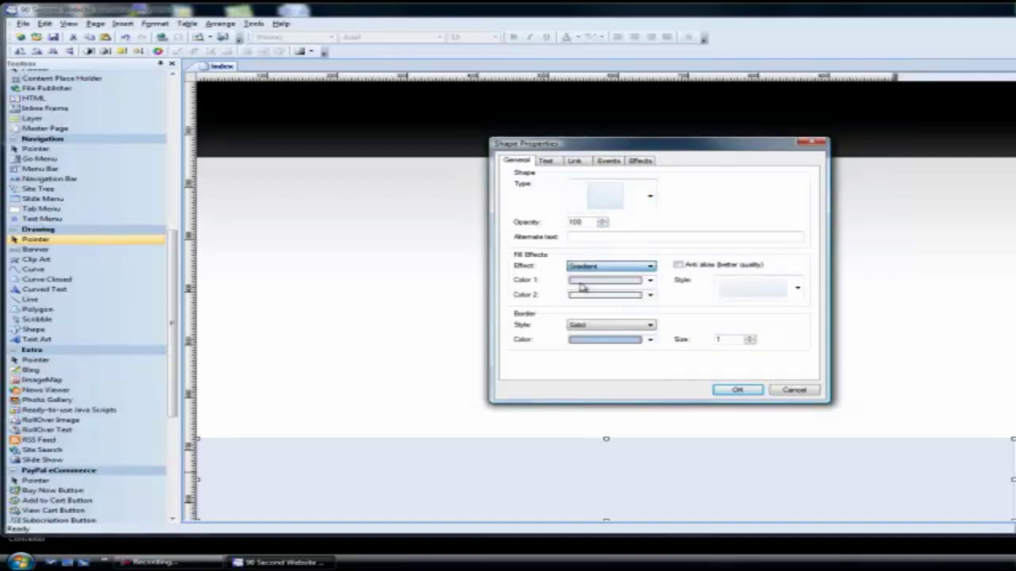
{"action": "left_click", "coordinate": [651, 282]}
{"action": "left_click", "coordinate": [574, 292]}
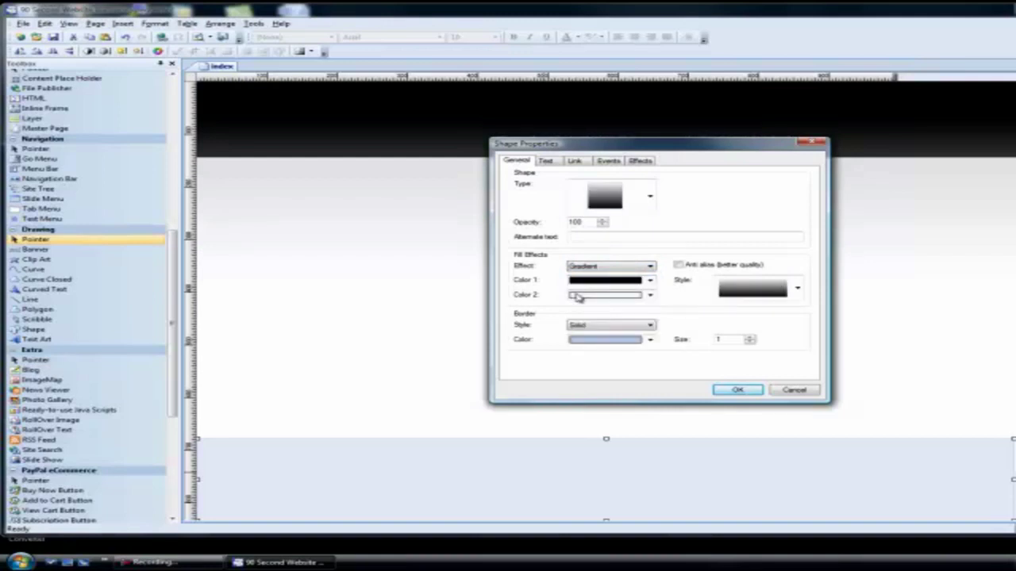
{"action": "left_click", "coordinate": [649, 296]}
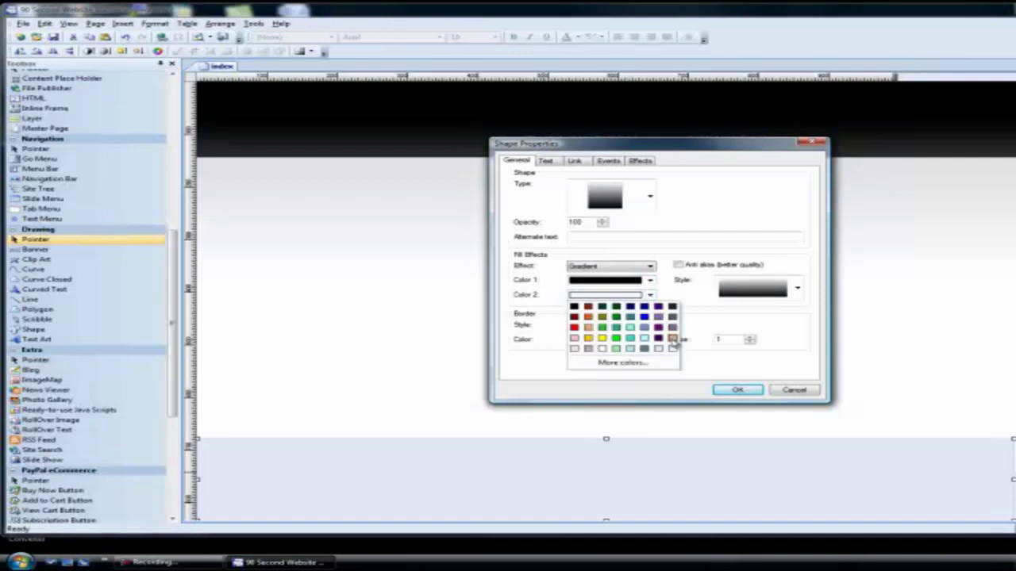
{"action": "left_click", "coordinate": [672, 339]}
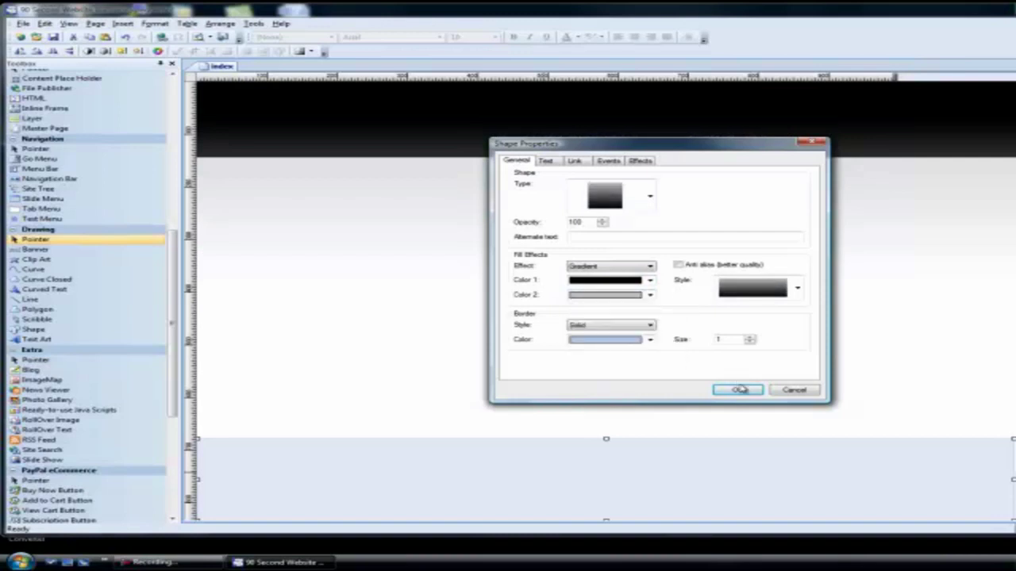
{"action": "left_click", "coordinate": [738, 389]}
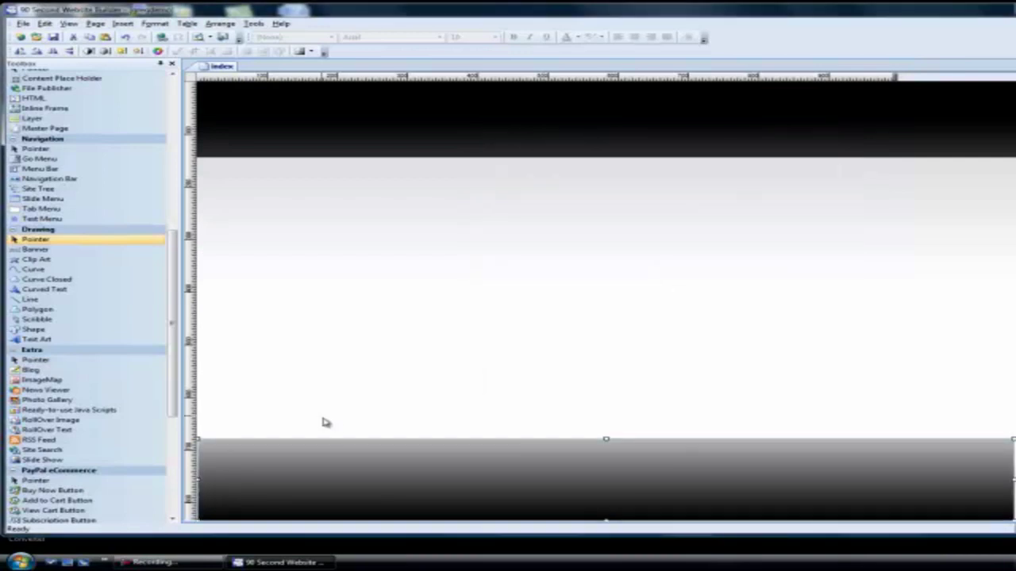
Change the footer rectangle's gradient color 1 to dark gray and stretch the rectangle wider across the page.
{"action": "double_click", "coordinate": [556, 462]}
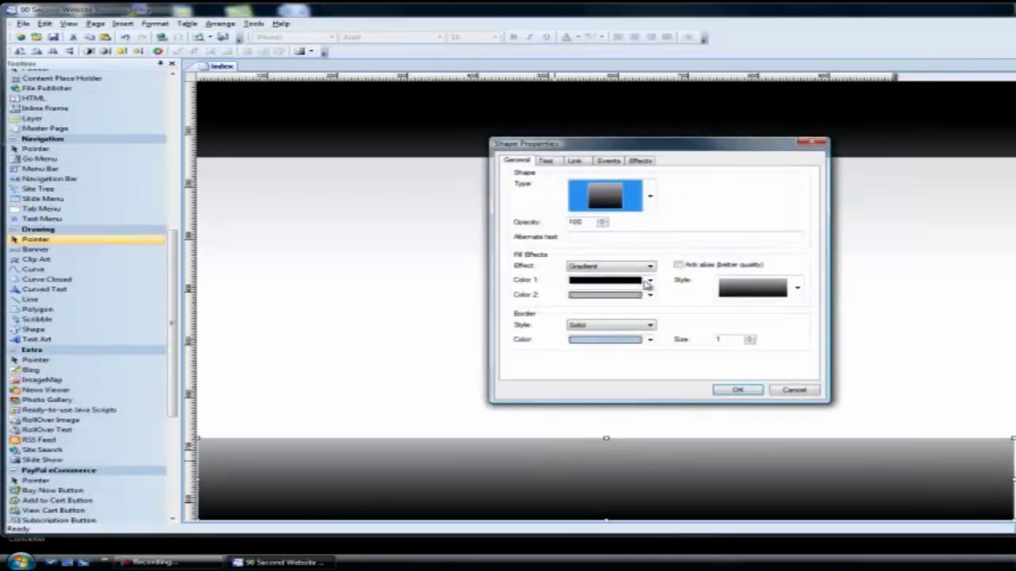
{"action": "left_click", "coordinate": [648, 282]}
{"action": "left_click", "coordinate": [672, 302]}
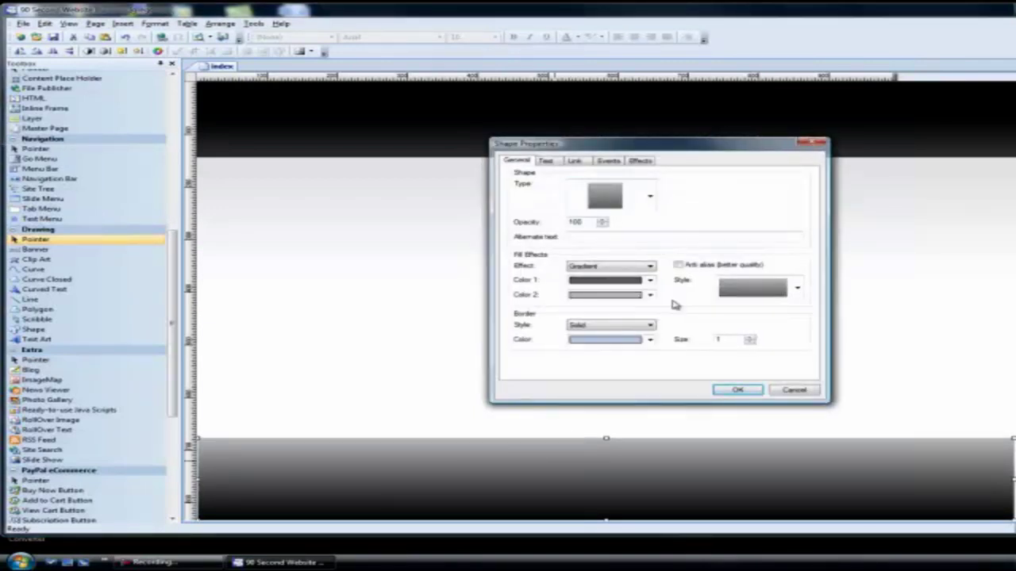
{"action": "left_click", "coordinate": [746, 390]}
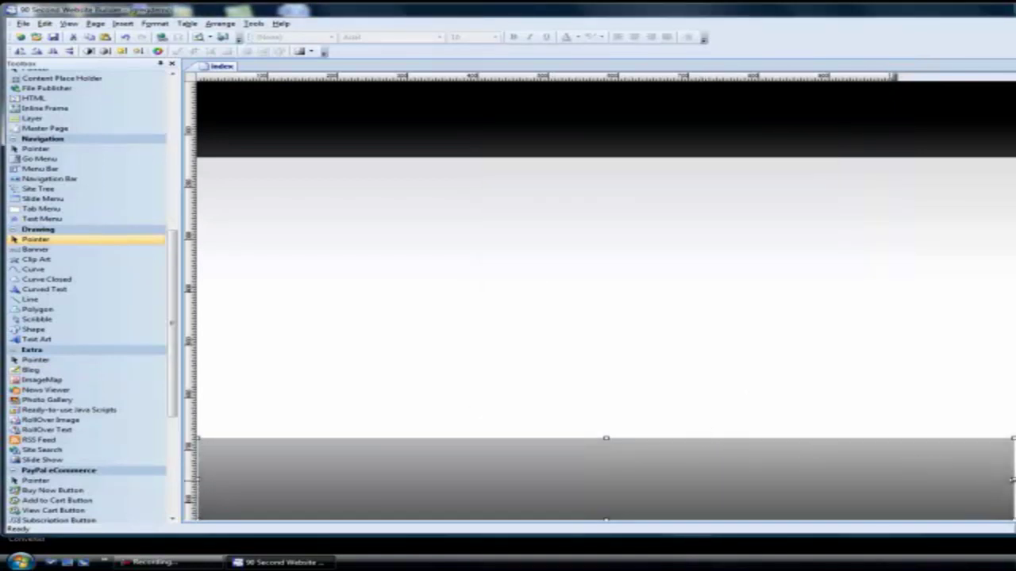
{"action": "left_click_drag", "start_coordinate": [1013, 478], "coordinate": [1015, 478]}
{"action": "left_click", "coordinate": [565, 384]}
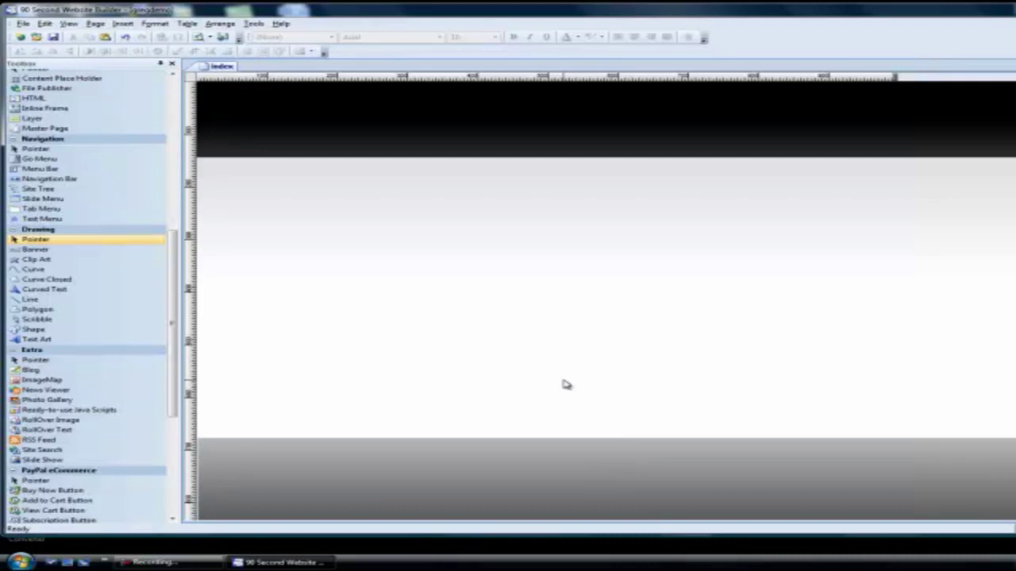
Delete the gradient footer rectangle and move the bottom_gradient image from the page's edge into the middle of the page.
{"action": "left_click", "coordinate": [579, 494]}
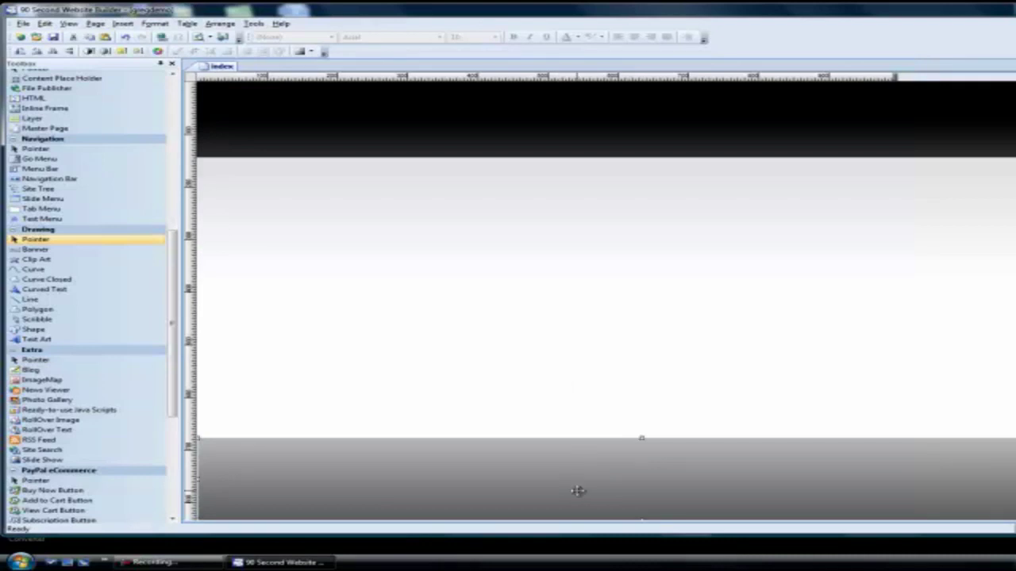
{"action": "key", "text": "Delete"}
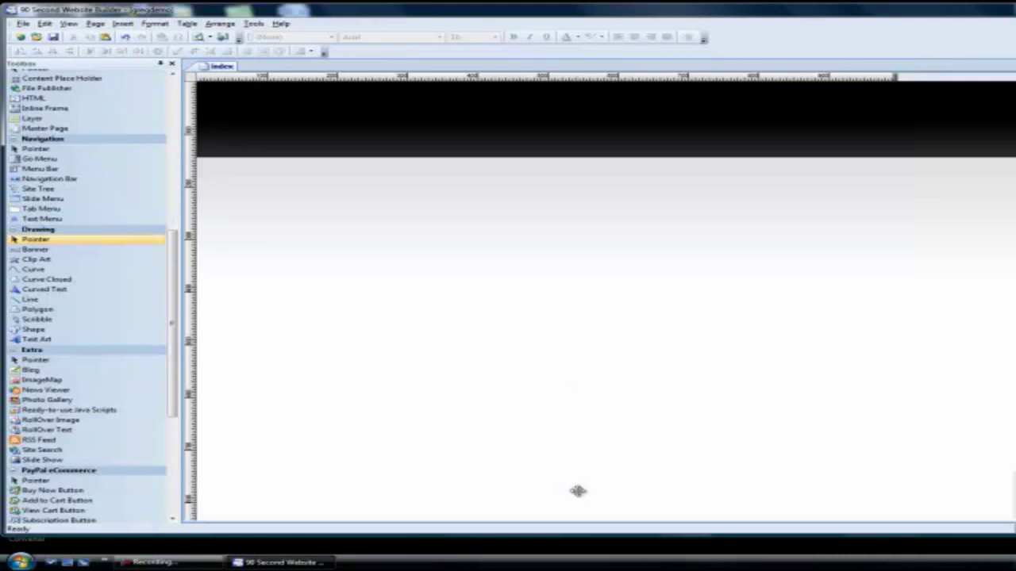
{"action": "left_click", "coordinate": [1003, 476]}
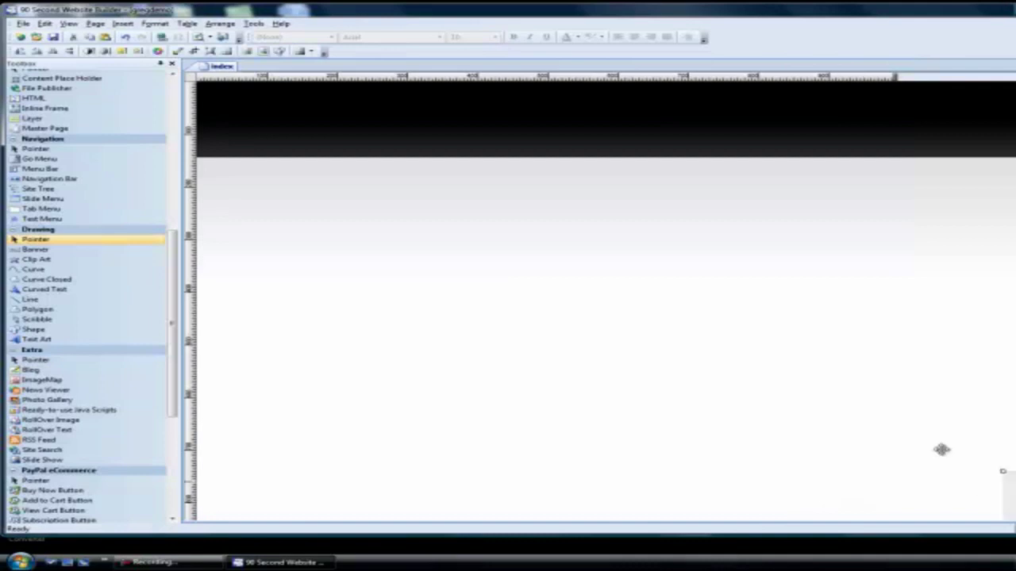
{"action": "left_click_drag", "start_coordinate": [941, 449], "coordinate": [230, 427]}
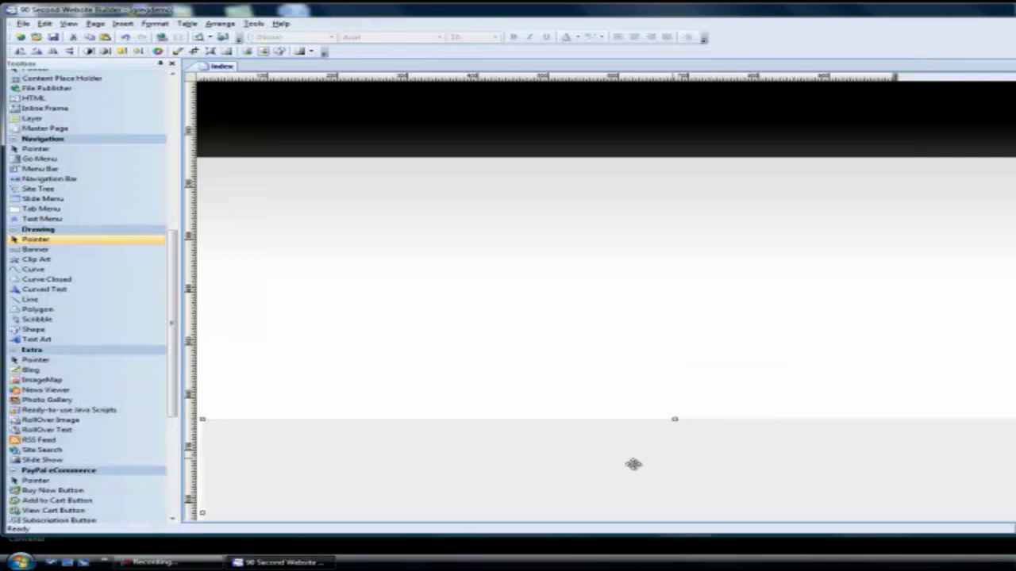
{"action": "left_click_drag", "start_coordinate": [610, 460], "coordinate": [608, 275]}
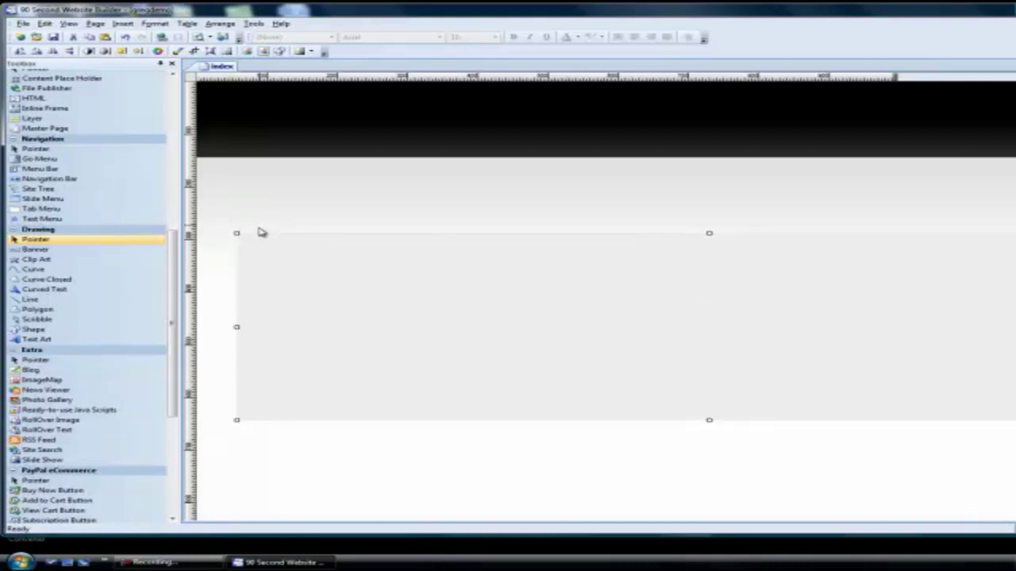
Resize the bottom_gradient image to a smaller block and check its source file in the image properties.
{"action": "left_click_drag", "start_coordinate": [235, 231], "coordinate": [358, 274]}
{"action": "left_click_drag", "start_coordinate": [755, 397], "coordinate": [394, 370]}
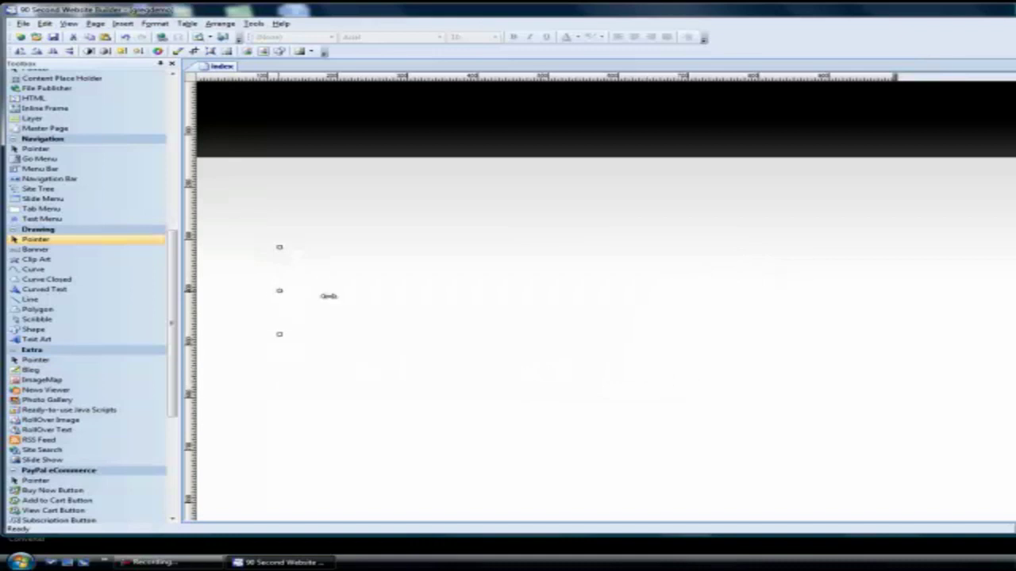
{"action": "left_click_drag", "start_coordinate": [329, 296], "coordinate": [579, 312]}
{"action": "double_click", "coordinate": [421, 289]}
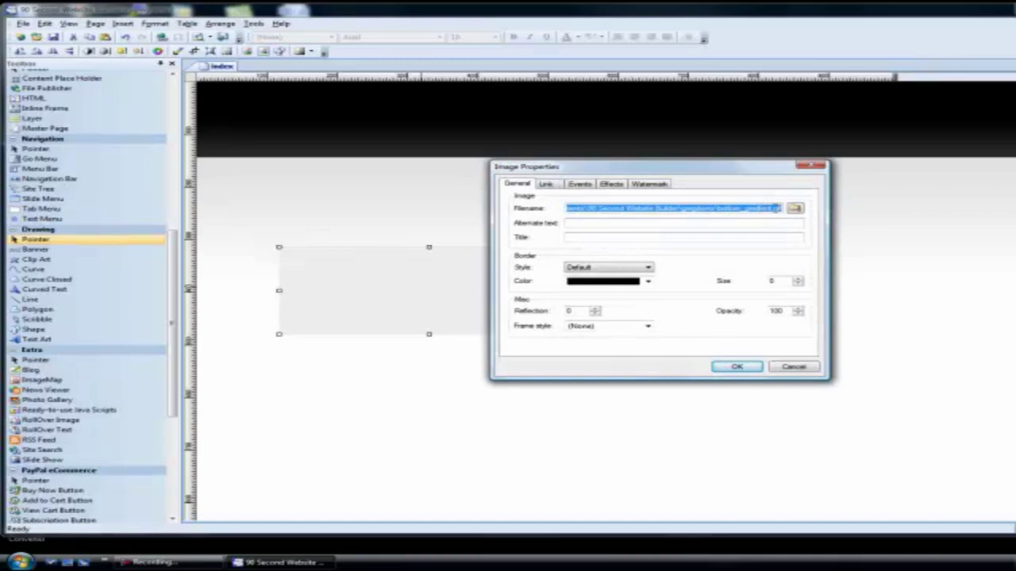
{"action": "left_click", "coordinate": [742, 367]}
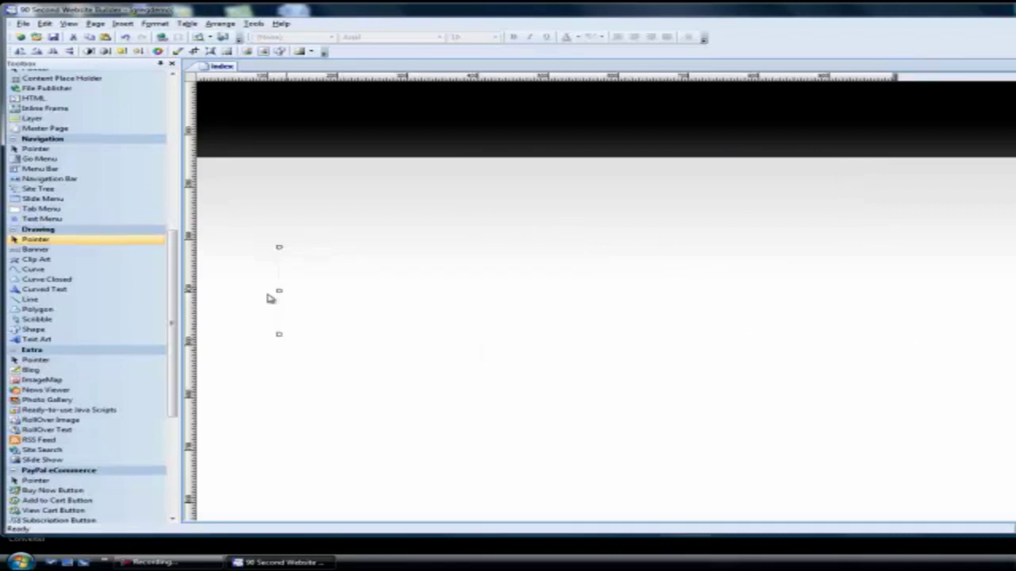
Stretch the bottom_gradient image across the full page width and fit it at the lower part of the page as the footer band.
{"action": "left_click_drag", "start_coordinate": [279, 290], "coordinate": [1012, 316]}
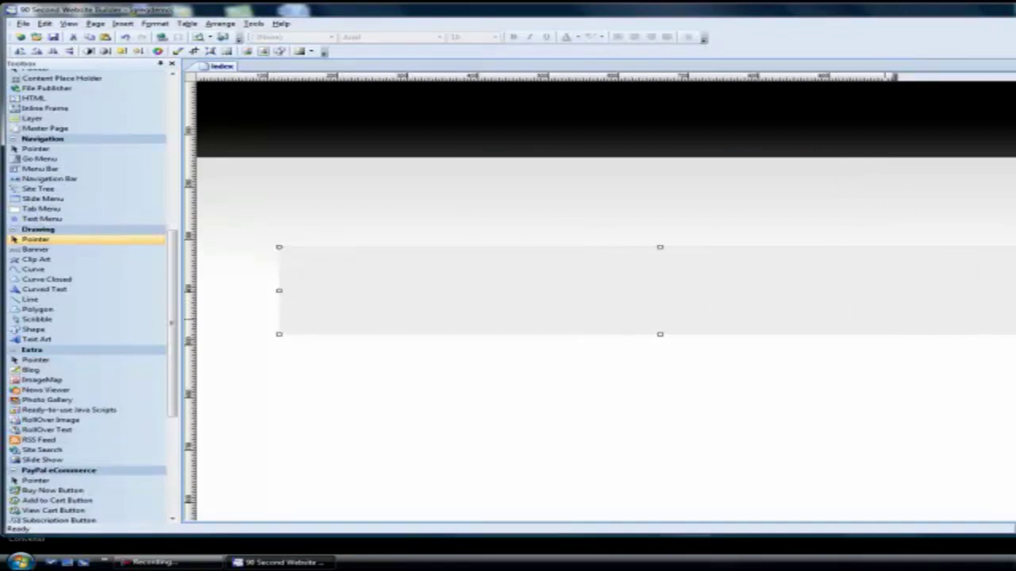
{"action": "left_click_drag", "start_coordinate": [577, 280], "coordinate": [519, 351]}
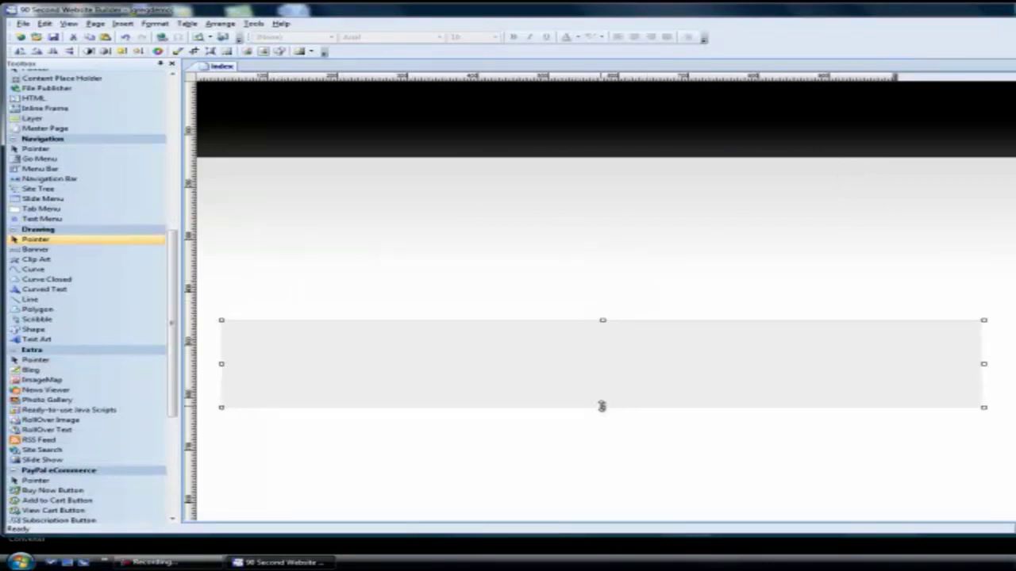
{"action": "left_click_drag", "start_coordinate": [602, 406], "coordinate": [601, 447]}
{"action": "left_click_drag", "start_coordinate": [528, 393], "coordinate": [510, 468]}
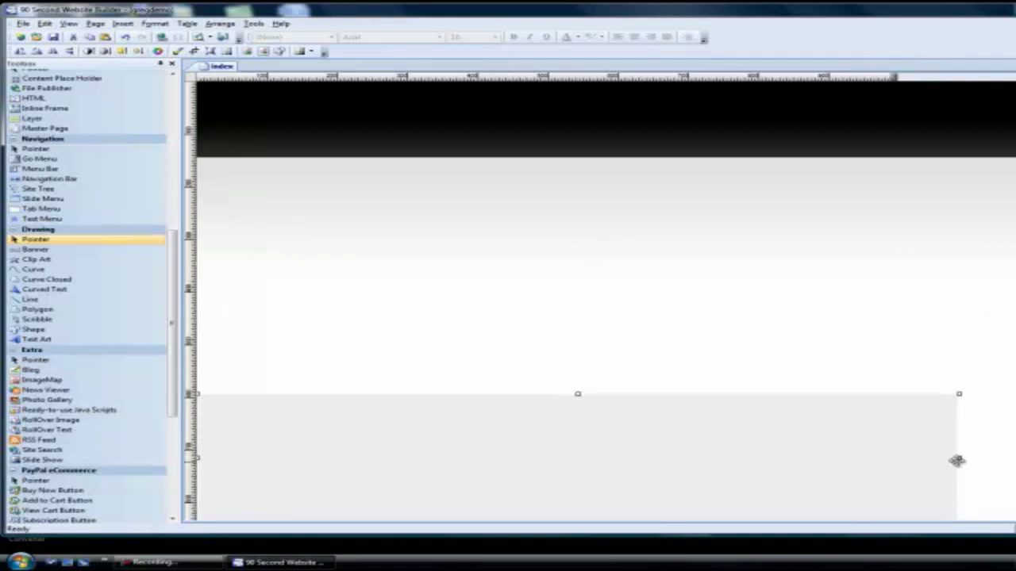
{"action": "left_click_drag", "start_coordinate": [957, 458], "coordinate": [1015, 459]}
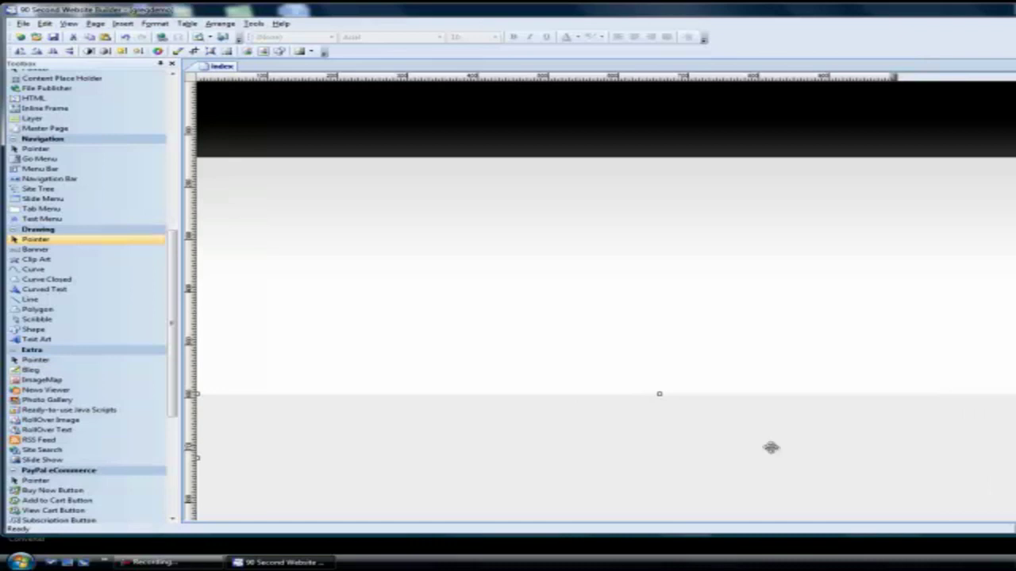
{"action": "left_click_drag", "start_coordinate": [659, 396], "coordinate": [660, 431]}
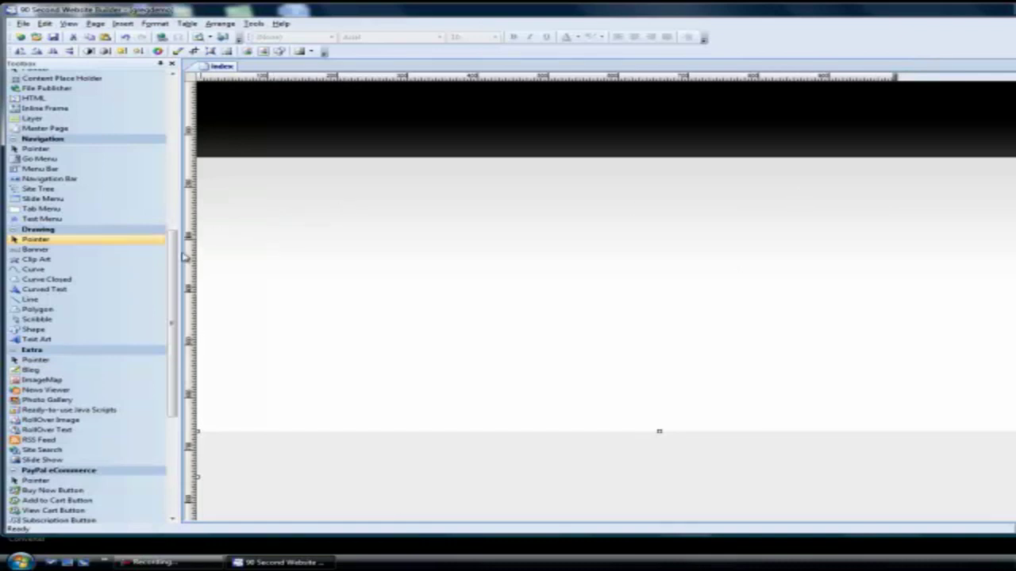
Add a text object below the black header and enter the site title: the owner's first name in possessive form followed by "Website".
{"action": "mouse_move", "coordinate": [177, 262]}
{"action": "left_mouse_down"}
{"action": "mouse_move", "coordinate": [174, 96]}
{"action": "mouse_move", "coordinate": [136, 118]}
{"action": "left_mouse_up"}
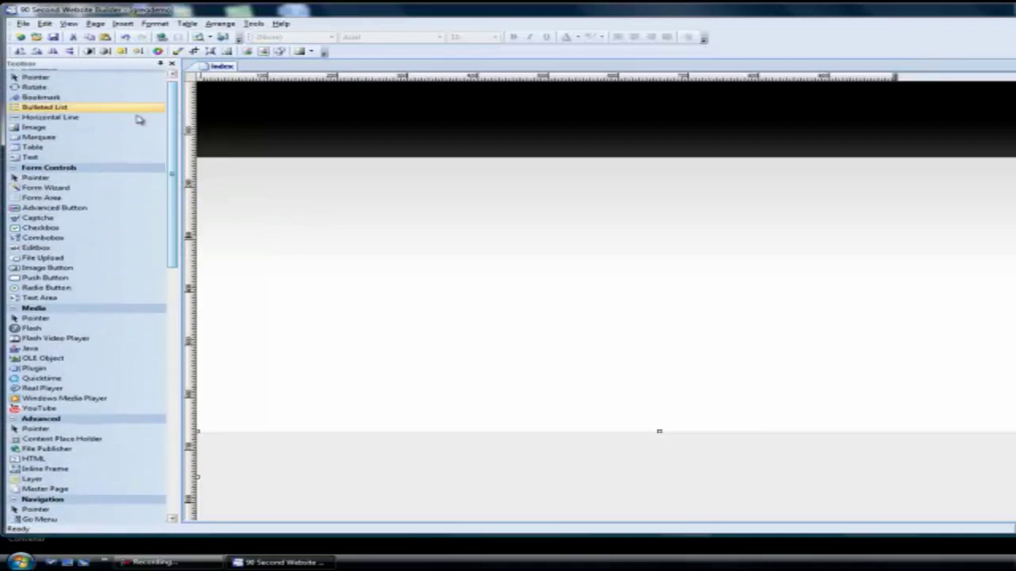
{"action": "left_click", "coordinate": [29, 157]}
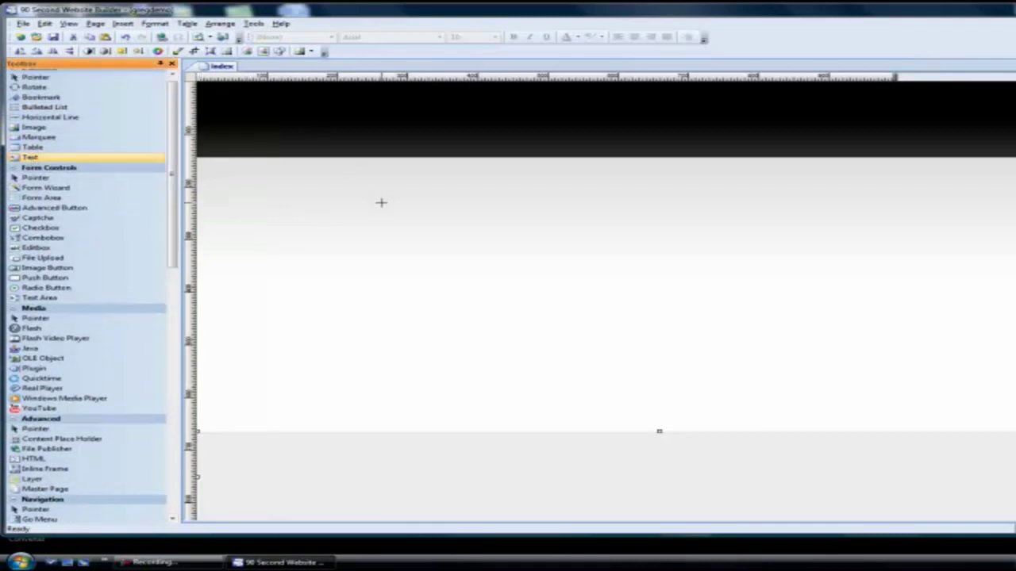
{"action": "left_click_drag", "start_coordinate": [381, 202], "coordinate": [614, 254]}
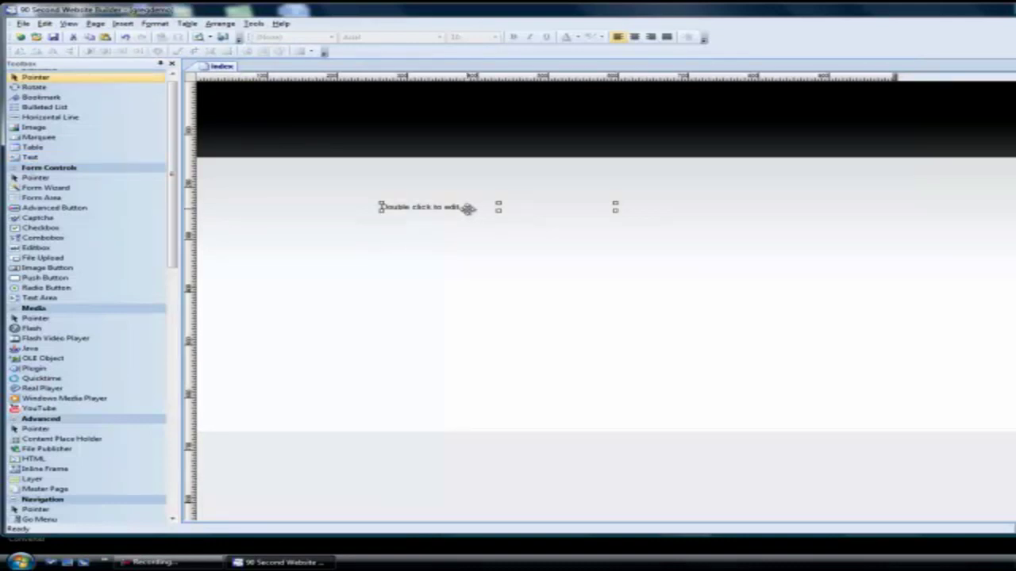
{"action": "double_click", "coordinate": [468, 208]}
{"action": "left_click_drag", "start_coordinate": [462, 207], "coordinate": [367, 205]}
{"action": "type", "text": "Greg's Website"}
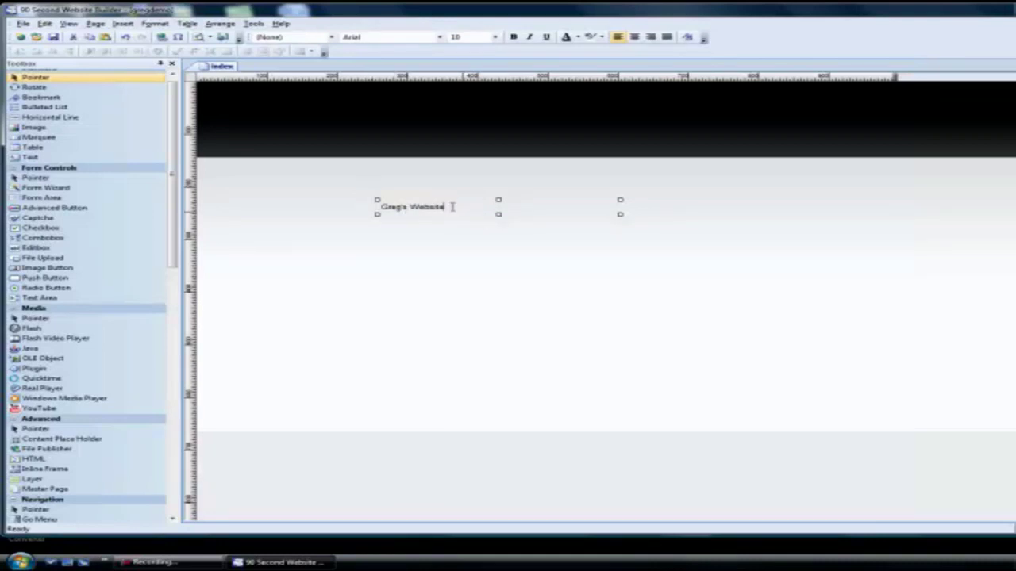
Format the site title as bold at size 36 and widen its text box so it fits on one line.
{"action": "left_click_drag", "start_coordinate": [452, 206], "coordinate": [382, 205]}
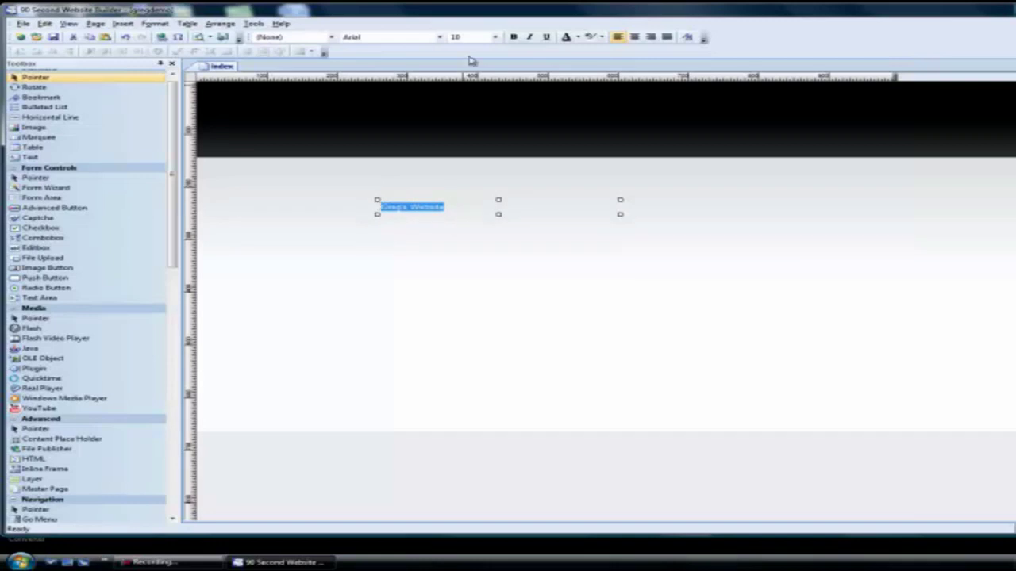
{"action": "left_click", "coordinate": [495, 36]}
{"action": "left_click_drag", "start_coordinate": [501, 78], "coordinate": [503, 113]}
{"action": "left_click", "coordinate": [462, 120]}
{"action": "left_click", "coordinate": [462, 121]}
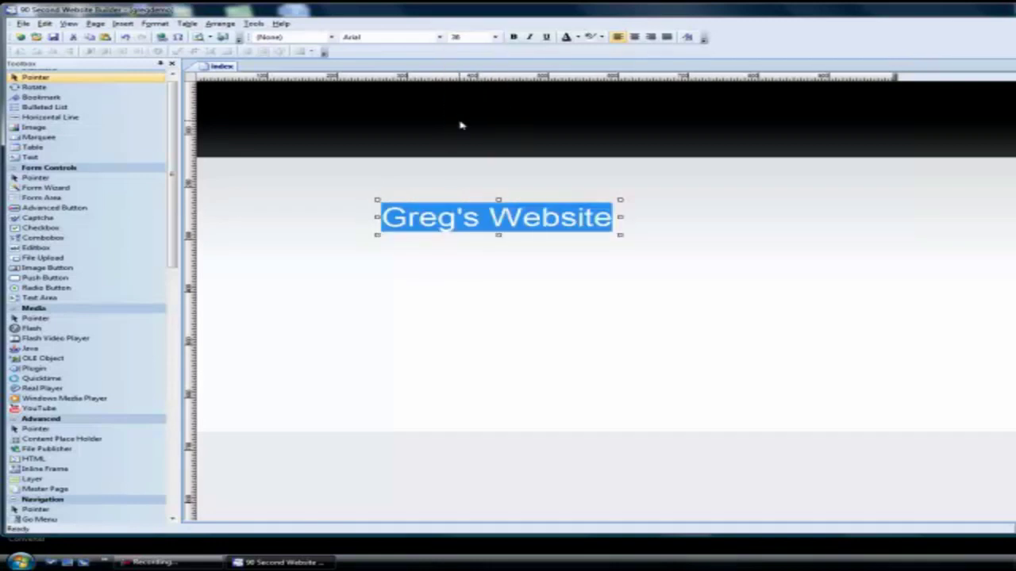
{"action": "left_click", "coordinate": [514, 38]}
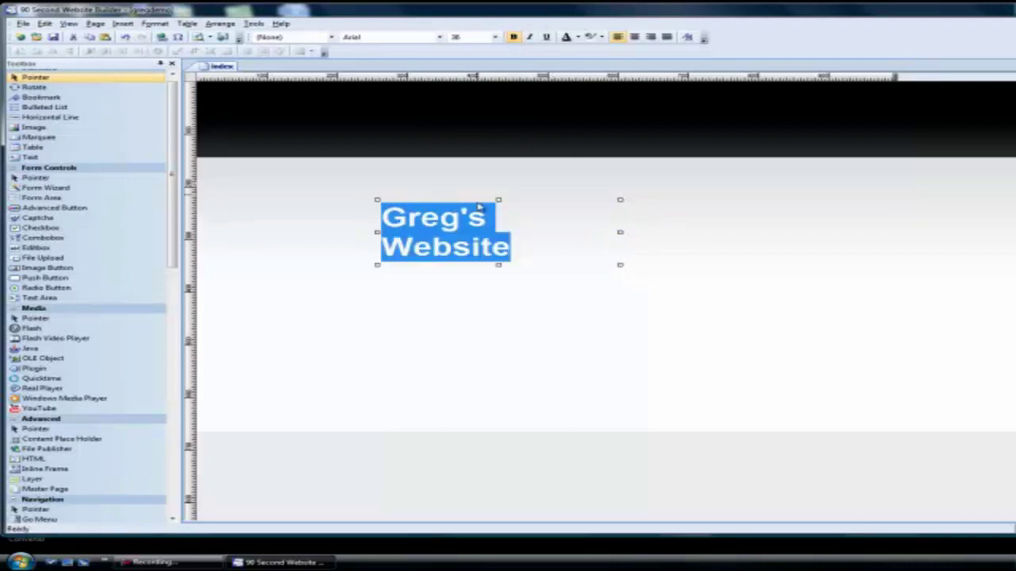
{"action": "left_click", "coordinate": [621, 235]}
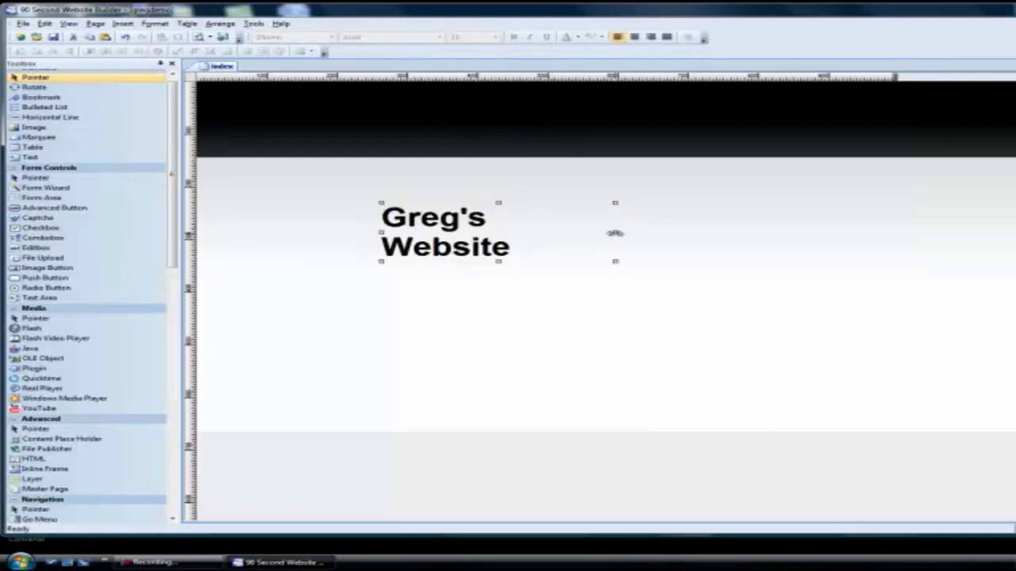
{"action": "left_click_drag", "start_coordinate": [615, 232], "coordinate": [693, 232]}
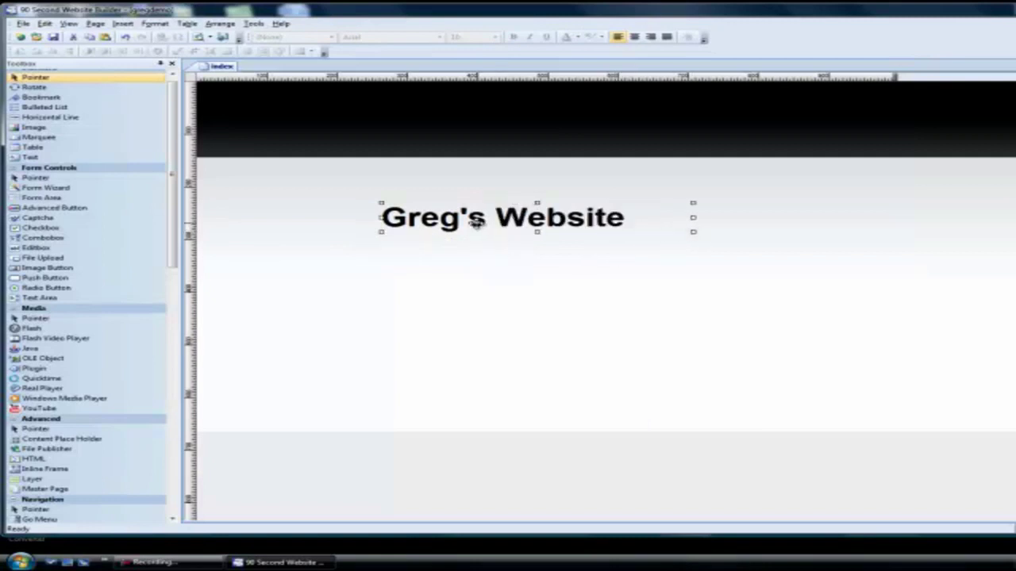
Color the site title white and position it inside the black header band.
{"action": "left_click_drag", "start_coordinate": [476, 222], "coordinate": [439, 163]}
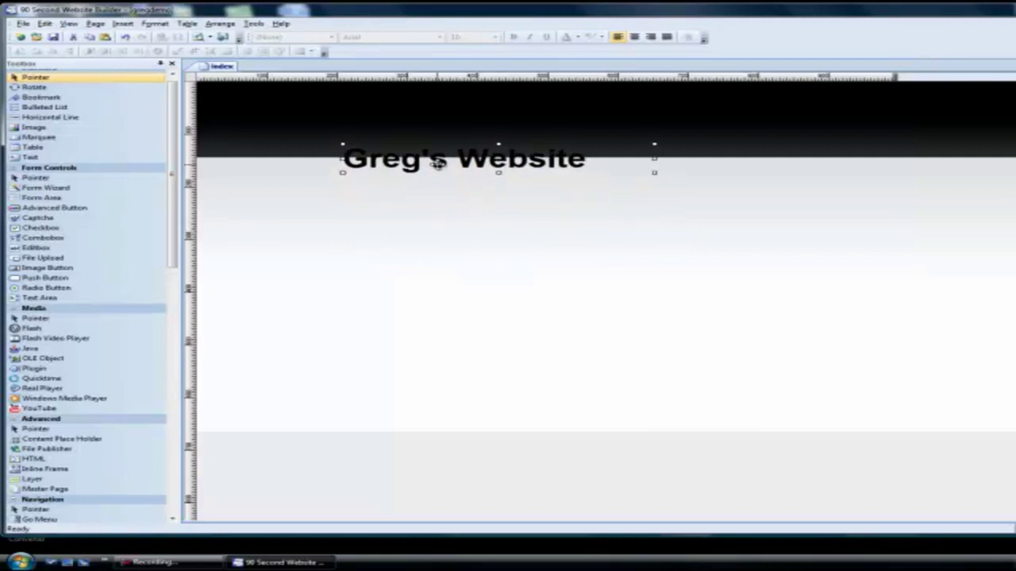
{"action": "double_click", "coordinate": [460, 165]}
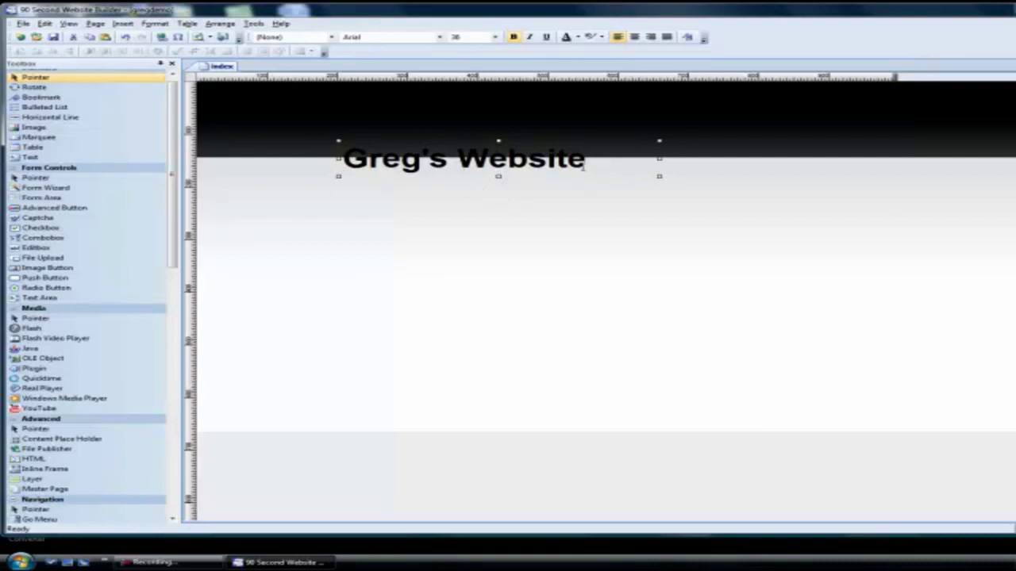
{"action": "left_click_drag", "start_coordinate": [584, 165], "coordinate": [345, 159]}
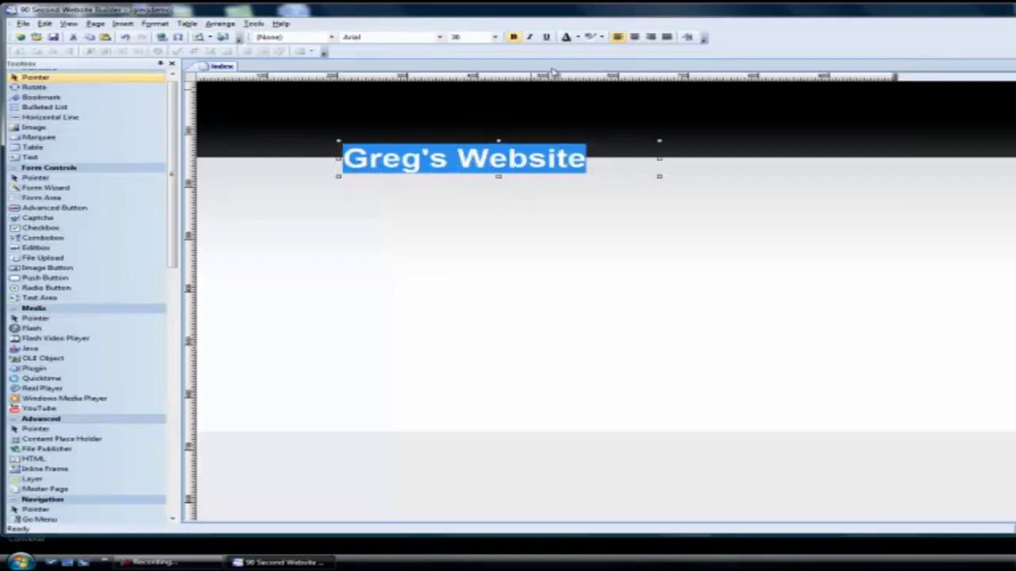
{"action": "left_click", "coordinate": [577, 38]}
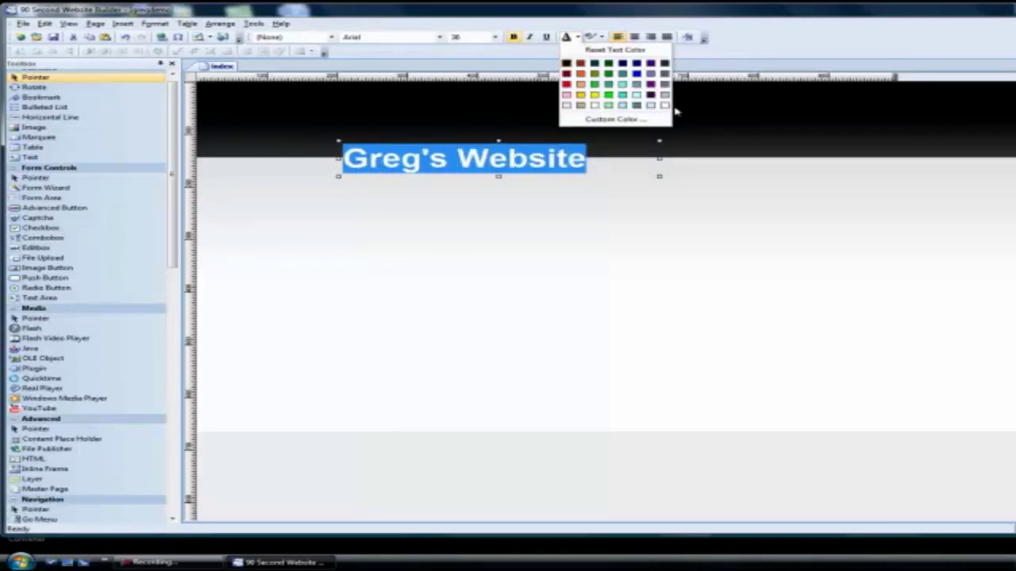
{"action": "left_click", "coordinate": [665, 108]}
{"action": "left_click", "coordinate": [528, 198]}
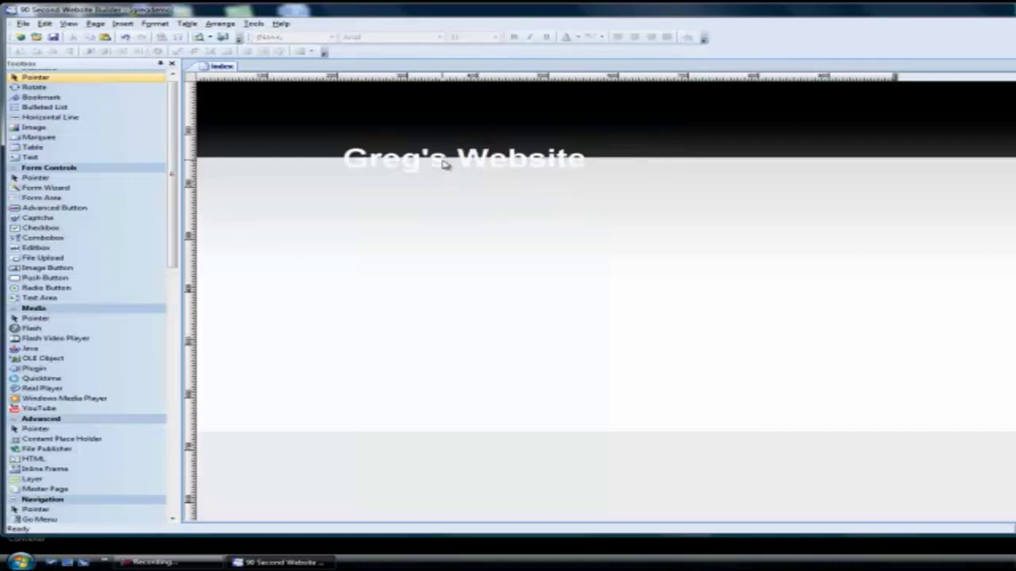
{"action": "left_click_drag", "start_coordinate": [444, 164], "coordinate": [433, 121]}
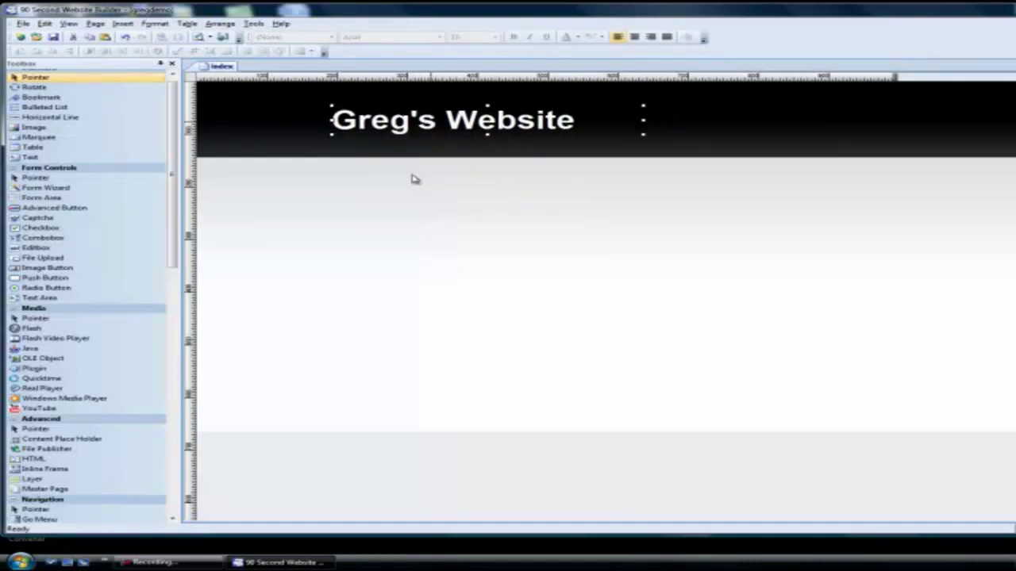
{"action": "left_click_drag", "start_coordinate": [422, 129], "coordinate": [420, 134]}
{"action": "left_click", "coordinate": [449, 187]}
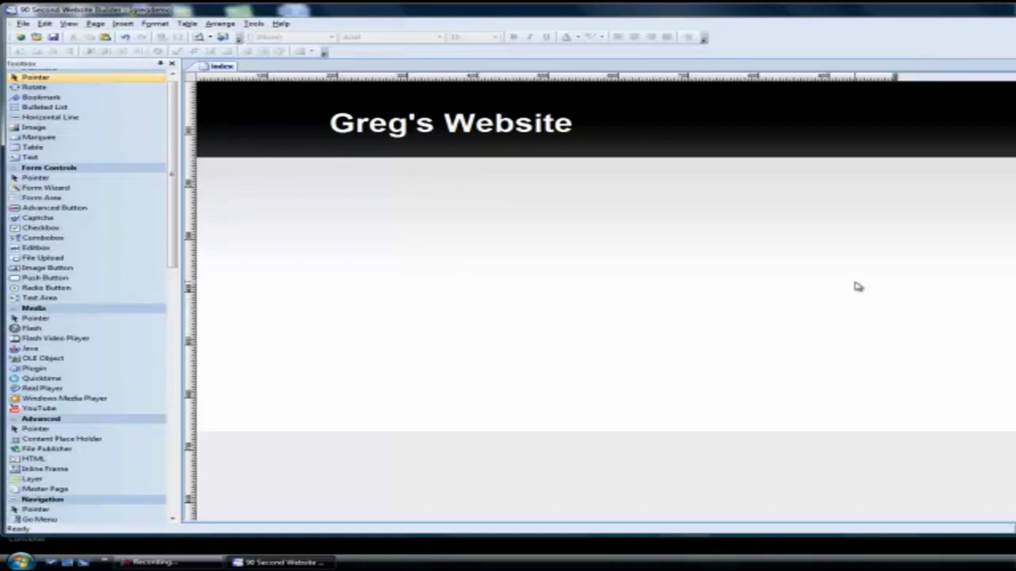
Insert an image object below the black header and load the ico3 picture into it.
{"action": "left_click", "coordinate": [34, 127]}
{"action": "left_click_drag", "start_coordinate": [415, 215], "coordinate": [506, 258]}
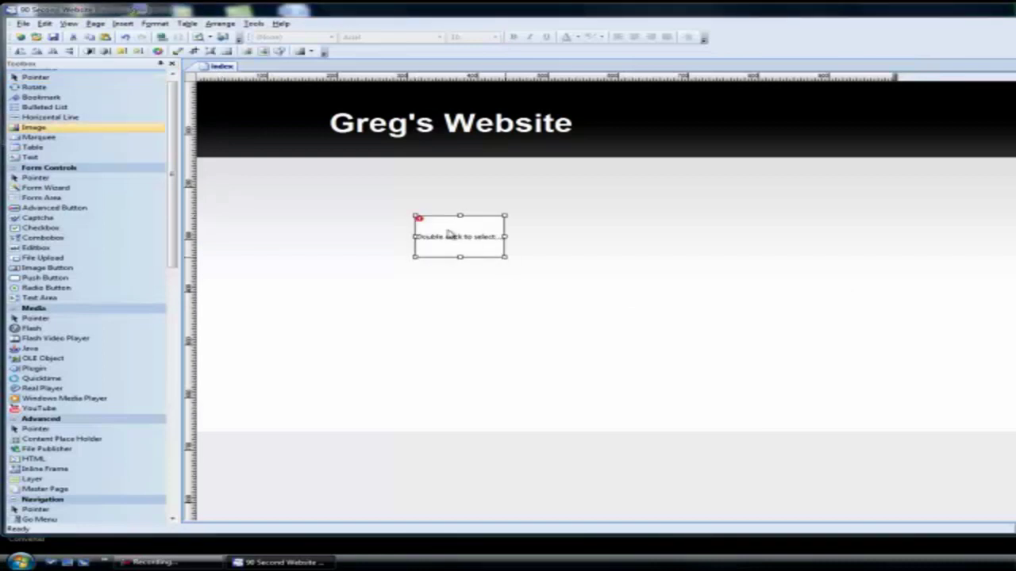
{"action": "double_click", "coordinate": [450, 234]}
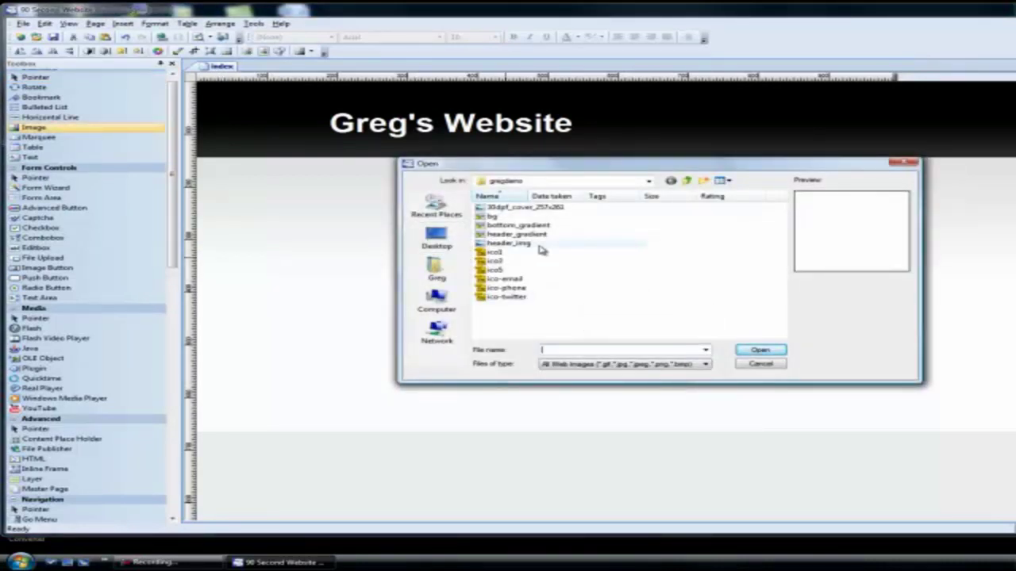
{"action": "left_click", "coordinate": [493, 252]}
{"action": "left_click", "coordinate": [495, 261]}
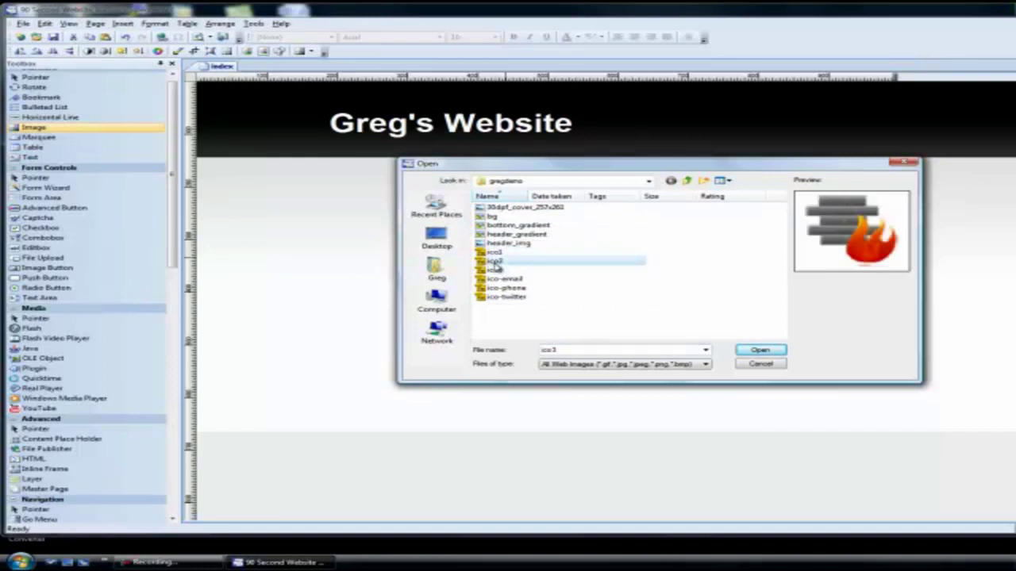
{"action": "left_click", "coordinate": [758, 352]}
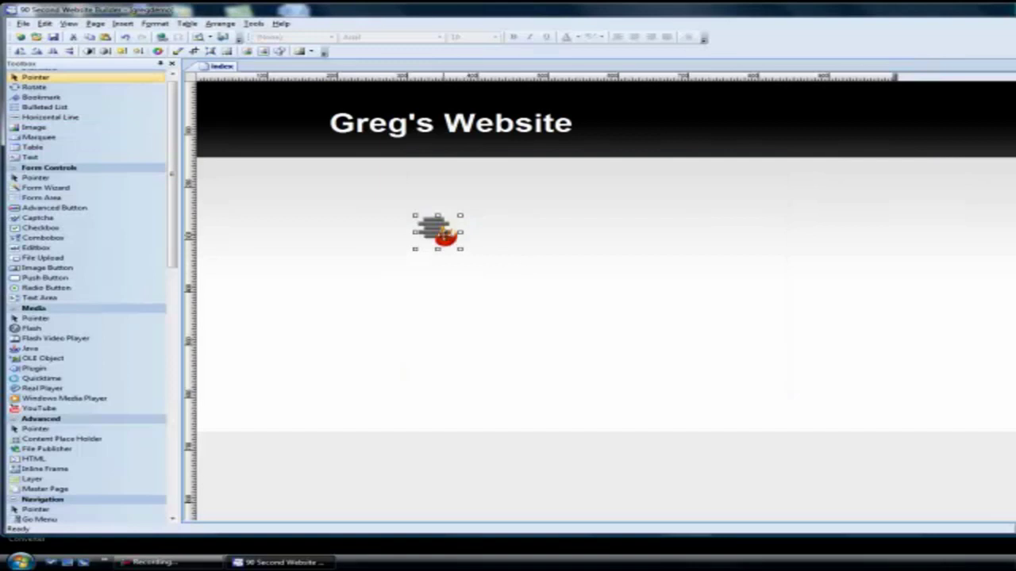
Enlarge the ico3 icon and place it inside the black header just to the left of the site title.
{"action": "left_click_drag", "start_coordinate": [444, 235], "coordinate": [316, 146]}
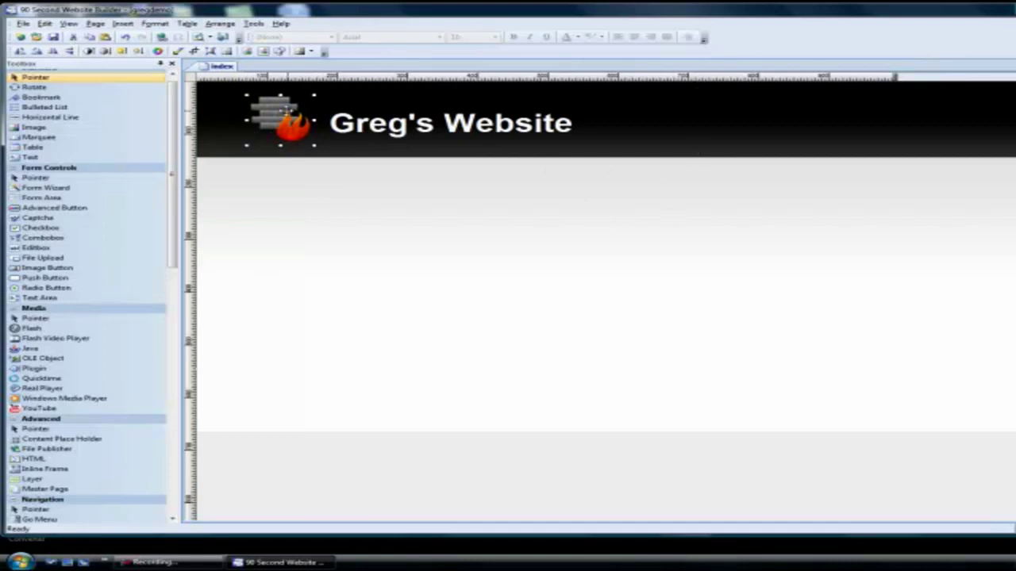
{"action": "left_click_drag", "start_coordinate": [284, 109], "coordinate": [290, 115]}
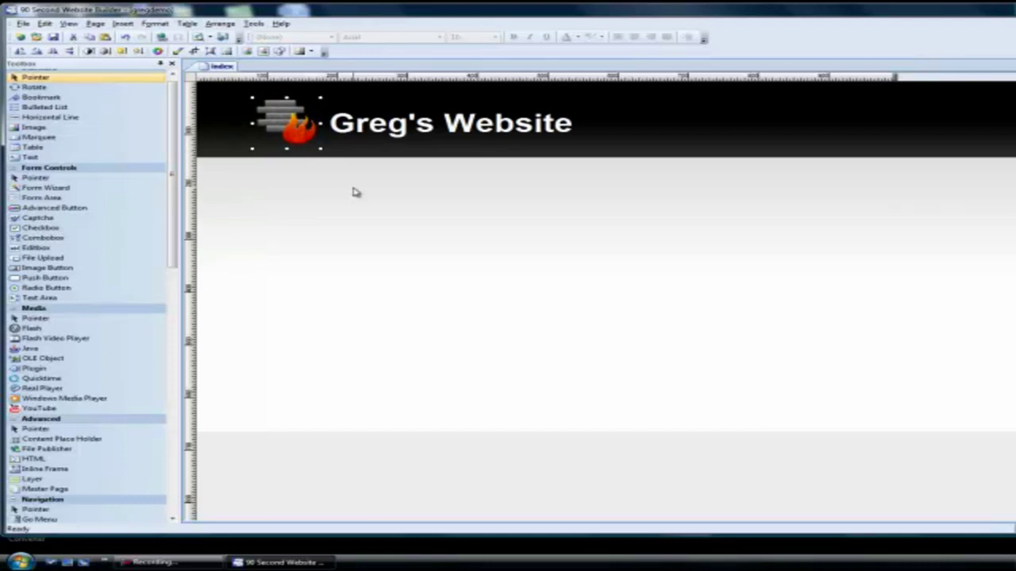
{"action": "left_click", "coordinate": [372, 206]}
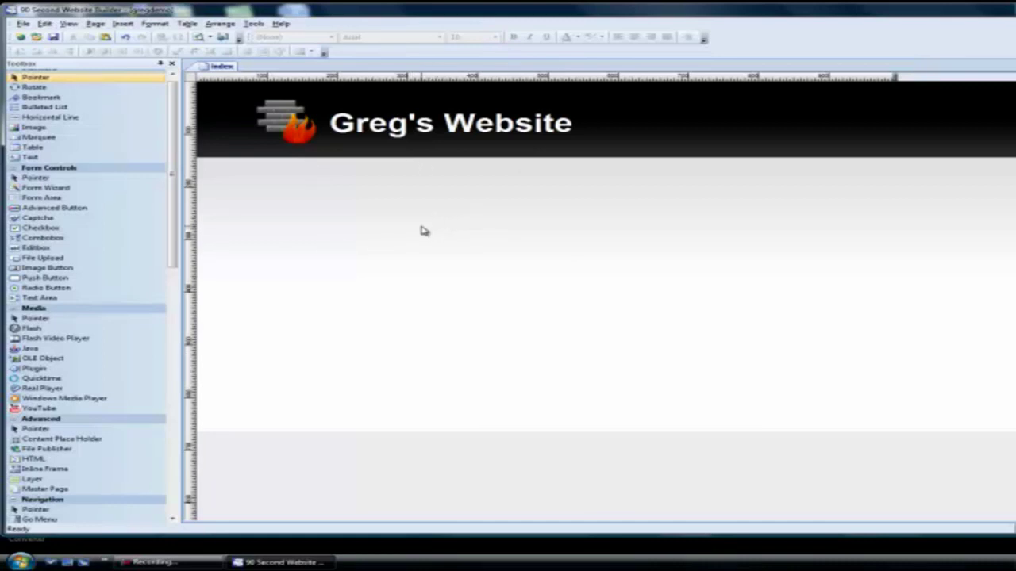
Add a Navigation Bar object with its default buttons in the page area below the header.
{"action": "left_click_drag", "start_coordinate": [174, 257], "coordinate": [173, 365]}
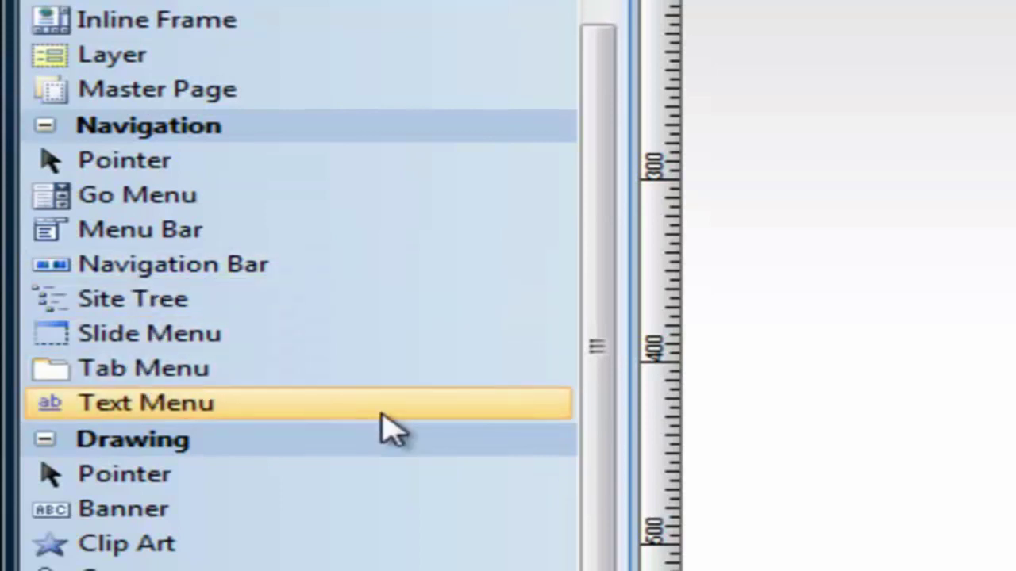
{"action": "mouse_move", "coordinate": [612, 265]}
{"action": "left_mouse_down"}
{"action": "mouse_move", "coordinate": [635, 399]}
{"action": "mouse_move", "coordinate": [627, 565]}
{"action": "left_mouse_up"}
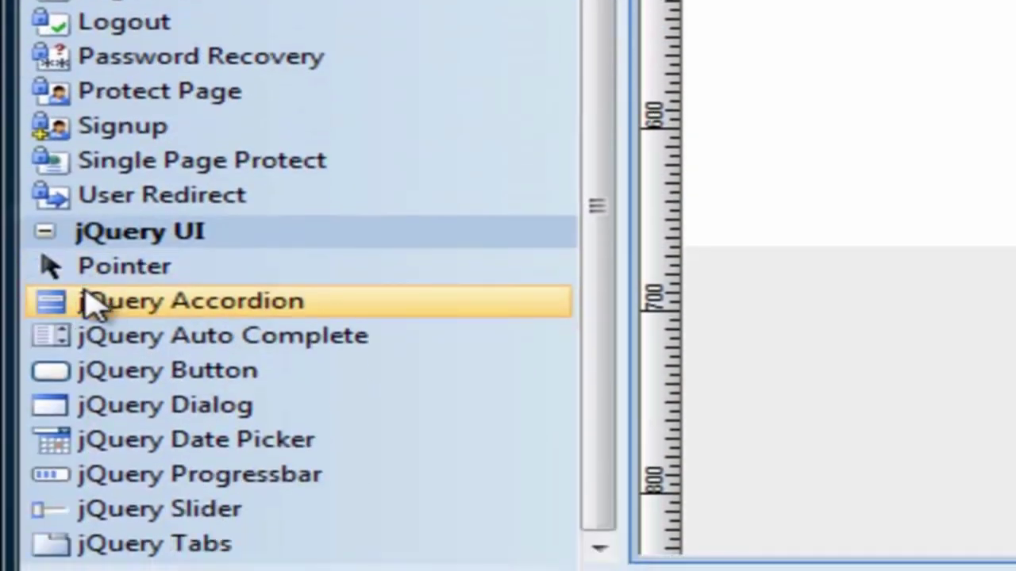
{"action": "mouse_move", "coordinate": [615, 309]}
{"action": "left_mouse_down"}
{"action": "mouse_move", "coordinate": [635, 204]}
{"action": "mouse_move", "coordinate": [617, 0]}
{"action": "left_mouse_up"}
{"action": "left_click", "coordinate": [92, 204]}
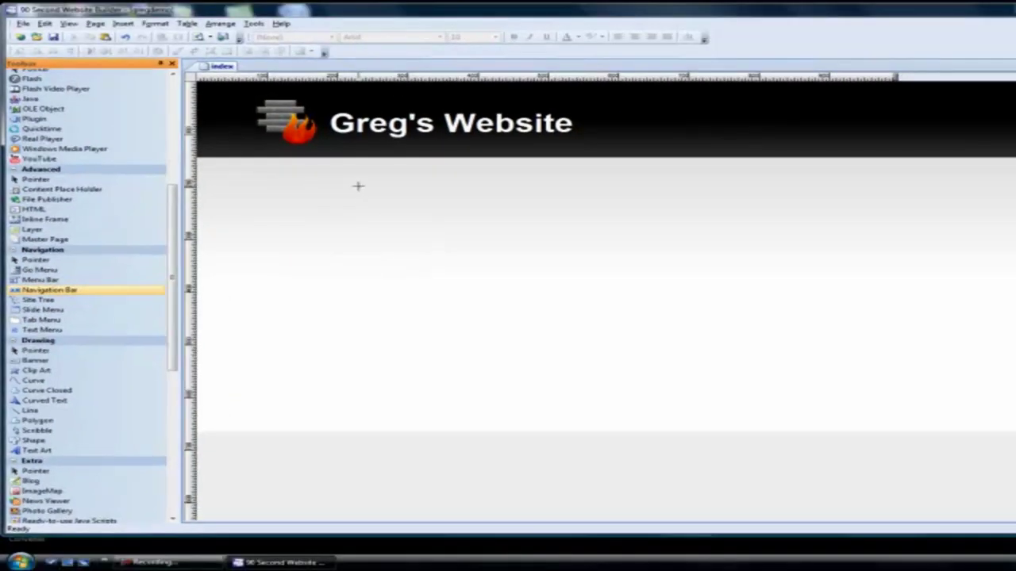
{"action": "left_click", "coordinate": [358, 185]}
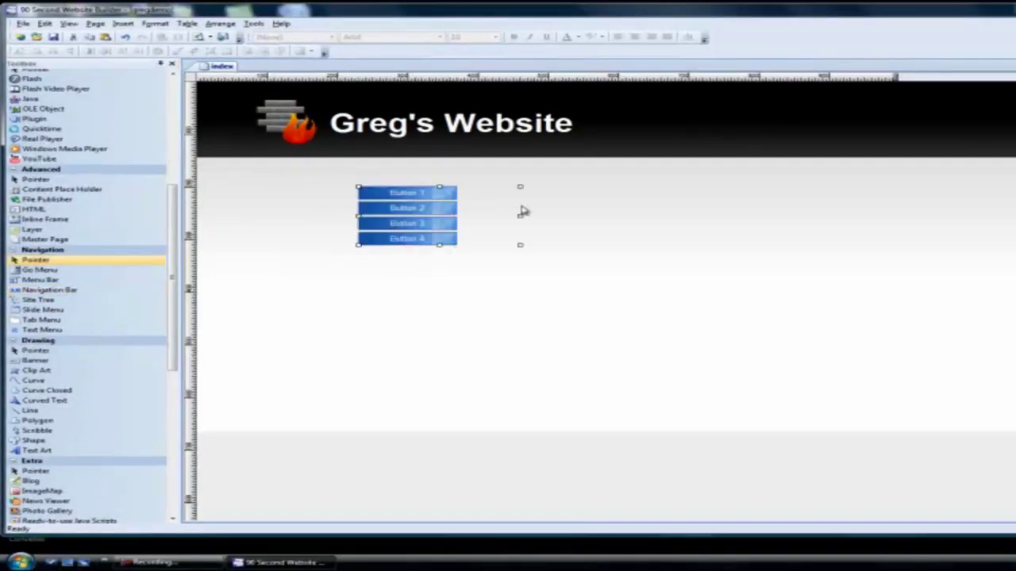
{"action": "left_click_drag", "start_coordinate": [413, 209], "coordinate": [466, 237]}
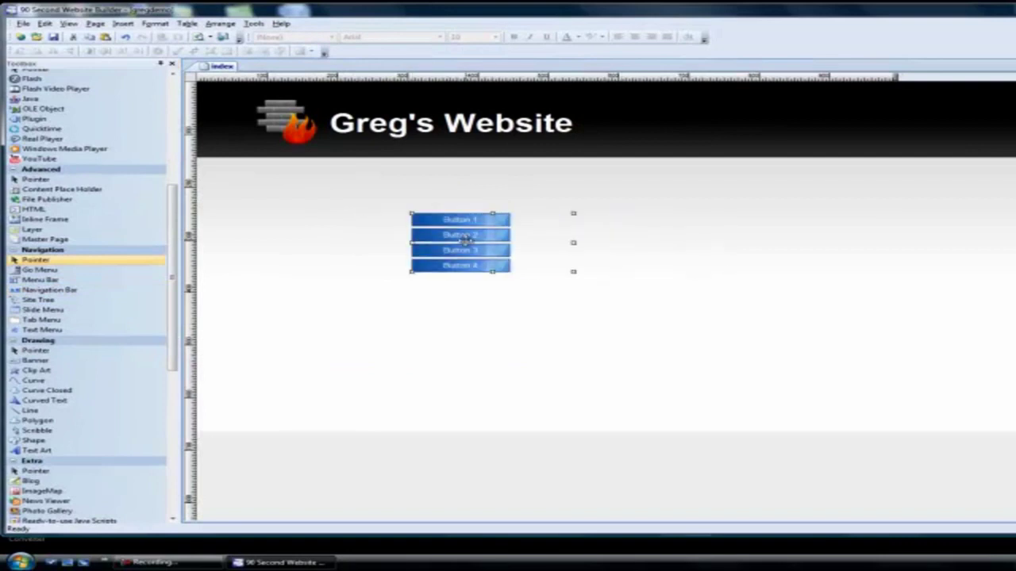
Set the navigation bar's type to Horizontal.
{"action": "double_click", "coordinate": [467, 236]}
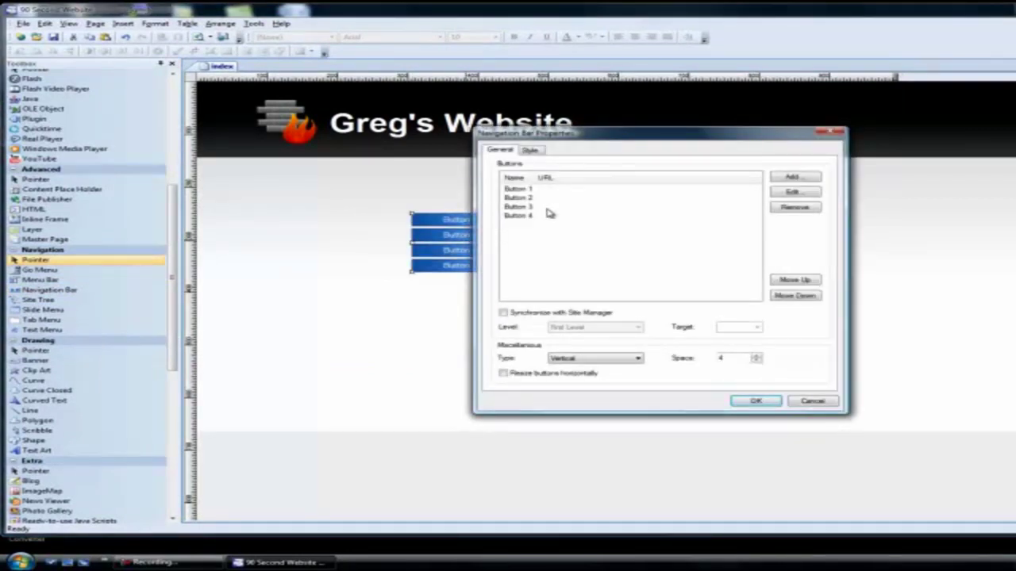
{"action": "left_click", "coordinate": [638, 360]}
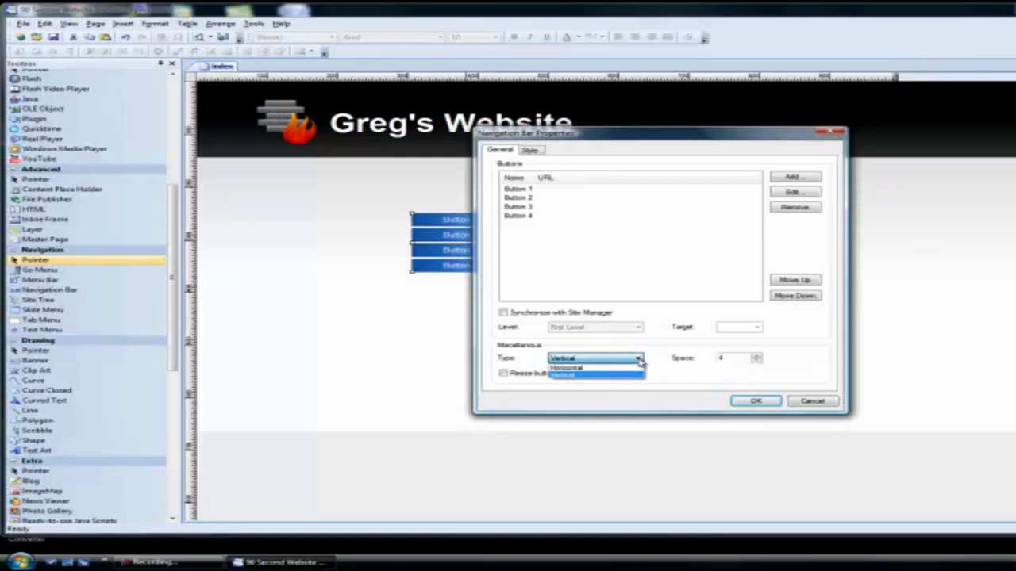
{"action": "left_click", "coordinate": [590, 370]}
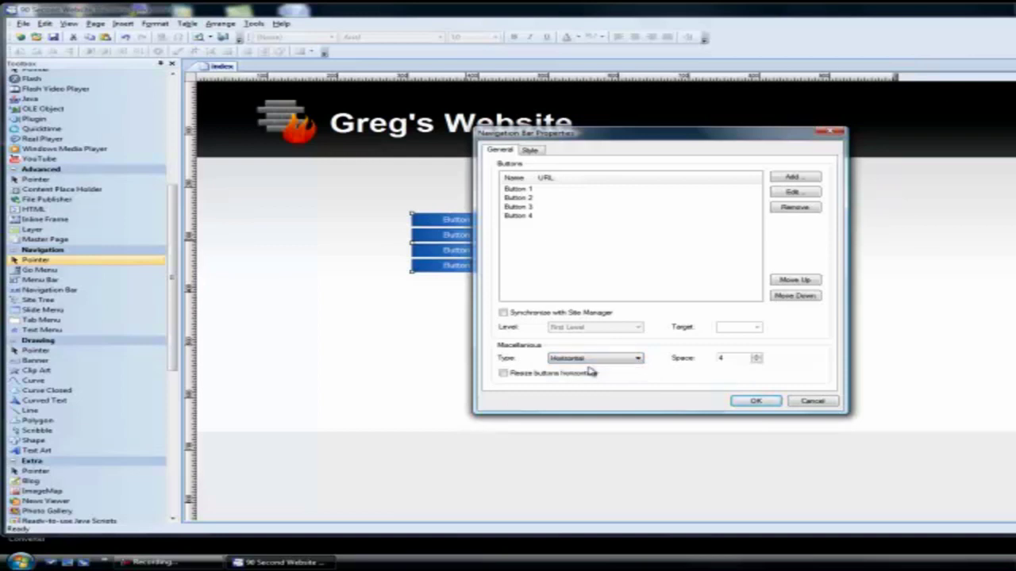
{"action": "left_click", "coordinate": [756, 401]}
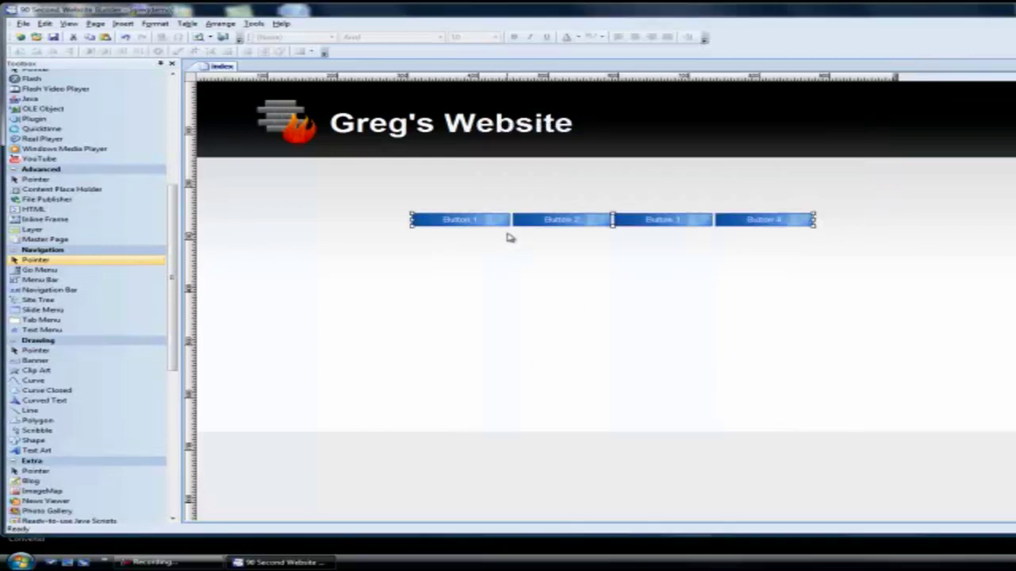
Move the navigation bar up to the lower edge of the black header, to the right below the site title.
{"action": "left_click_drag", "start_coordinate": [491, 220], "coordinate": [597, 149]}
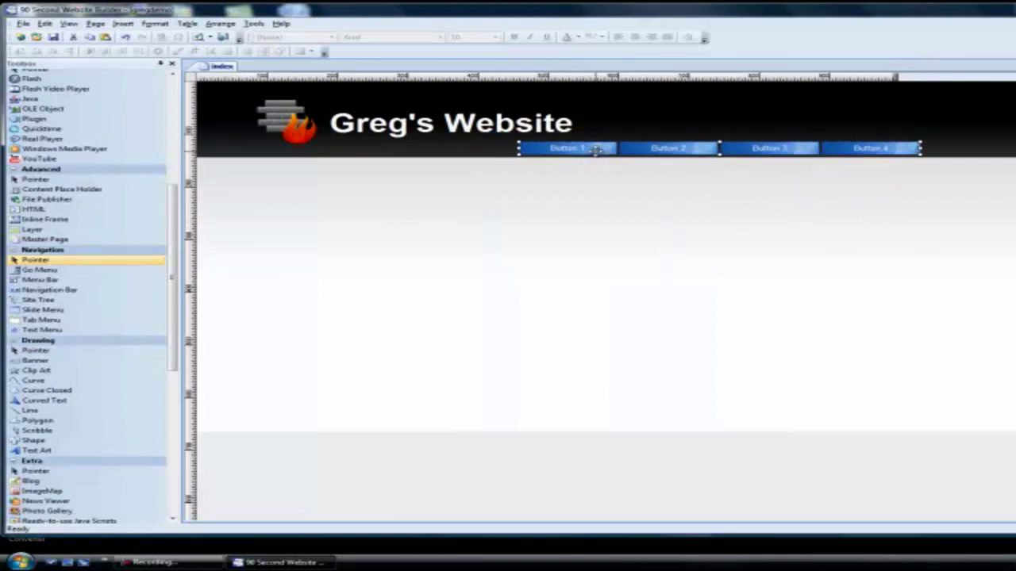
{"action": "right_click", "coordinate": [597, 150]}
{"action": "left_click", "coordinate": [575, 170]}
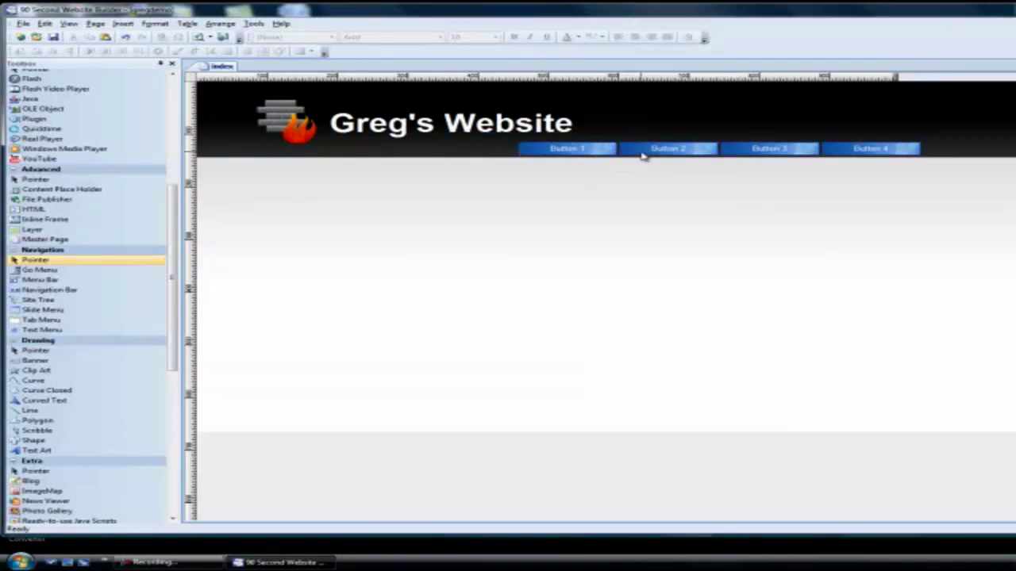
Style the navigation buttons with goemo_grau_1.jpg as the normal image and goemo_grau_2.jpg as the hover image.
{"action": "double_click", "coordinate": [643, 150]}
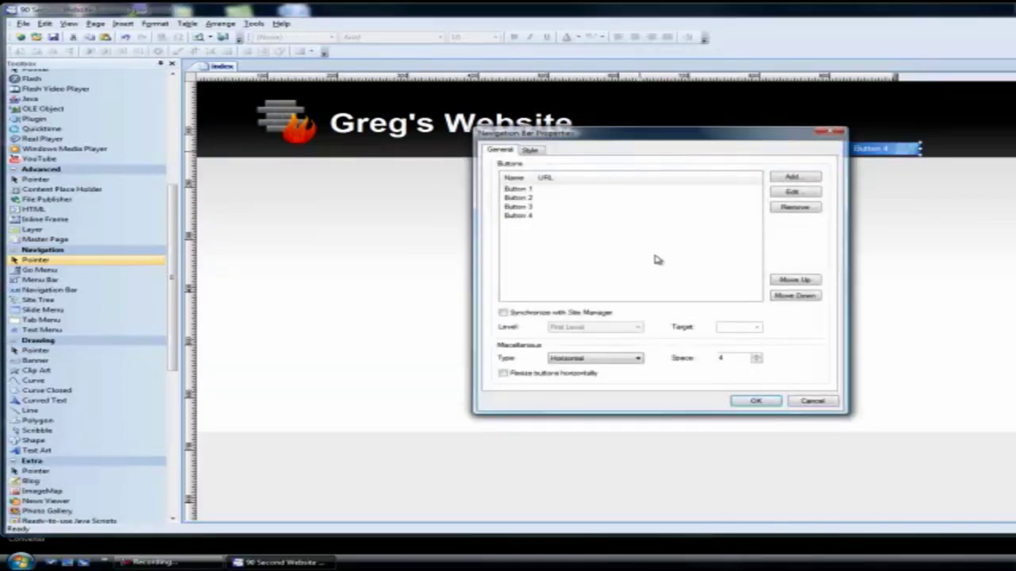
{"action": "left_click", "coordinate": [531, 151]}
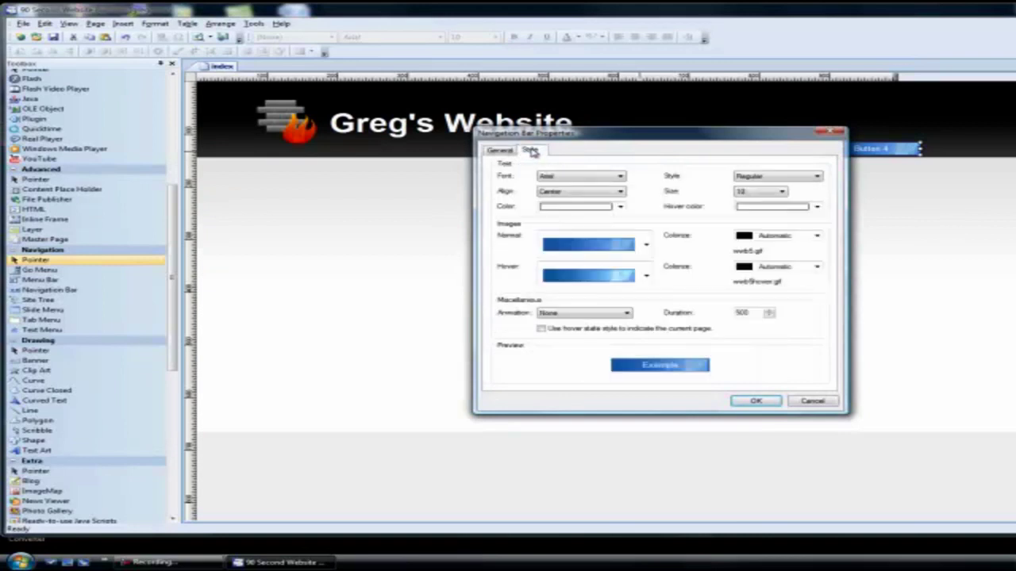
{"action": "left_click", "coordinate": [646, 247]}
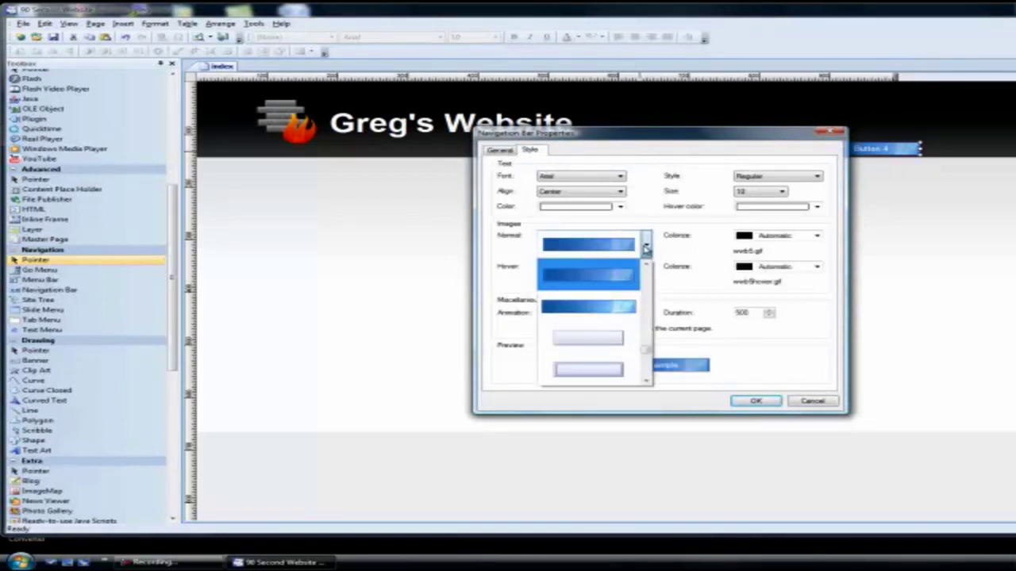
{"action": "mouse_move", "coordinate": [651, 354]}
{"action": "left_mouse_down"}
{"action": "mouse_move", "coordinate": [653, 272]}
{"action": "mouse_move", "coordinate": [656, 359]}
{"action": "left_mouse_up"}
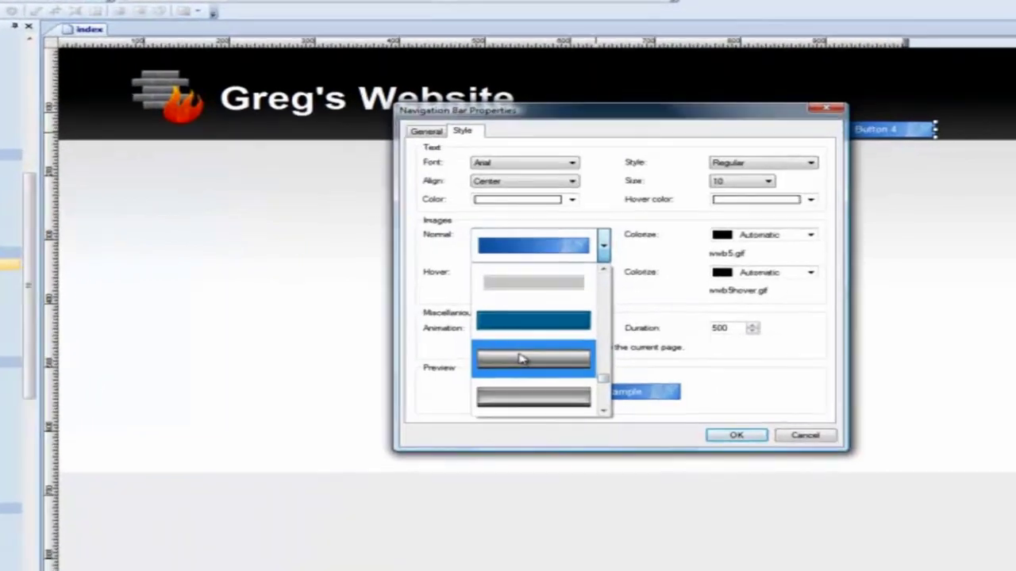
{"action": "left_click", "coordinate": [578, 339]}
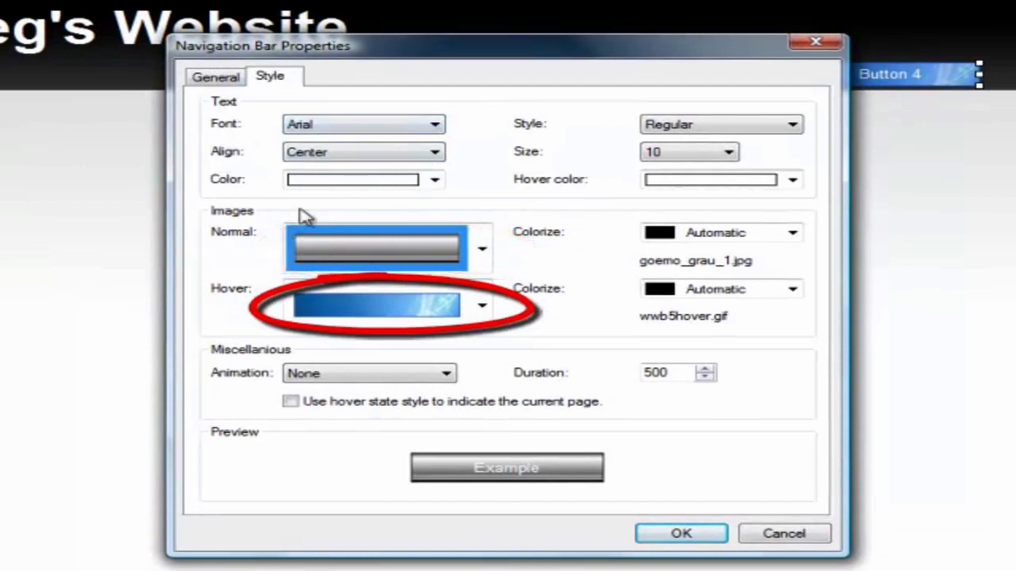
{"action": "left_click", "coordinate": [482, 305]}
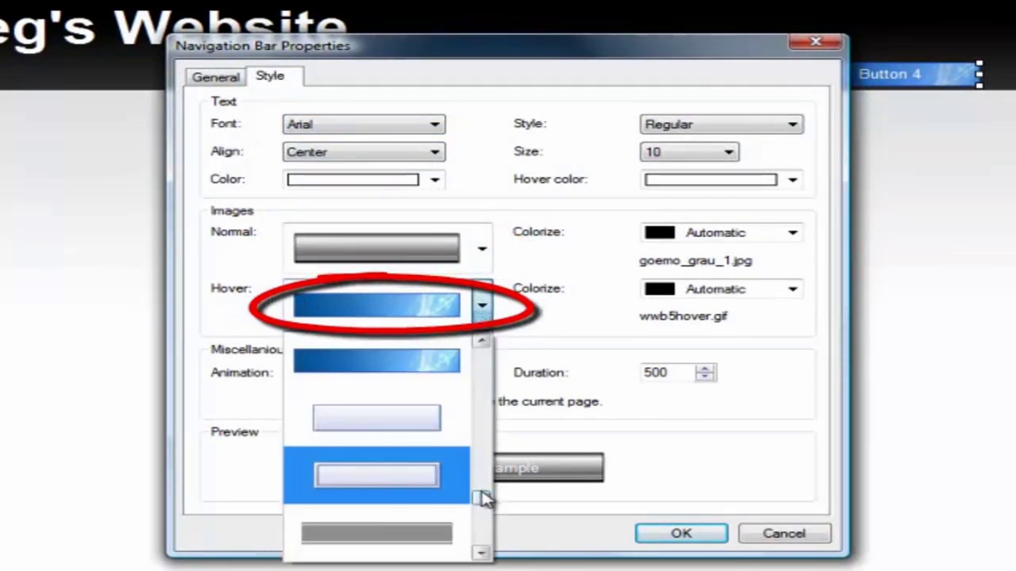
{"action": "mouse_move", "coordinate": [482, 496]}
{"action": "left_mouse_down"}
{"action": "mouse_move", "coordinate": [486, 542]}
{"action": "mouse_move", "coordinate": [484, 506]}
{"action": "left_mouse_up"}
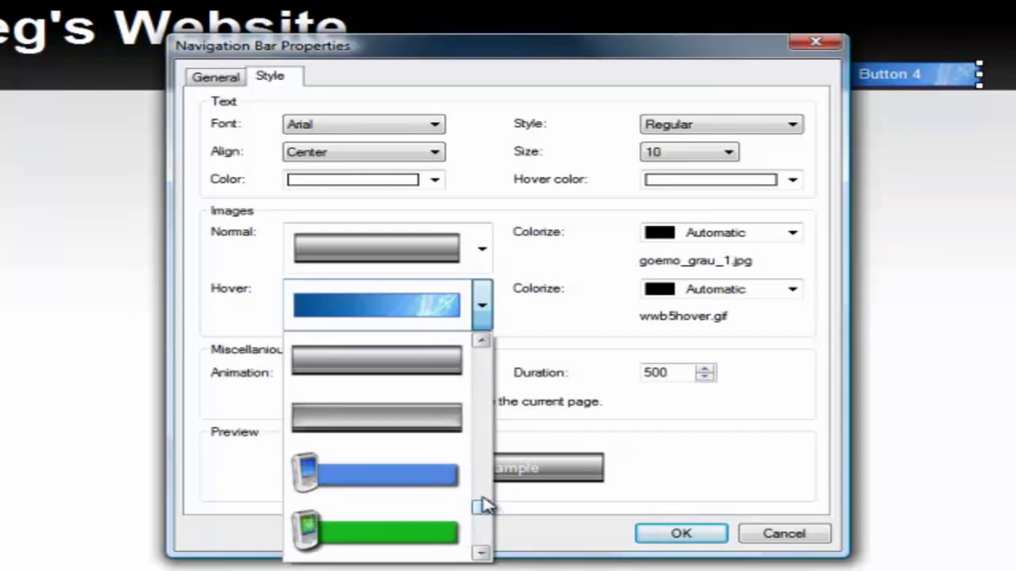
{"action": "left_click", "coordinate": [373, 421]}
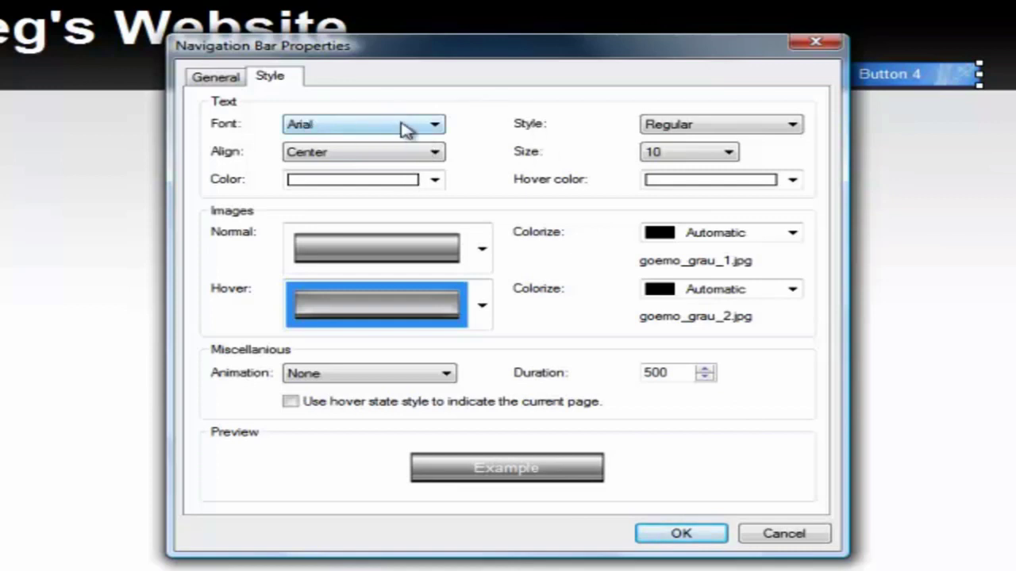
Set the navigation button text color to black and its hover color to red, and apply the style.
{"action": "left_click", "coordinate": [434, 179]}
{"action": "left_click", "coordinate": [300, 202]}
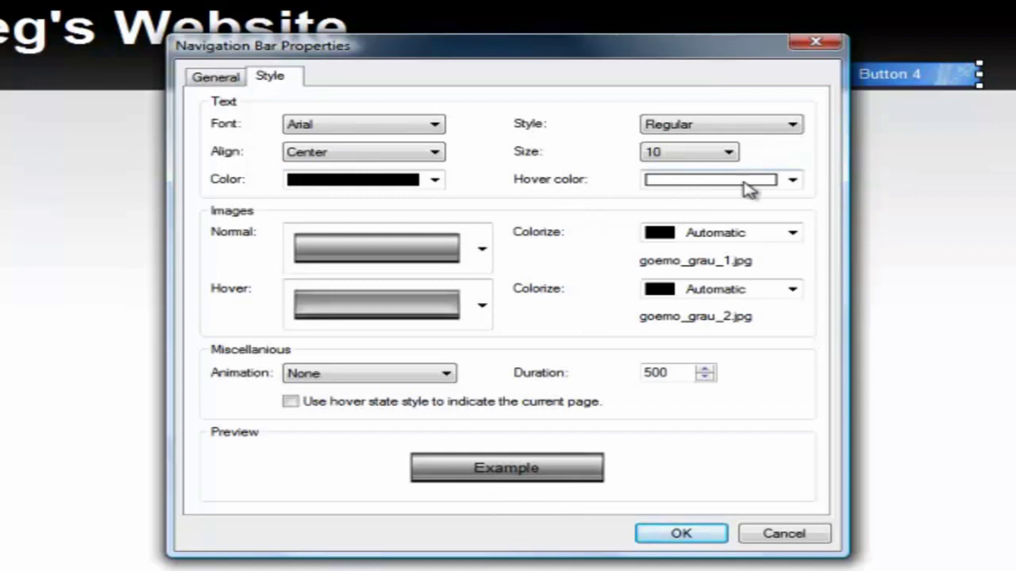
{"action": "left_click", "coordinate": [792, 180]}
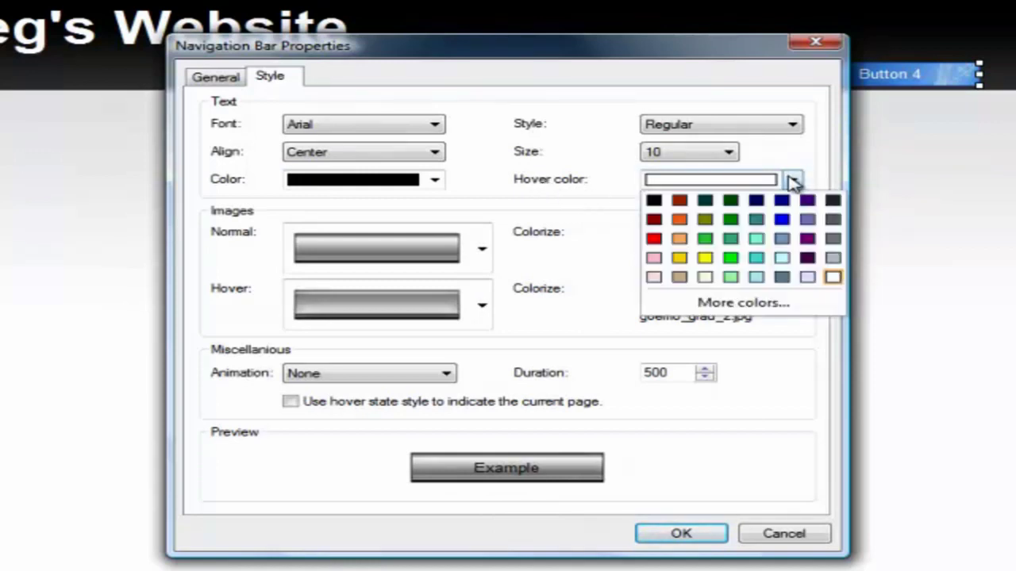
{"action": "left_click", "coordinate": [653, 238]}
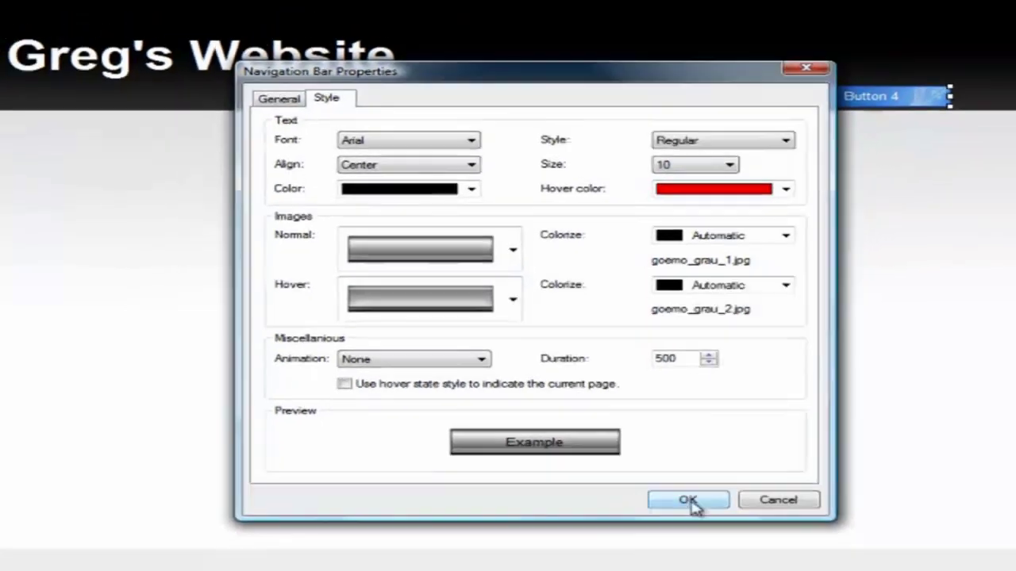
{"action": "left_click", "coordinate": [671, 536]}
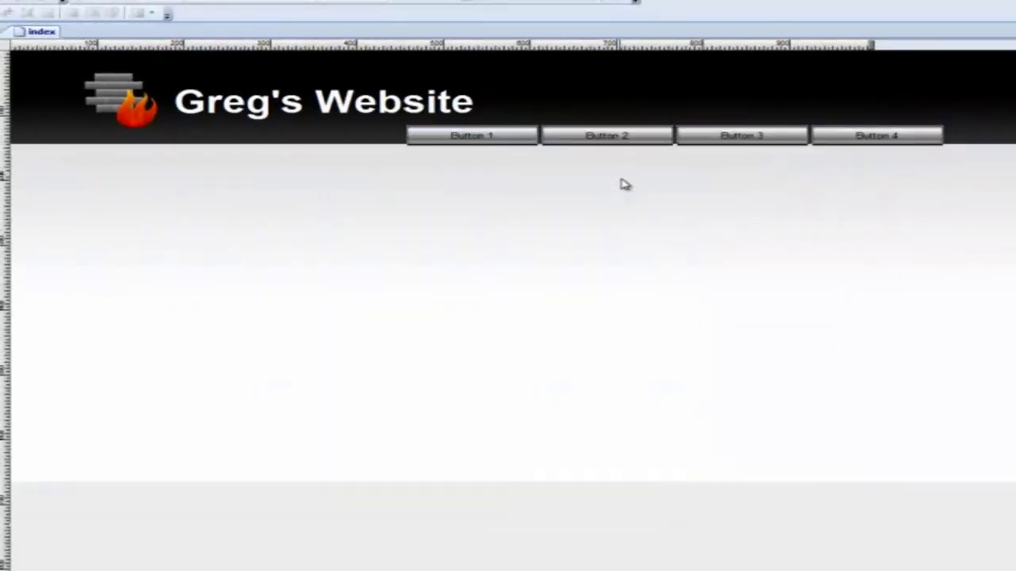
Shift the navigation bar slightly left within the header and rename its first button to Home.
{"action": "left_click_drag", "start_coordinate": [617, 136], "coordinate": [583, 132]}
{"action": "double_click", "coordinate": [580, 134]}
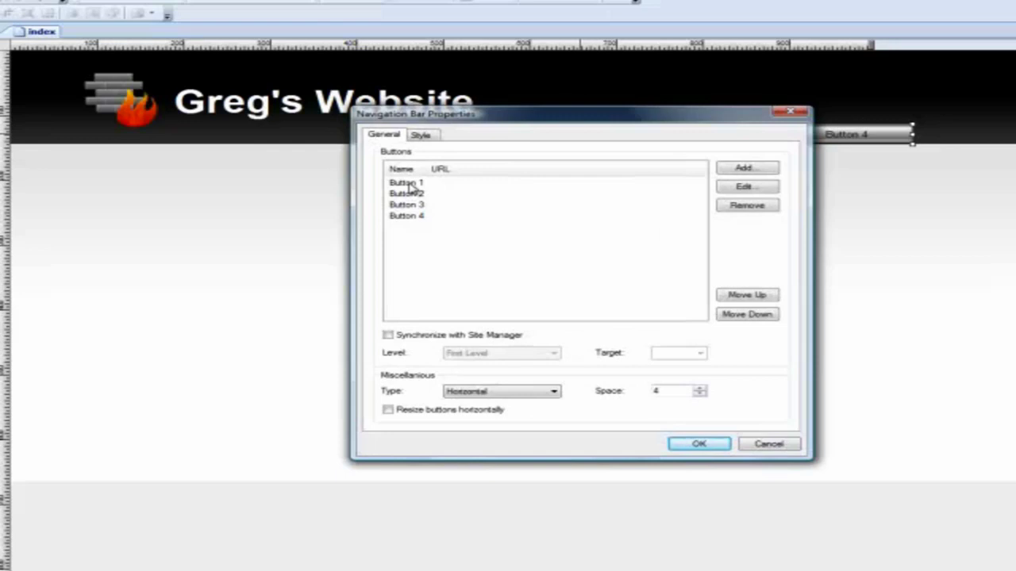
{"action": "left_click", "coordinate": [406, 183]}
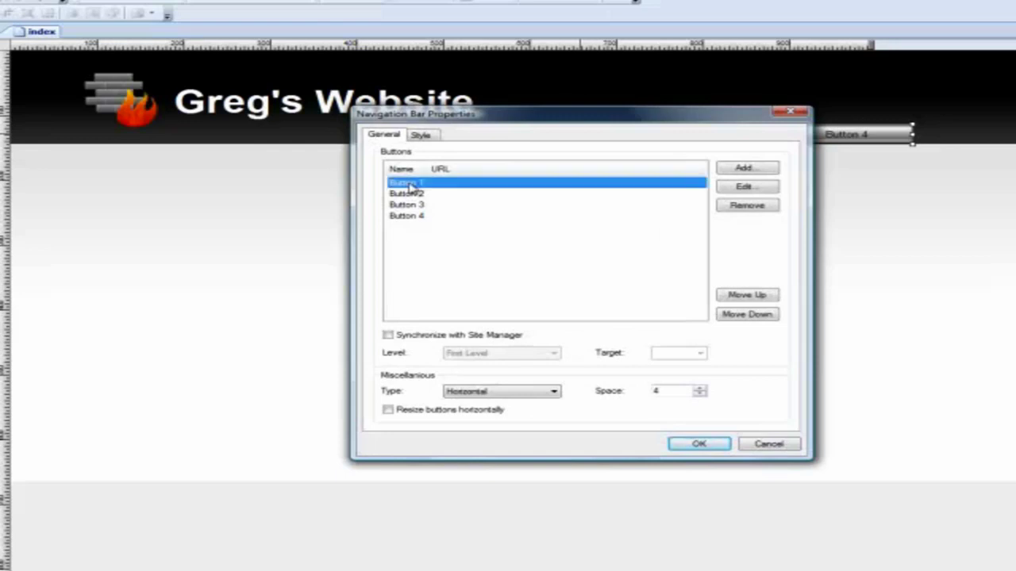
{"action": "left_click", "coordinate": [743, 186]}
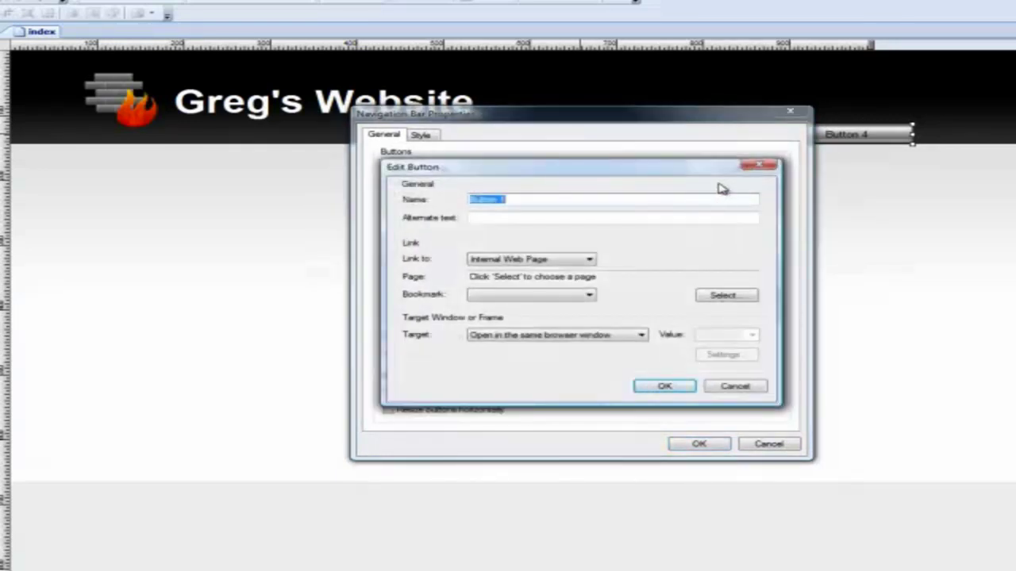
{"action": "type", "text": "Home"}
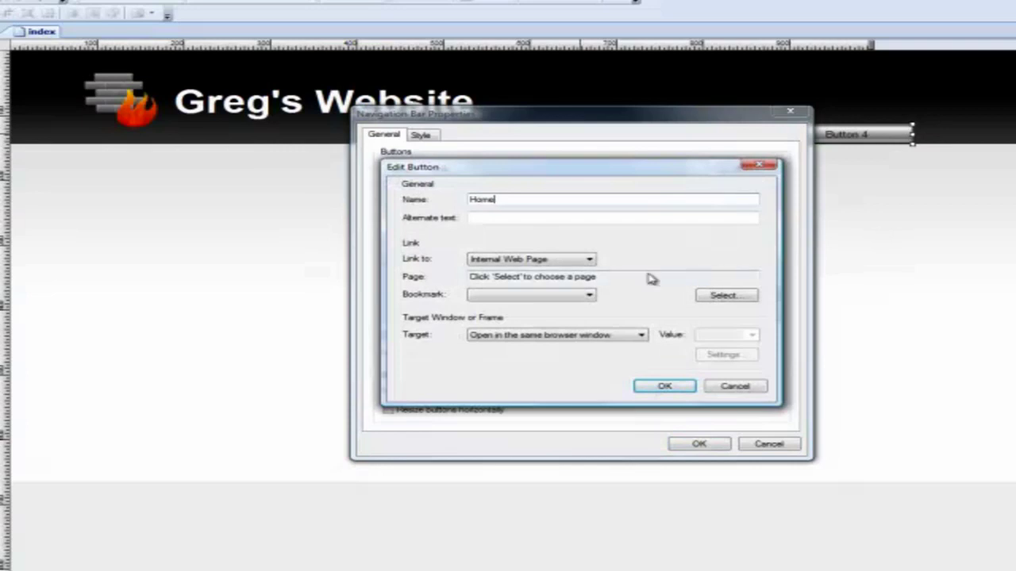
{"action": "left_click", "coordinate": [574, 263]}
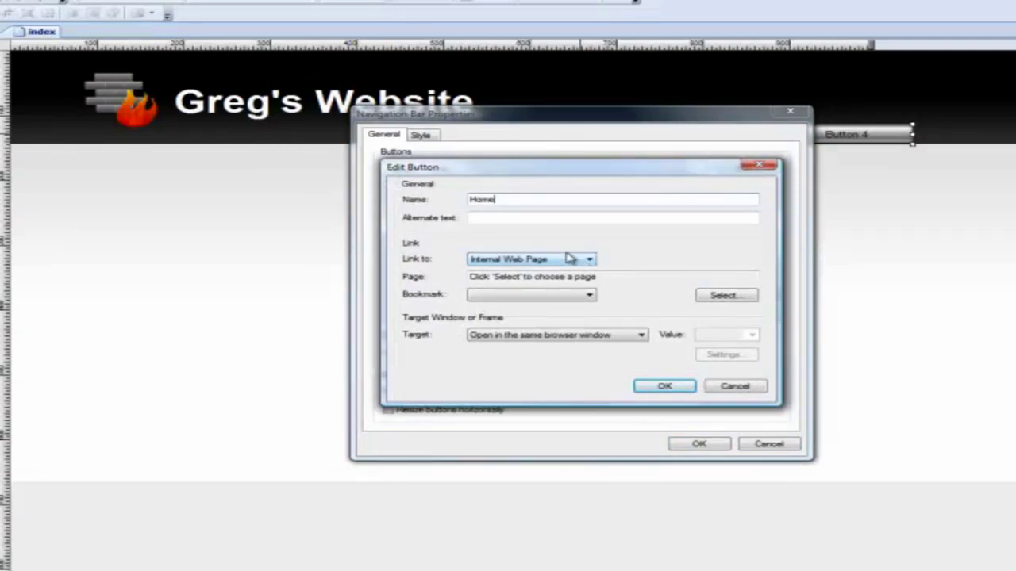
{"action": "left_click", "coordinate": [592, 262]}
{"action": "left_click", "coordinate": [594, 263]}
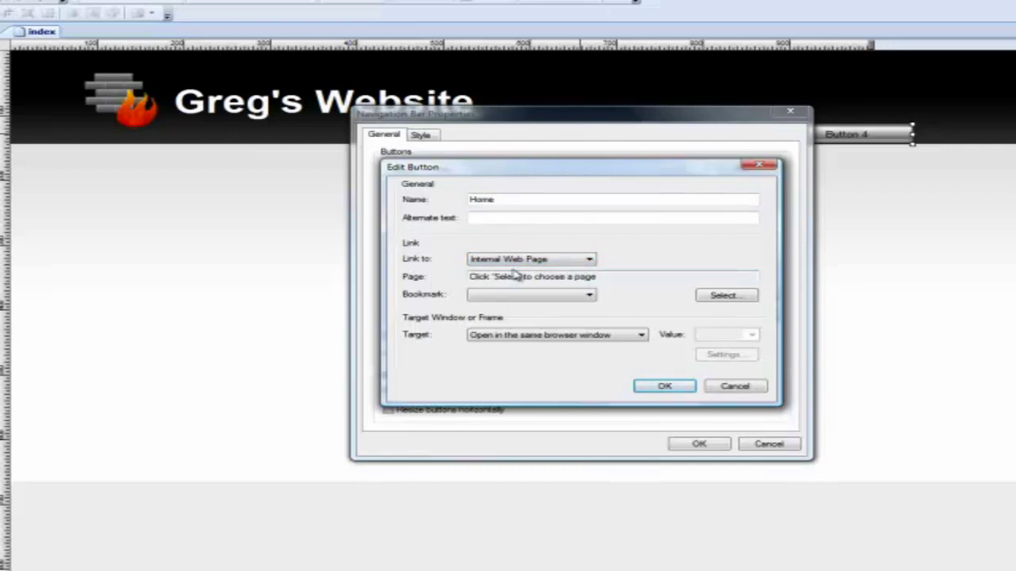
{"action": "left_click", "coordinate": [589, 262]}
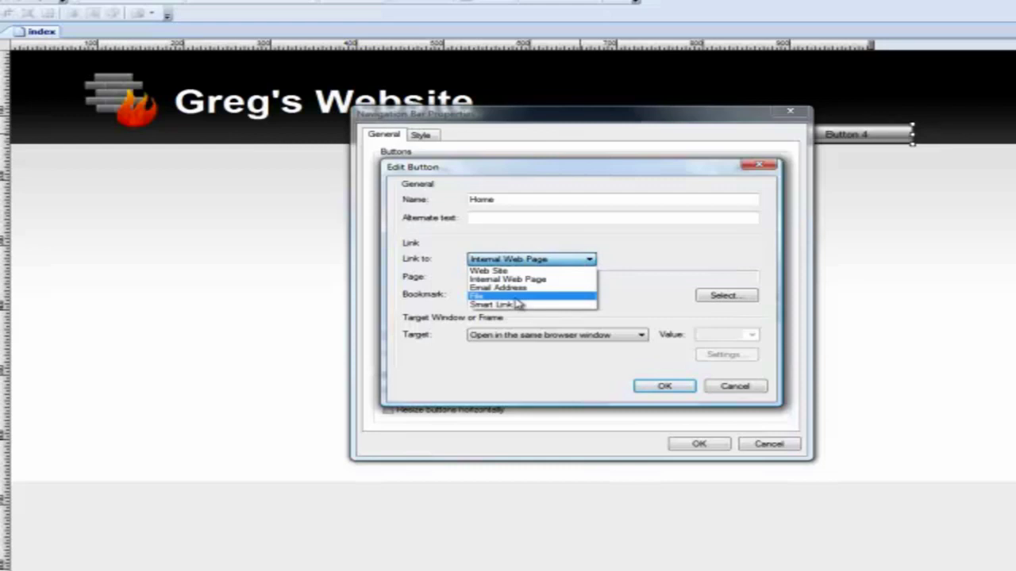
{"action": "left_click", "coordinate": [505, 270]}
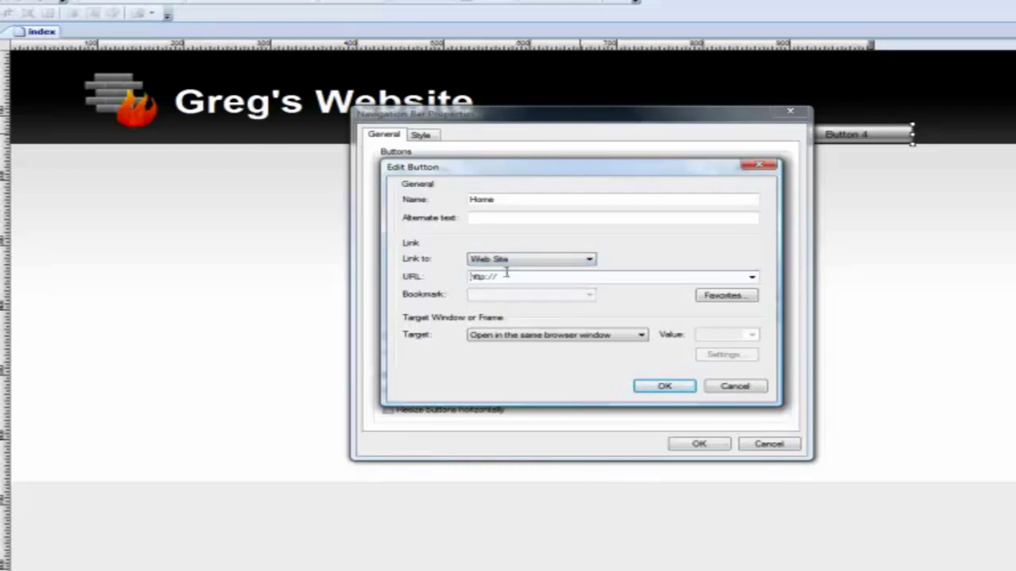
{"action": "left_click", "coordinate": [751, 277]}
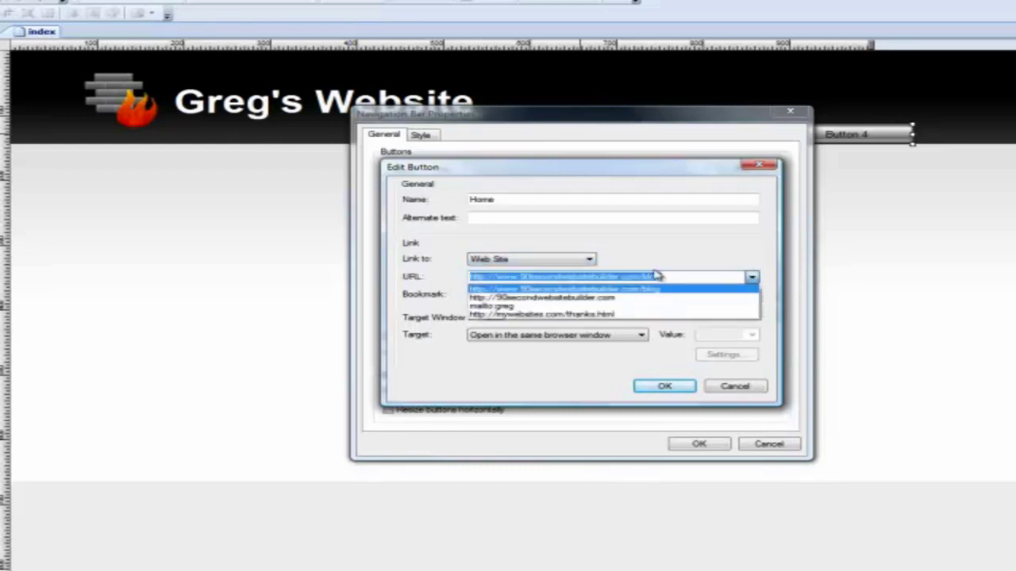
{"action": "left_click", "coordinate": [585, 298]}
{"action": "left_click", "coordinate": [664, 388]}
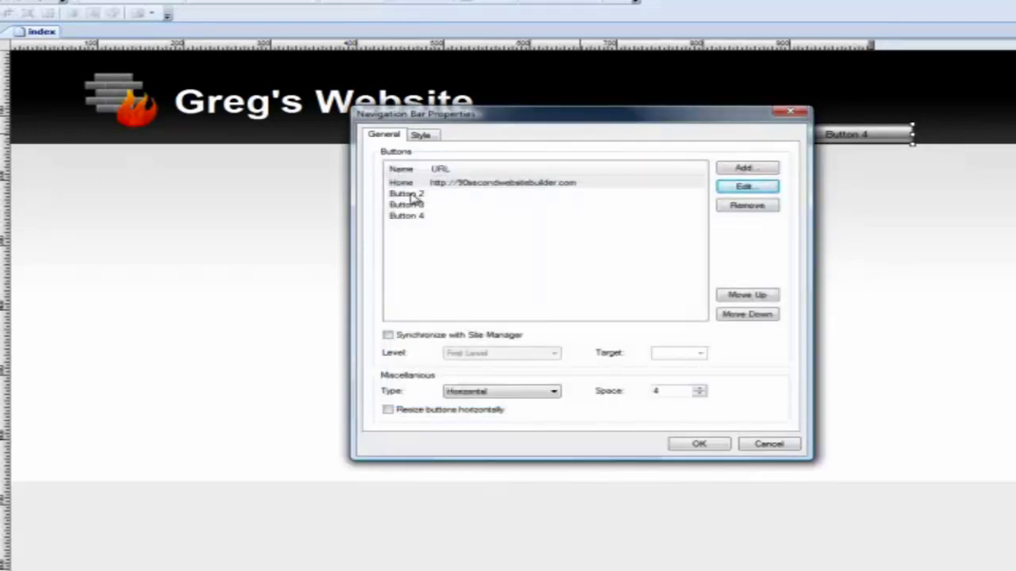
{"action": "left_click", "coordinate": [701, 444]}
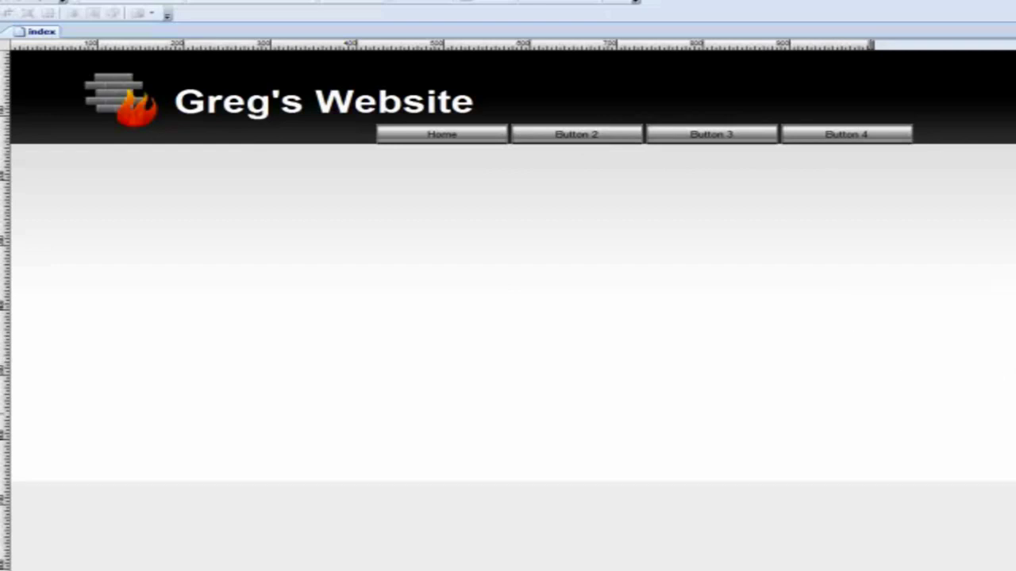
Place the rounded gray box on the left of the content area and the padlock icon in its upper-left corner.
{"action": "left_click_drag", "start_coordinate": [833, 567], "coordinate": [196, 285]}
{"action": "left_click", "coordinate": [1015, 317]}
{"action": "left_click_drag", "start_coordinate": [1015, 334], "coordinate": [118, 313]}
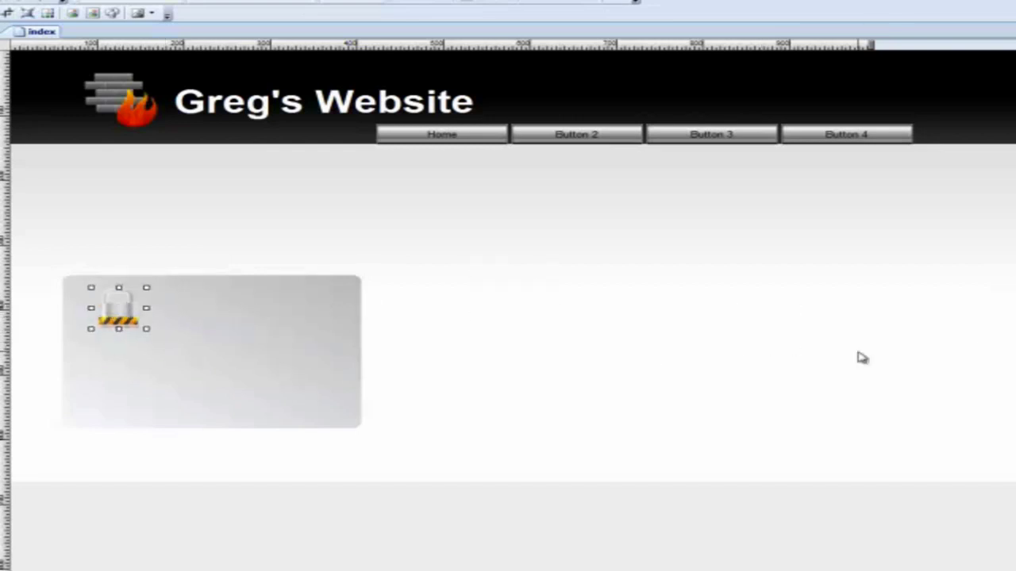
Place the heading "Our Products" beside the padlock and the placeholder paragraph with its "Learn More..." link beneath it inside the gray box.
{"action": "left_click_drag", "start_coordinate": [1015, 354], "coordinate": [214, 310]}
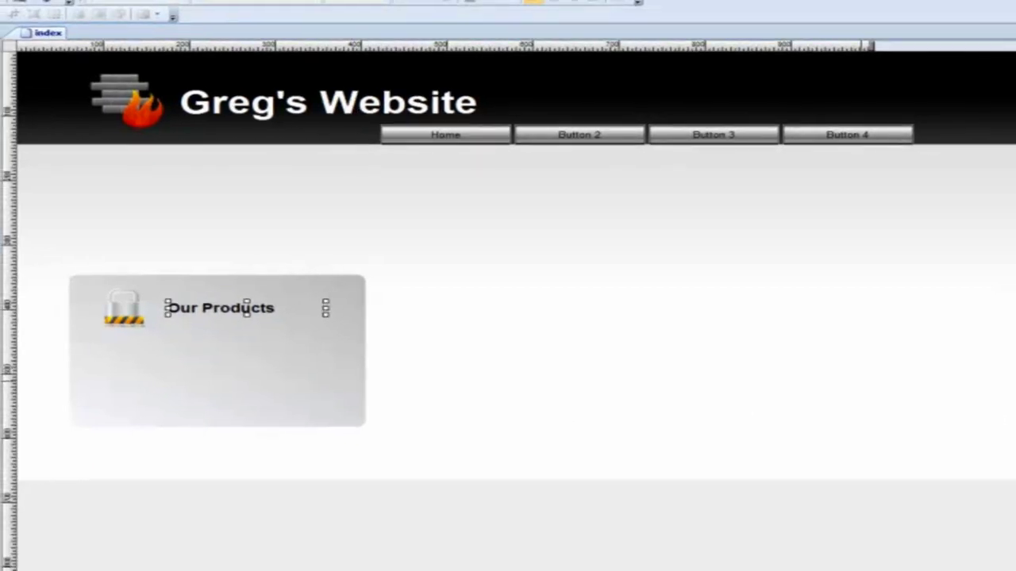
{"action": "type", "text": "And, porttitor sit amet neque Nunc pharetra urna euismod ante iaculis ultricies. Cum sociis natoque penatibus et diam.  Learn More..."}
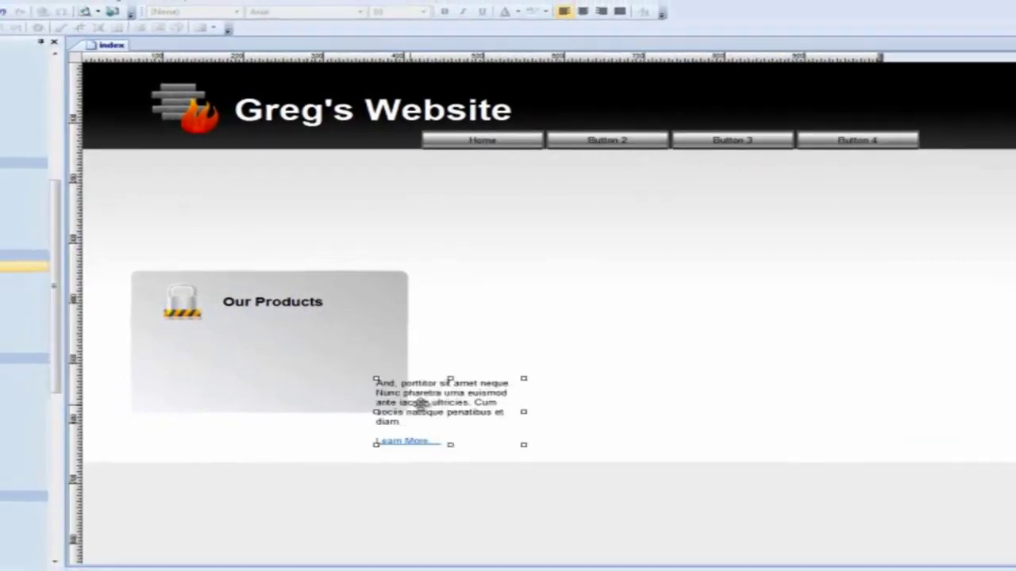
{"action": "left_click_drag", "start_coordinate": [421, 403], "coordinate": [267, 346]}
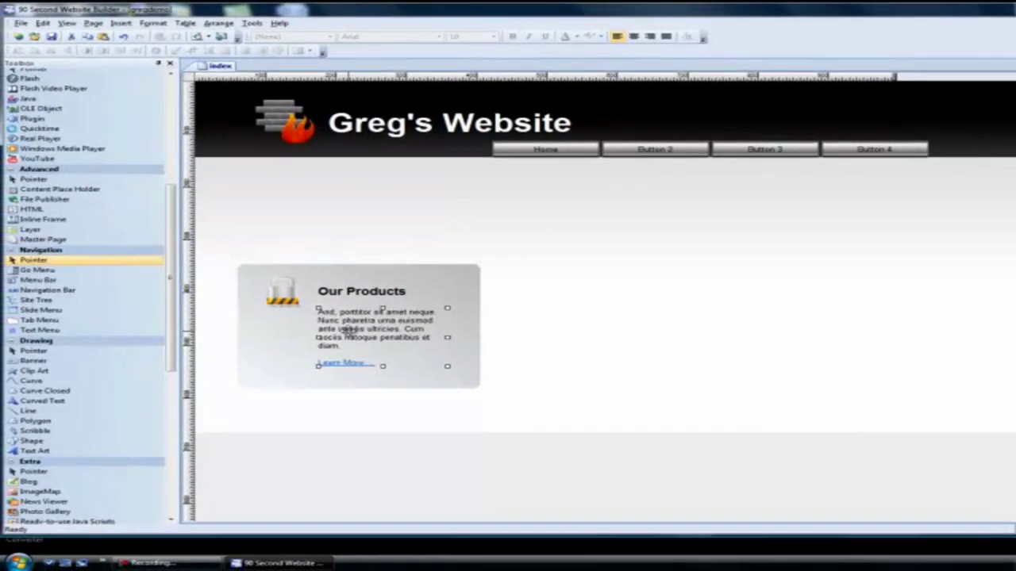
{"action": "left_click", "coordinate": [704, 343]}
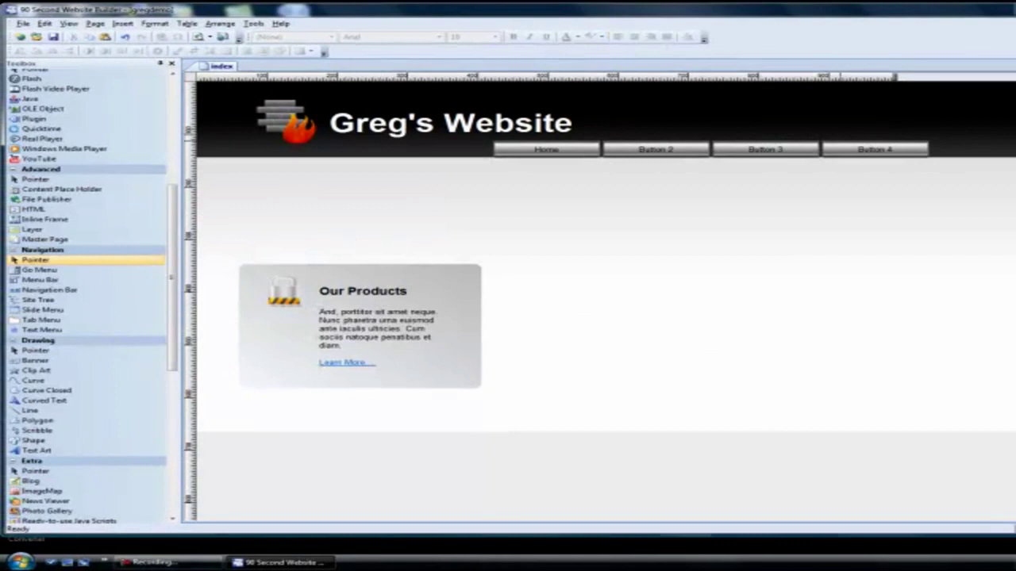
Insert the header_img picture as an image below the navigation bar on the right side of the page.
{"action": "left_click", "coordinate": [840, 141]}
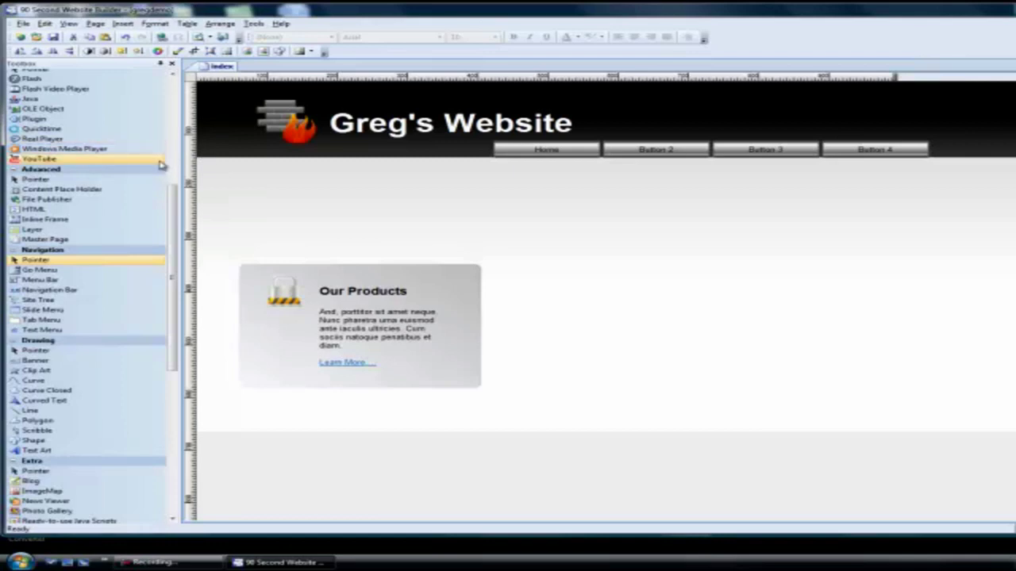
{"action": "scroll", "coordinate": [32, 147], "scroll_direction": "up", "scroll_amount": 8}
{"action": "left_click", "coordinate": [30, 133]}
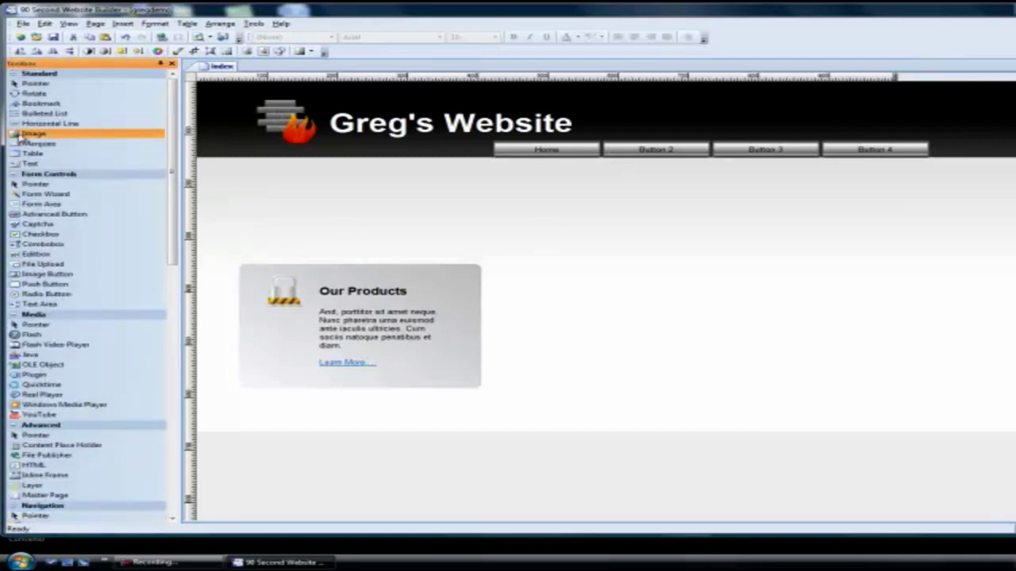
{"action": "left_click_drag", "start_coordinate": [557, 203], "coordinate": [633, 262]}
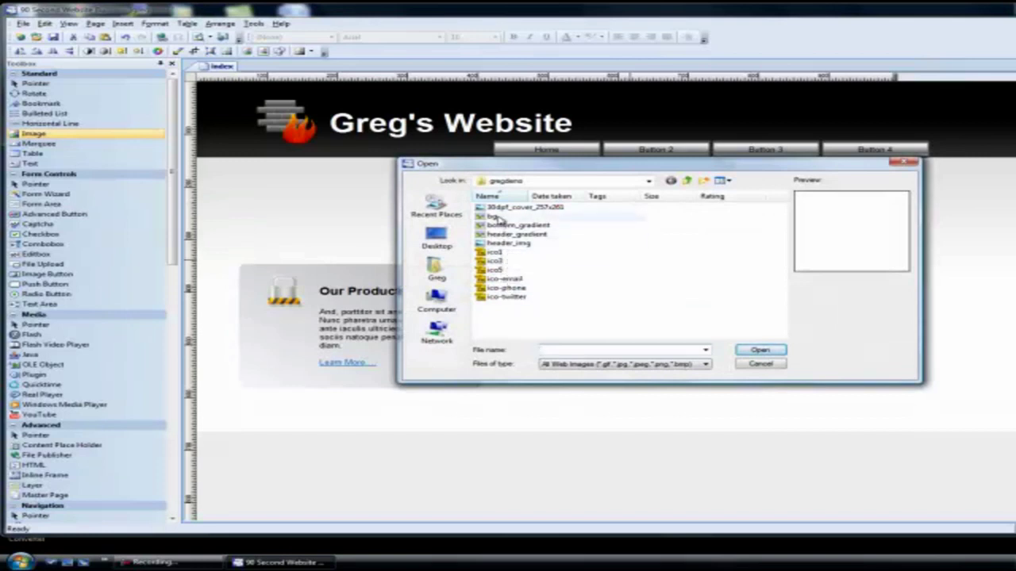
{"action": "left_click", "coordinate": [499, 208]}
{"action": "left_click", "coordinate": [492, 217]}
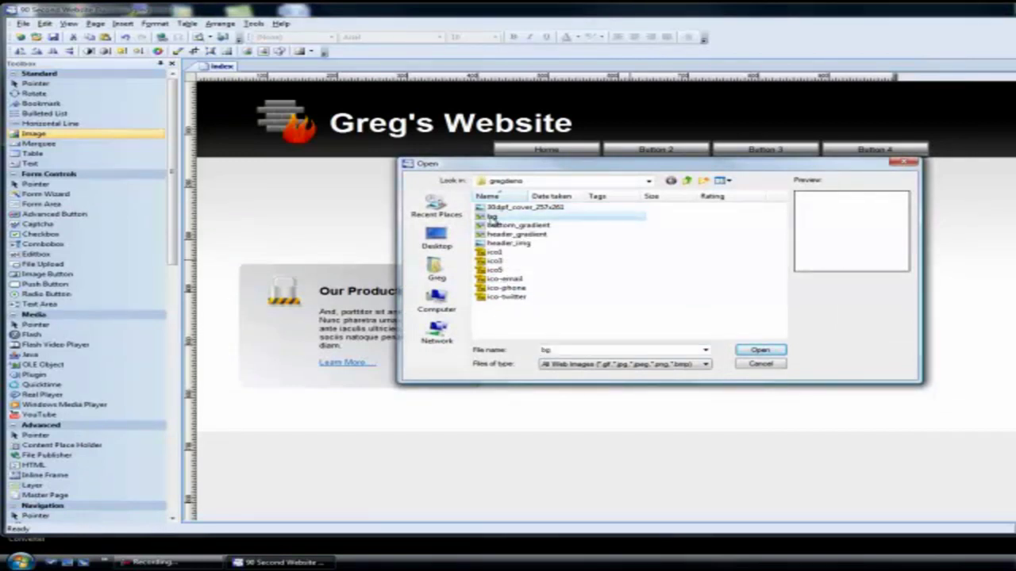
{"action": "left_click", "coordinate": [493, 225]}
{"action": "left_click", "coordinate": [493, 235]}
{"action": "left_click", "coordinate": [496, 243]}
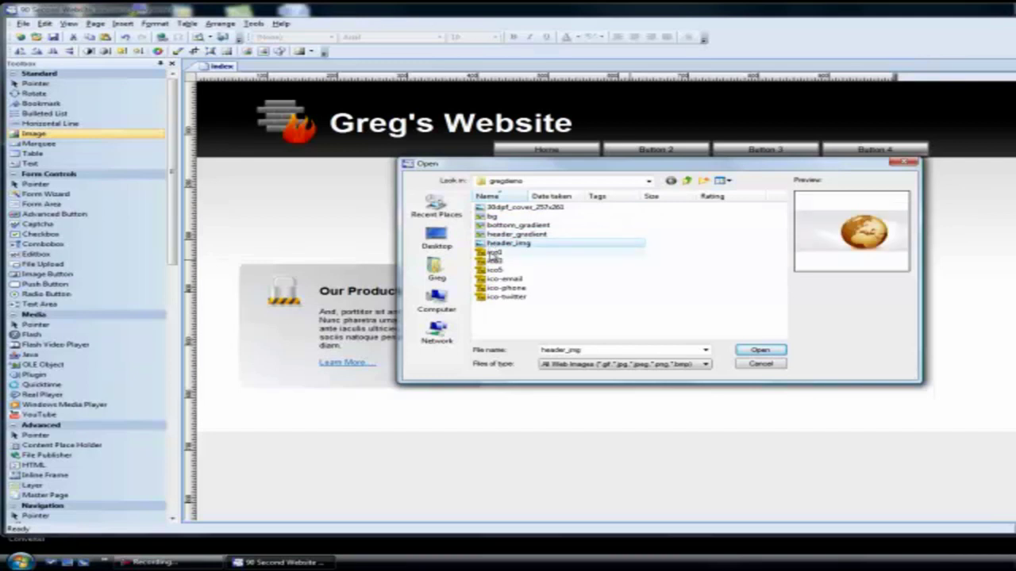
{"action": "left_click", "coordinate": [762, 351]}
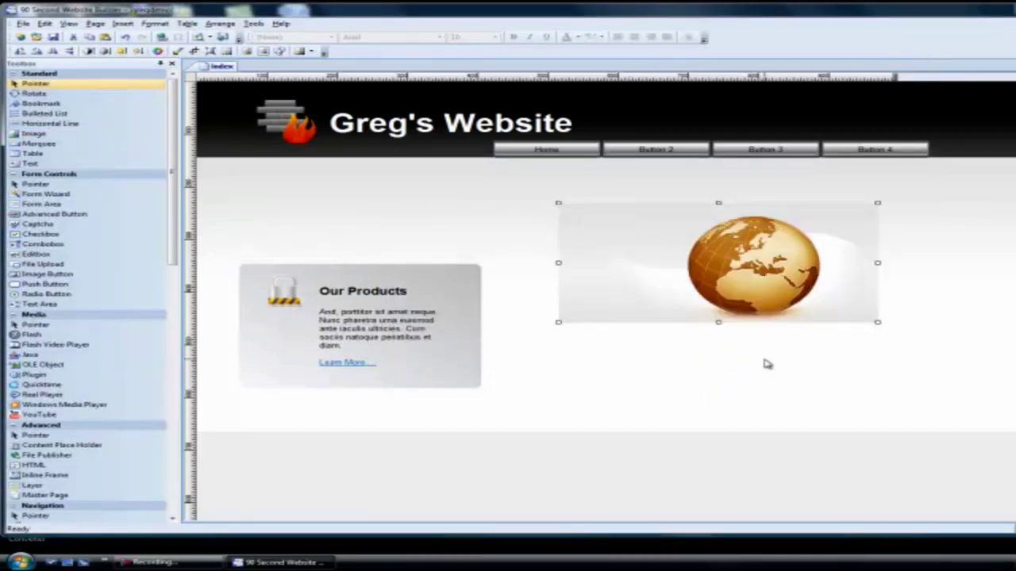
Move and resize the globe image so it sits just under the header, with its right edge aligned to the navigation bar.
{"action": "left_click_drag", "start_coordinate": [723, 254], "coordinate": [773, 215]}
{"action": "mouse_move", "coordinate": [607, 282]}
{"action": "left_mouse_down"}
{"action": "mouse_move", "coordinate": [707, 220]}
{"action": "mouse_move", "coordinate": [624, 243]}
{"action": "mouse_move", "coordinate": [591, 274]}
{"action": "left_mouse_up"}
{"action": "mouse_move", "coordinate": [671, 237]}
{"action": "left_mouse_down"}
{"action": "mouse_move", "coordinate": [703, 243]}
{"action": "mouse_move", "coordinate": [673, 237]}
{"action": "left_mouse_up"}
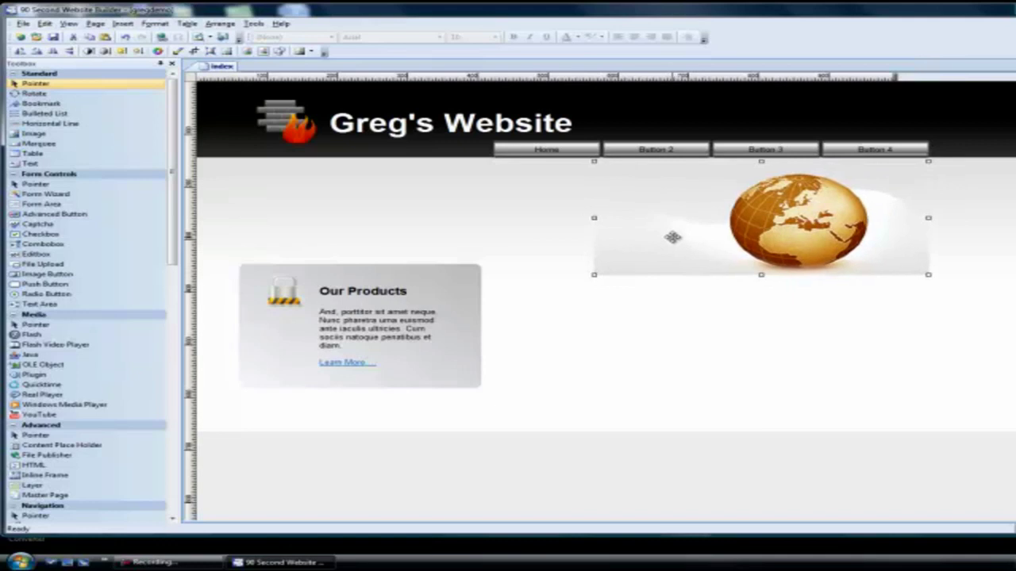
{"action": "left_click", "coordinate": [831, 357]}
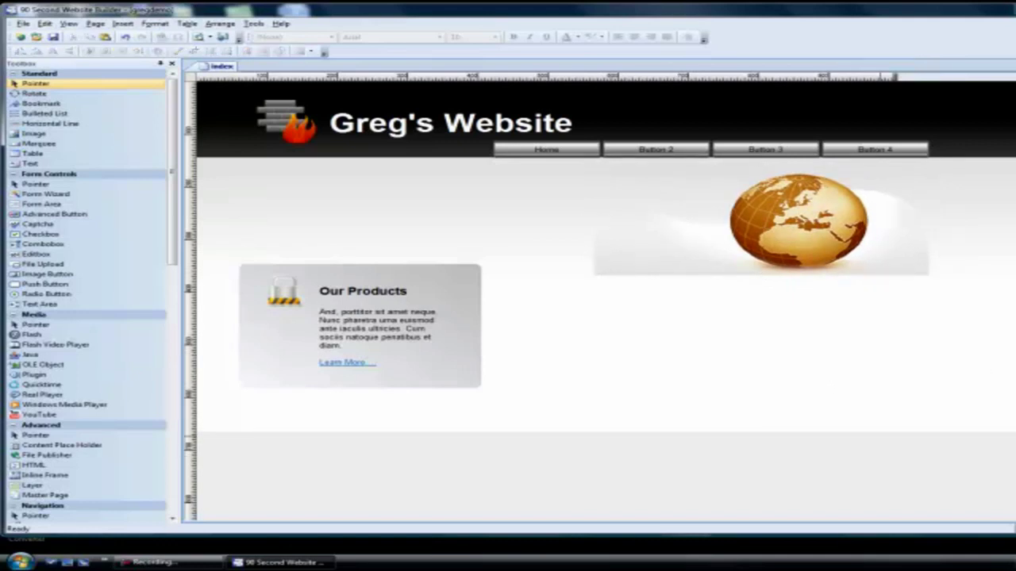
Place the "Watch Our Video" text block above the Our Products box, left of the globe image.
{"action": "left_click", "coordinate": [881, 433]}
{"action": "left_click_drag", "start_coordinate": [1015, 410], "coordinate": [323, 204]}
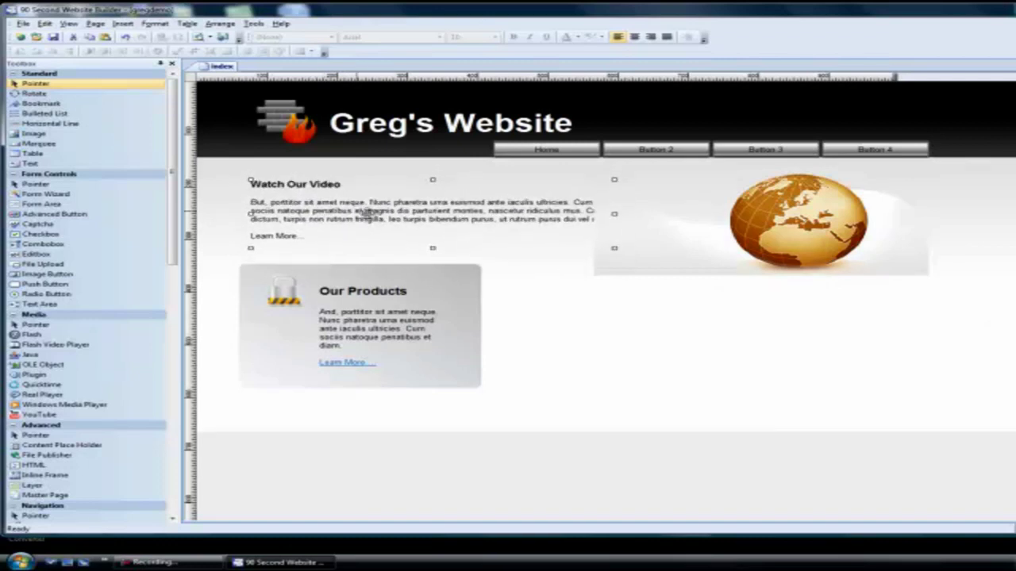
{"action": "double_click", "coordinate": [347, 206]}
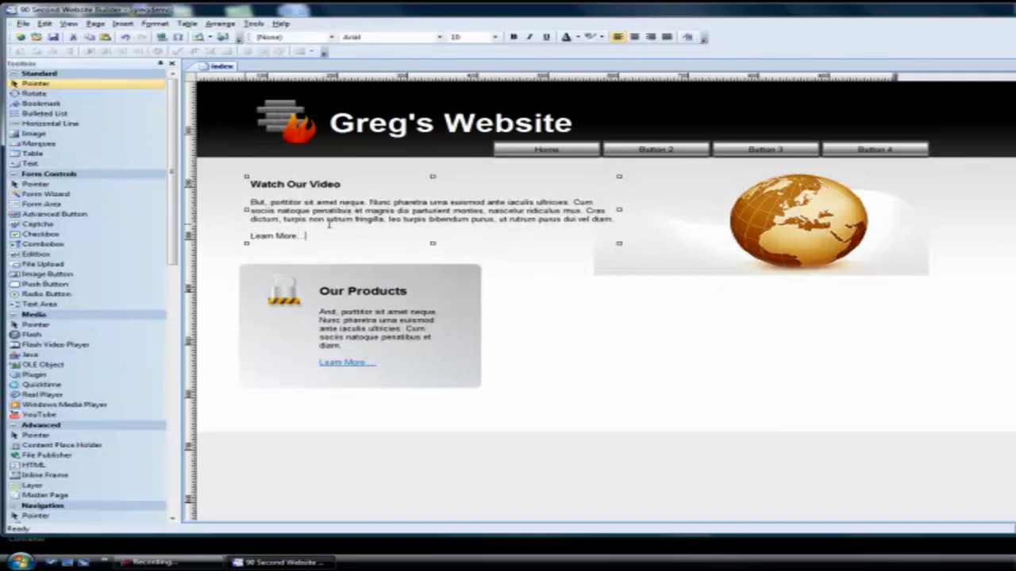
{"action": "left_click_drag", "start_coordinate": [427, 212], "coordinate": [465, 220]}
{"action": "right_click", "coordinate": [465, 216]}
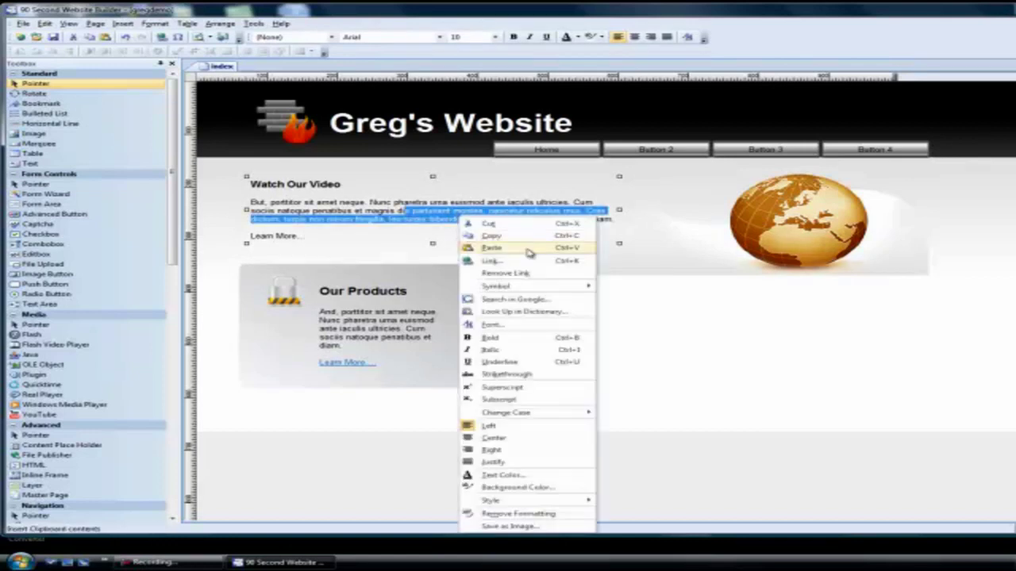
{"action": "left_click", "coordinate": [474, 250]}
Bring the "Watch Our Video" text block in front of the globe image.
{"action": "mouse_move", "coordinate": [406, 204]}
{"action": "left_mouse_down"}
{"action": "mouse_move", "coordinate": [626, 204]}
{"action": "mouse_move", "coordinate": [386, 199]}
{"action": "mouse_move", "coordinate": [413, 203]}
{"action": "mouse_move", "coordinate": [407, 211]}
{"action": "left_mouse_up"}
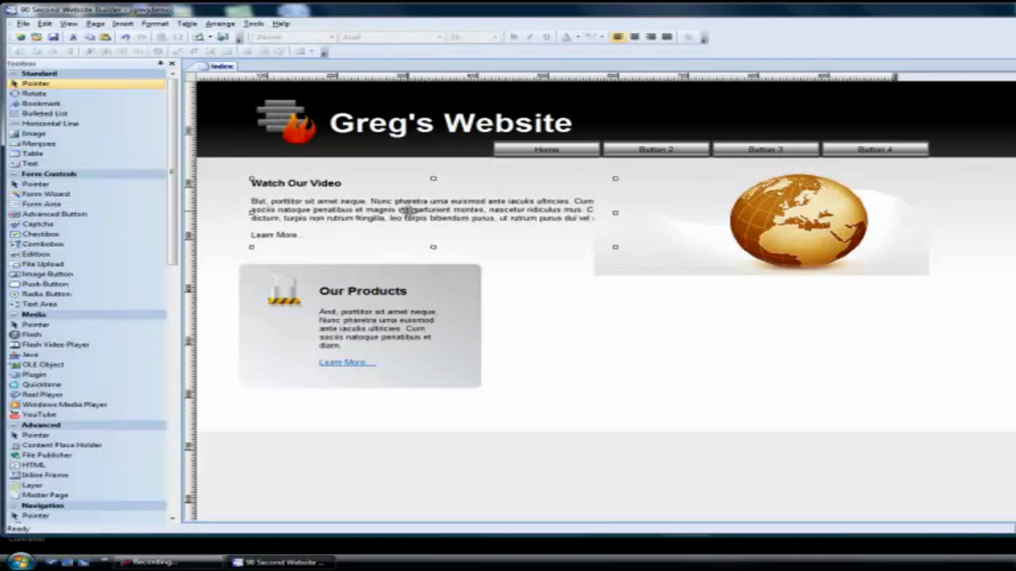
{"action": "left_click", "coordinate": [221, 24]}
{"action": "mouse_move", "coordinate": [262, 87]}
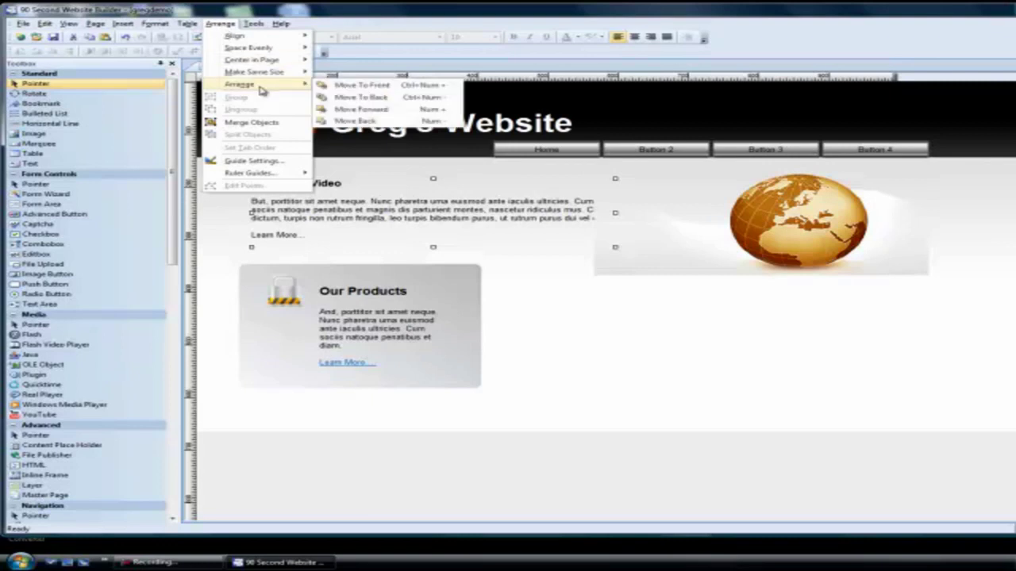
{"action": "left_click", "coordinate": [362, 85]}
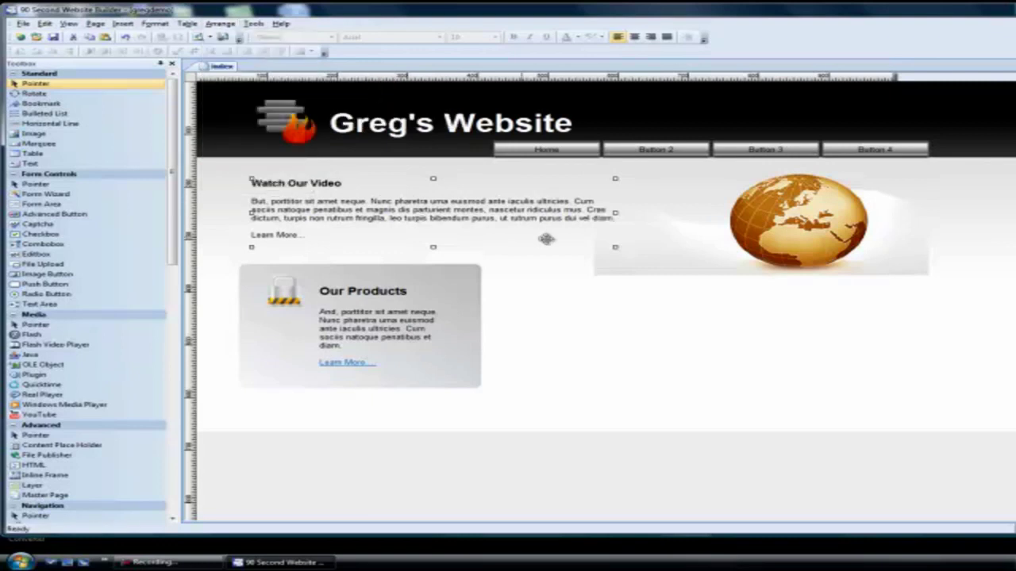
Move the "Watch Our Video" text block slightly right and the globe image slightly left.
{"action": "left_click_drag", "start_coordinate": [457, 210], "coordinate": [480, 211]}
{"action": "mouse_move", "coordinate": [781, 234]}
{"action": "left_mouse_down"}
{"action": "mouse_move", "coordinate": [676, 230]}
{"action": "mouse_move", "coordinate": [773, 228]}
{"action": "mouse_move", "coordinate": [763, 228]}
{"action": "left_mouse_up"}
{"action": "left_click", "coordinate": [582, 231]}
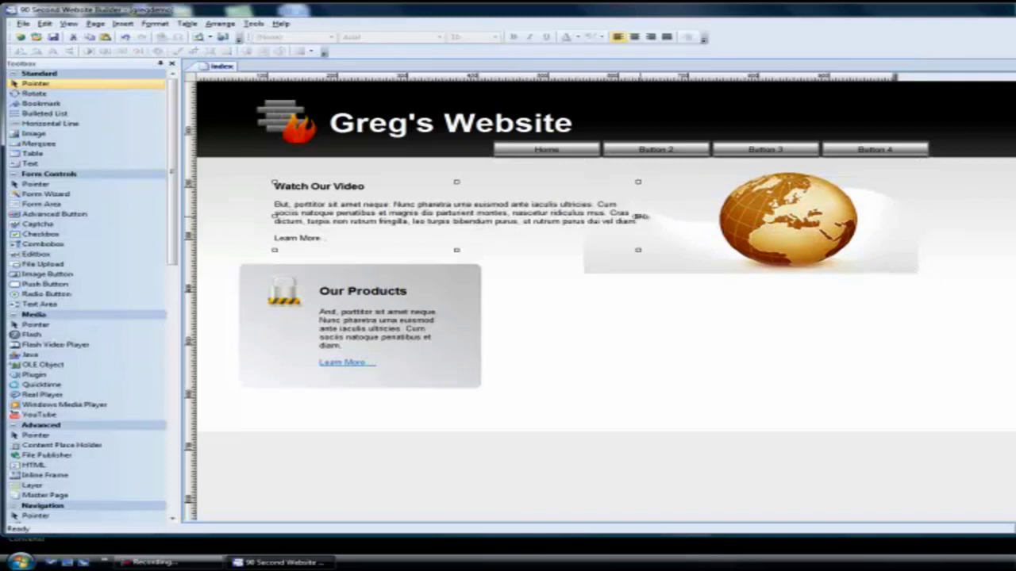
Widen the "Watch Our Video" text block toward the globe and nudge it slightly left.
{"action": "left_click_drag", "start_coordinate": [640, 216], "coordinate": [671, 216]}
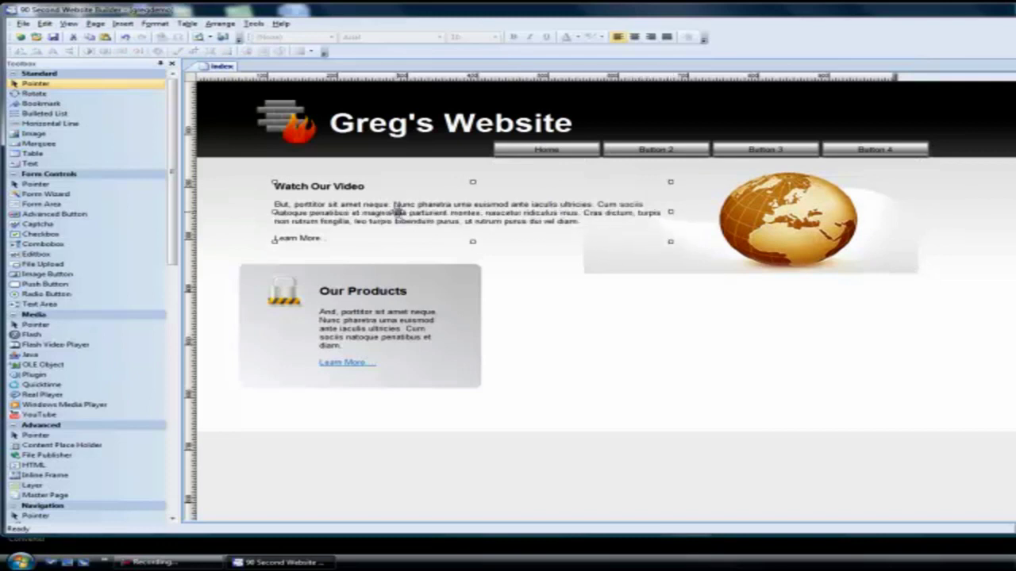
{"action": "left_click_drag", "start_coordinate": [399, 213], "coordinate": [389, 213]}
{"action": "left_click", "coordinate": [543, 324]}
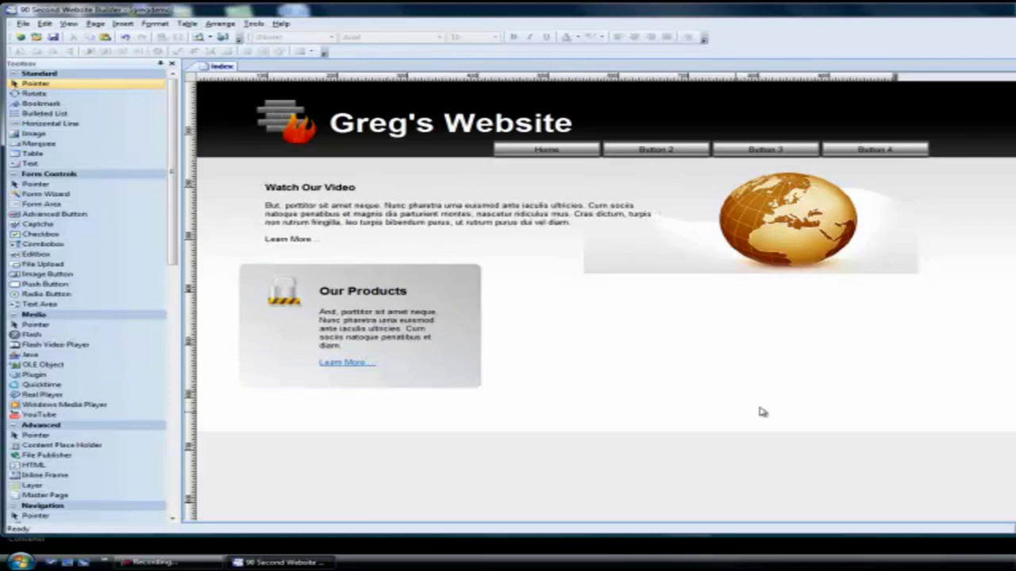
Move the gray box with its padlock, Our Products heading and paragraph together slightly down, keeping it above the footer band.
{"action": "left_click_drag", "start_coordinate": [226, 256], "coordinate": [526, 415]}
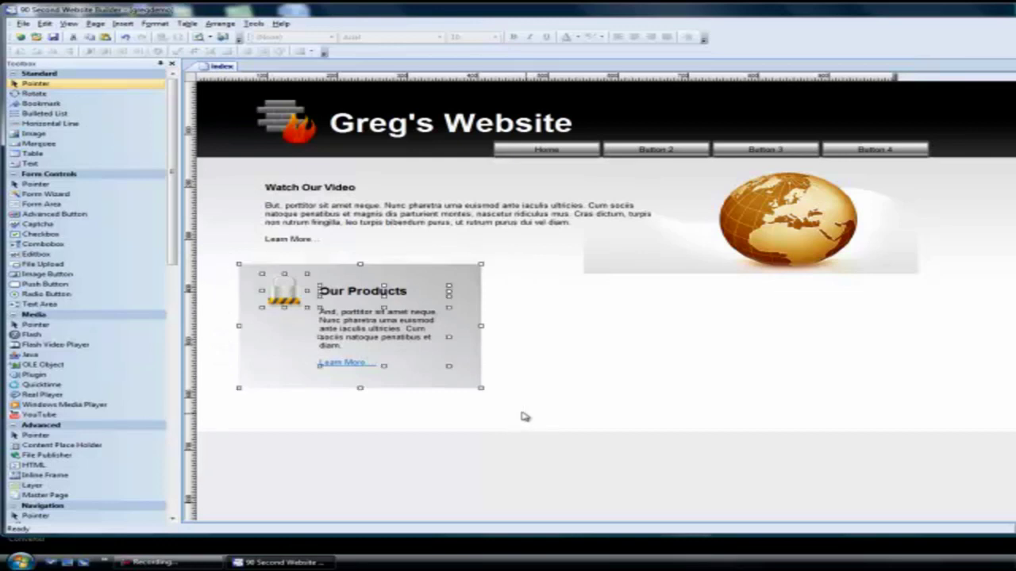
{"action": "left_click_drag", "start_coordinate": [384, 335], "coordinate": [383, 349]}
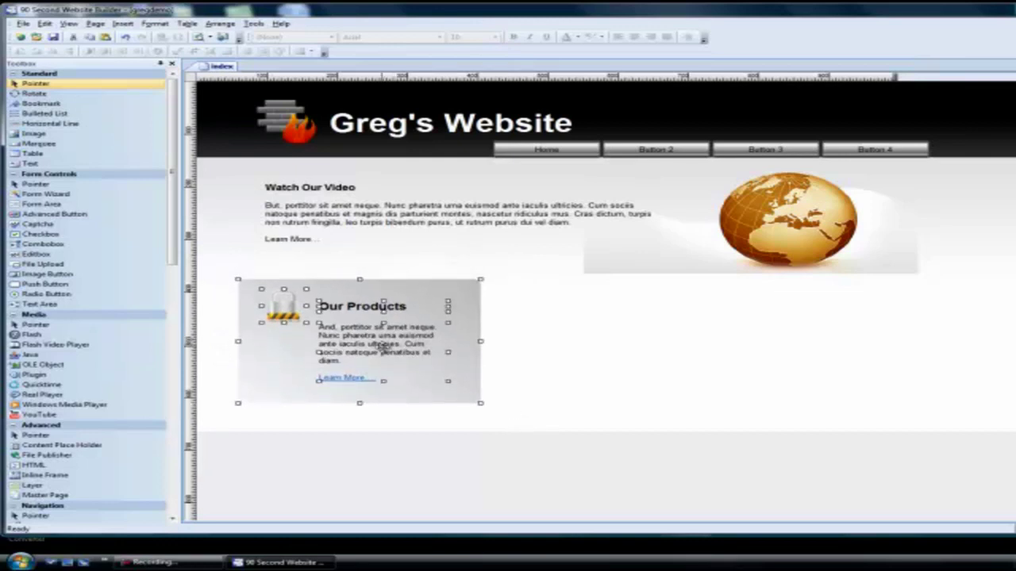
Insert the image 30dpf_cover_257x261 and position it below the globe, above the footer band.
{"action": "left_click", "coordinate": [546, 350]}
{"action": "left_click", "coordinate": [34, 133]}
{"action": "left_click_drag", "start_coordinate": [570, 301], "coordinate": [651, 371]}
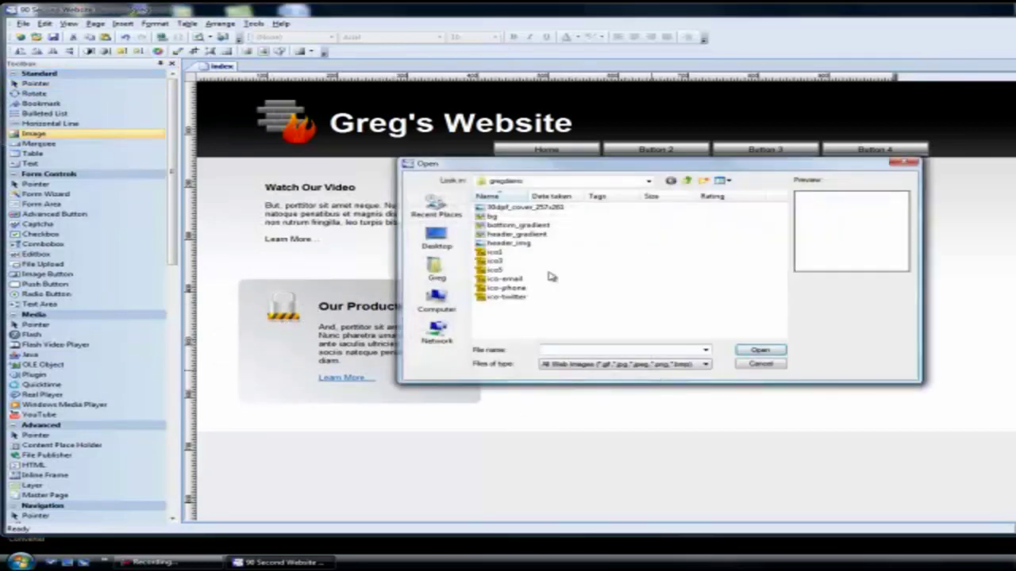
{"action": "left_click", "coordinate": [487, 207]}
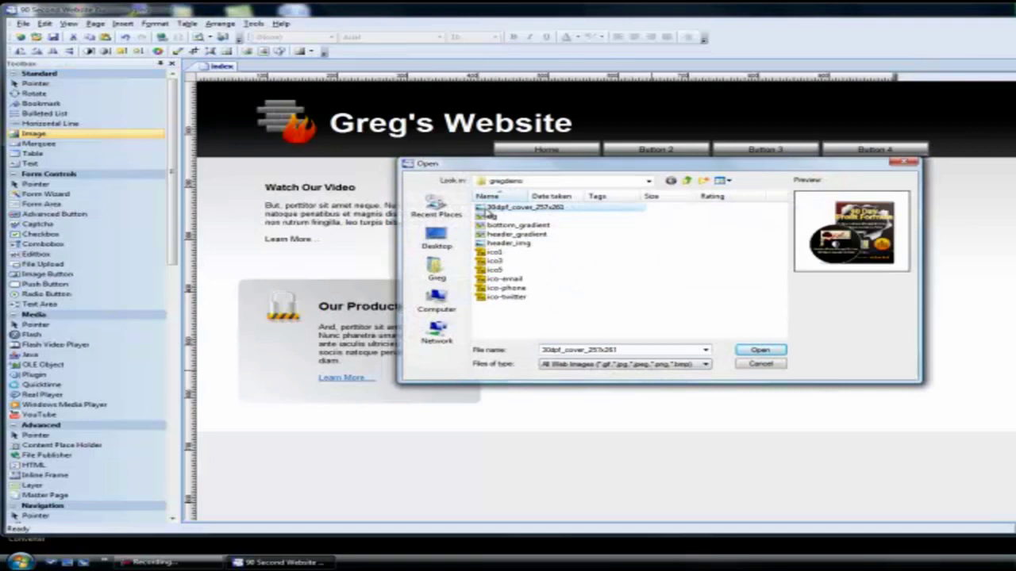
{"action": "left_click", "coordinate": [756, 352]}
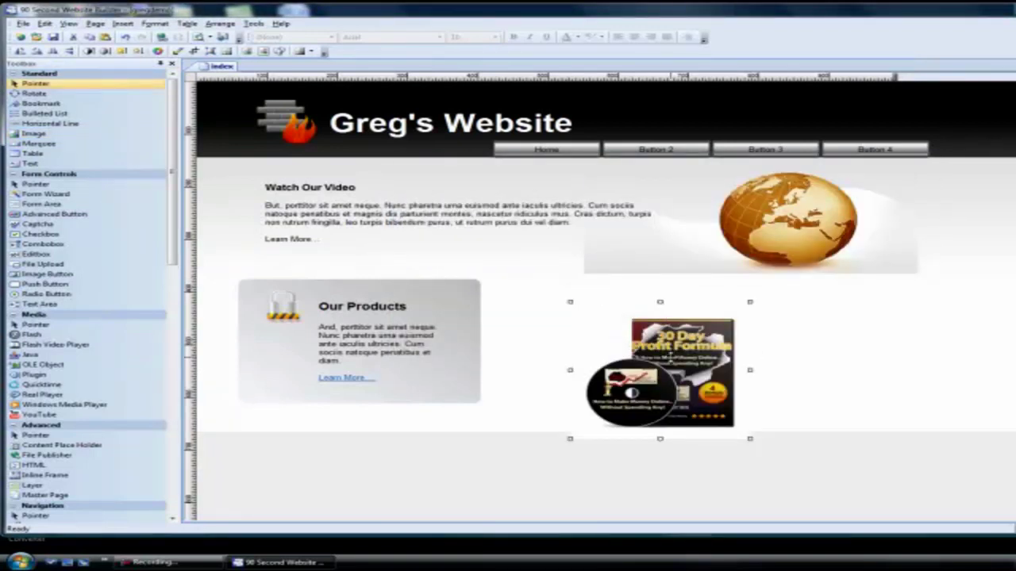
{"action": "left_click_drag", "start_coordinate": [669, 359], "coordinate": [853, 340]}
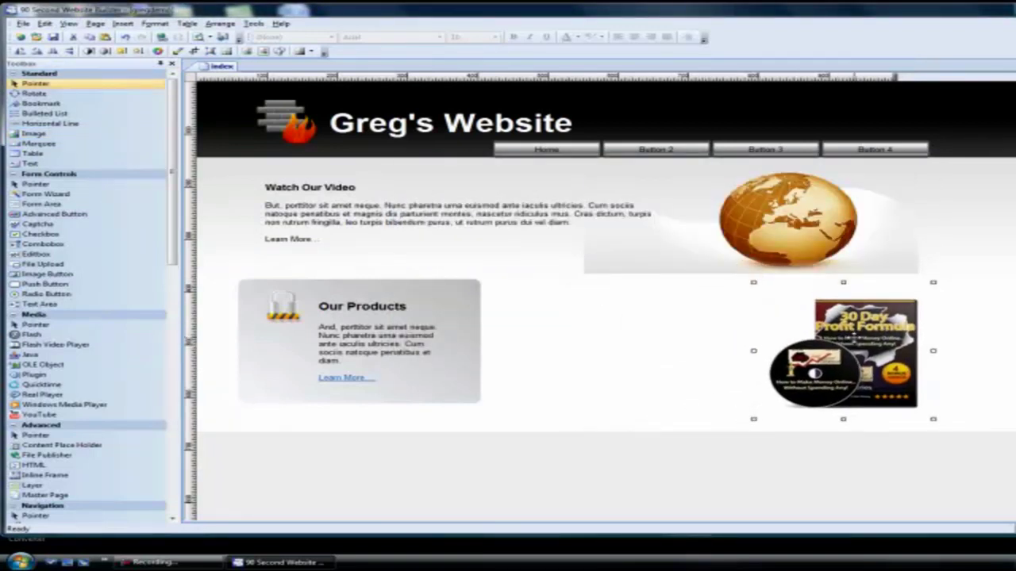
Place the "30 Day Profit Formula" text block between the gray Our Products box and the product cover image.
{"action": "left_click", "coordinate": [965, 349]}
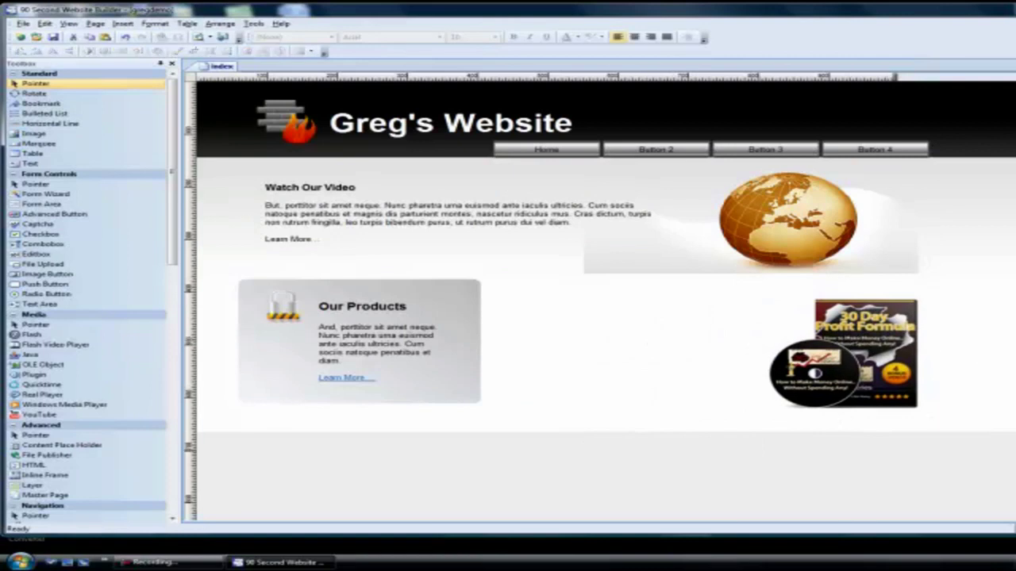
{"action": "key", "text": "ctrl+v"}
{"action": "left_click_drag", "start_coordinate": [862, 435], "coordinate": [643, 310]}
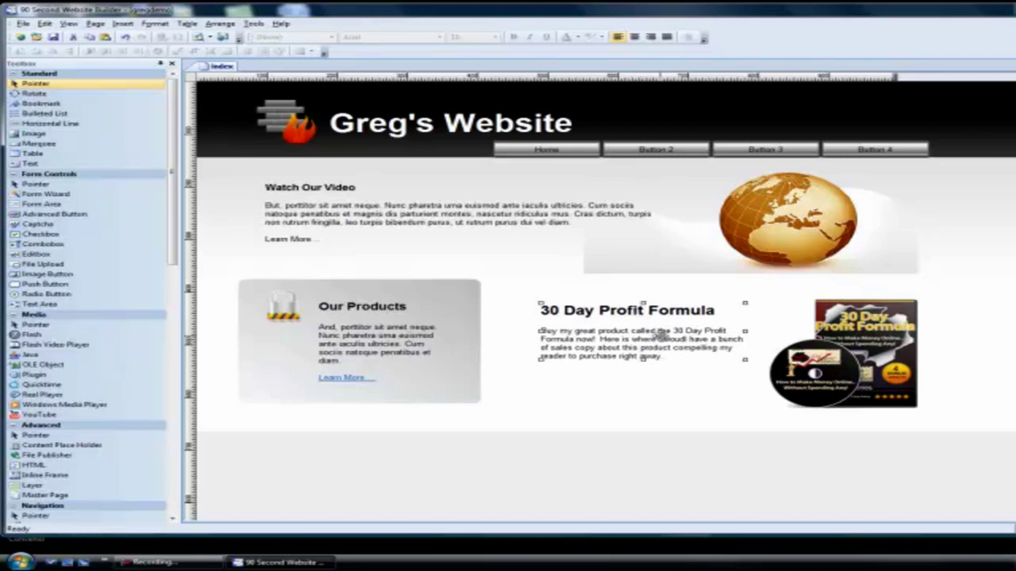
{"action": "left_click", "coordinate": [669, 390]}
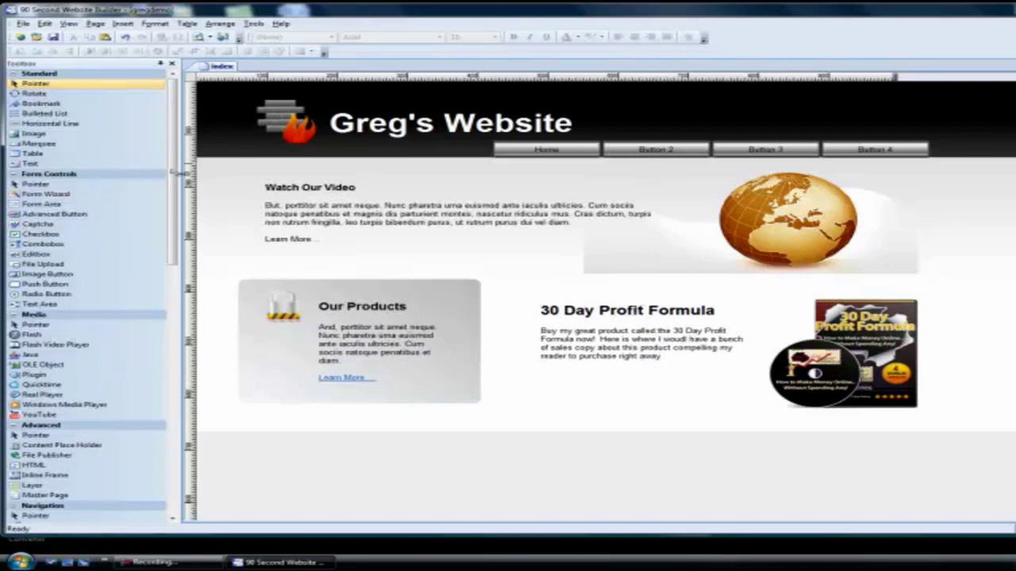
Add a PayPal Buy Now button below the 30 Day Profit Formula paragraph.
{"action": "left_click_drag", "start_coordinate": [172, 170], "coordinate": [167, 392]}
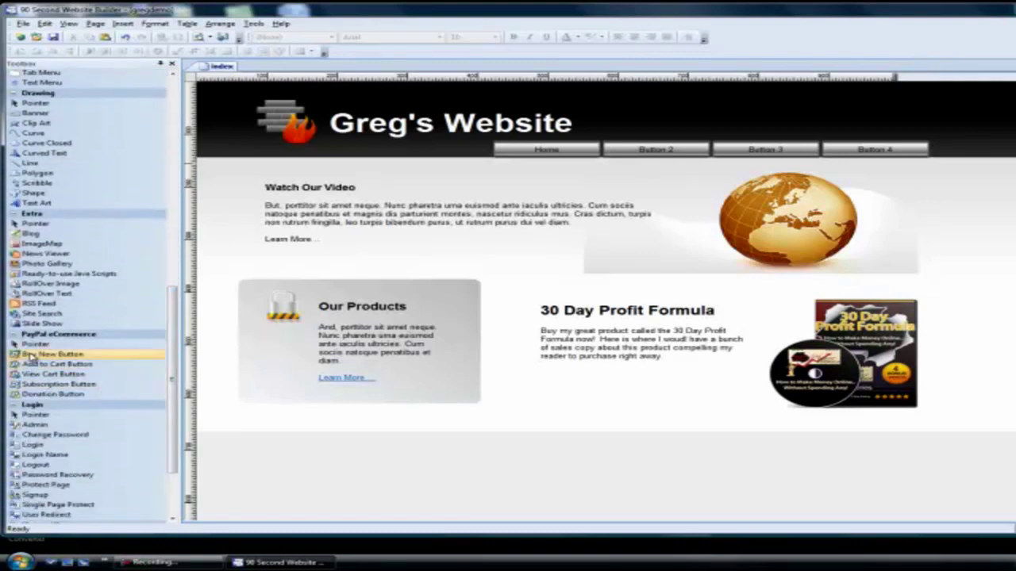
{"action": "left_click", "coordinate": [30, 357]}
{"action": "left_click", "coordinate": [571, 374]}
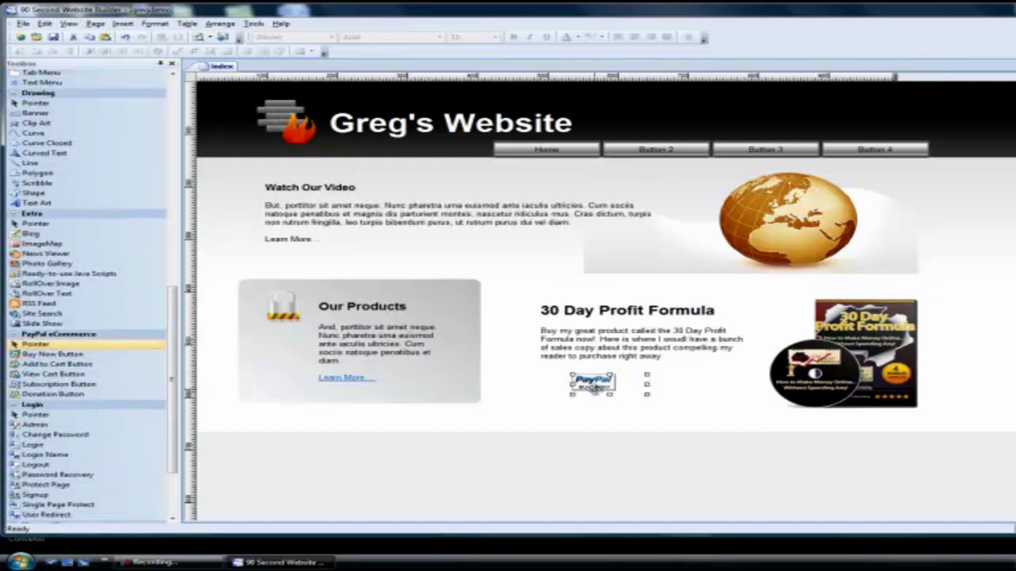
Change the Buy Now button's image to the orange "PayPal Click here to buy" design and move the button slightly right.
{"action": "double_click", "coordinate": [601, 385]}
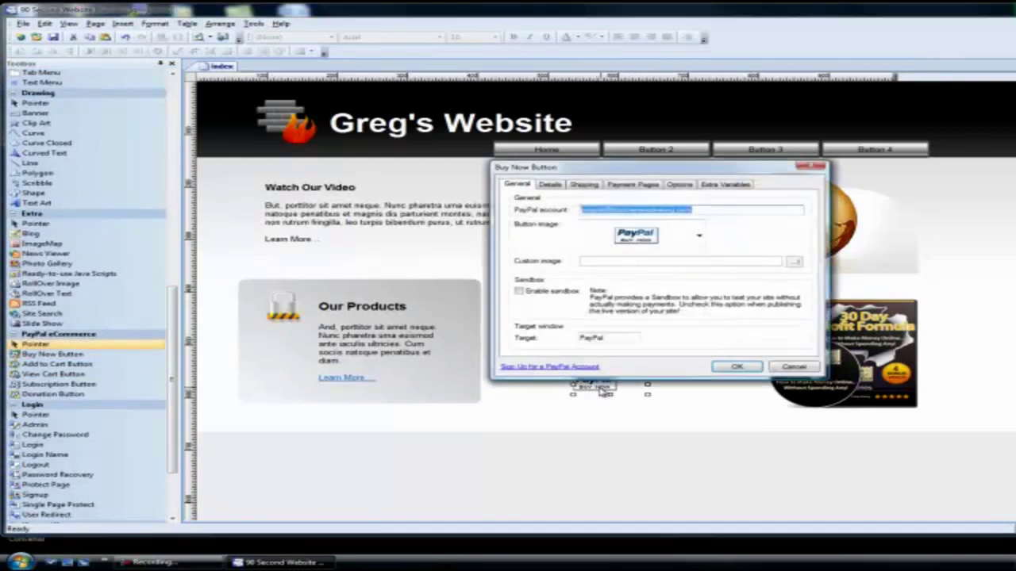
{"action": "left_click", "coordinate": [699, 236]}
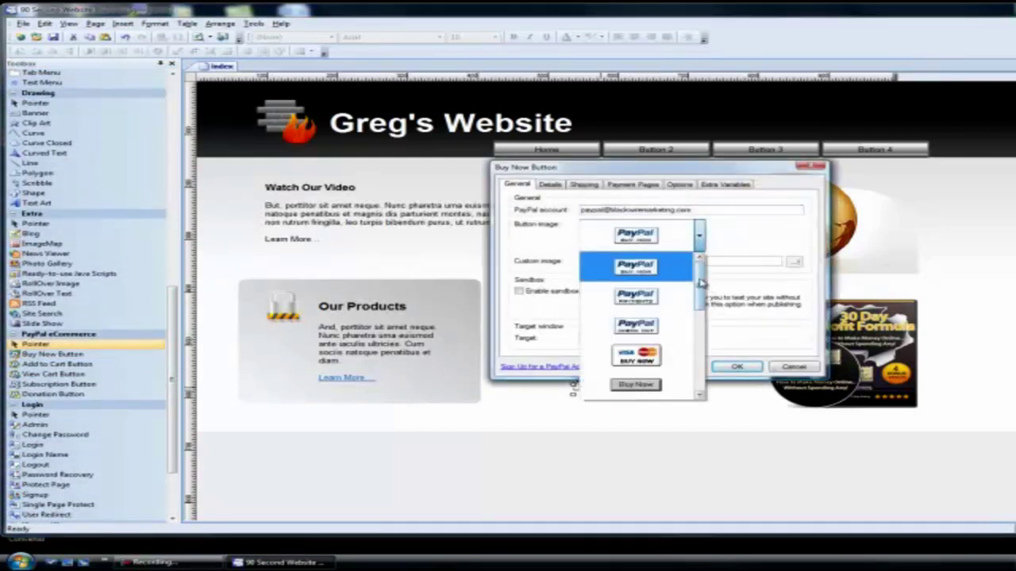
{"action": "scroll", "coordinate": [701, 284], "scroll_direction": "down", "scroll_amount": 5}
{"action": "left_click", "coordinate": [638, 300]}
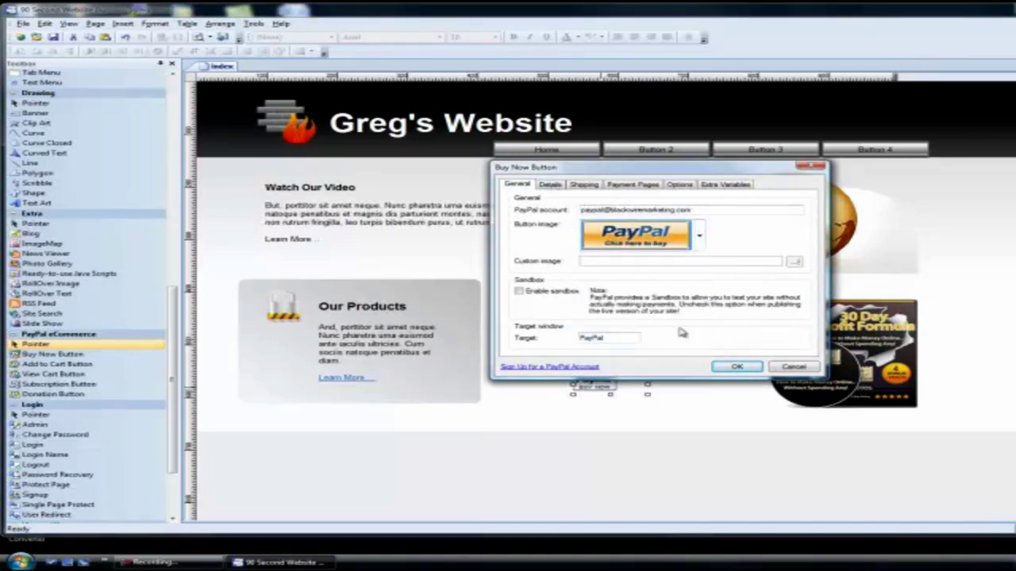
{"action": "left_click", "coordinate": [738, 369]}
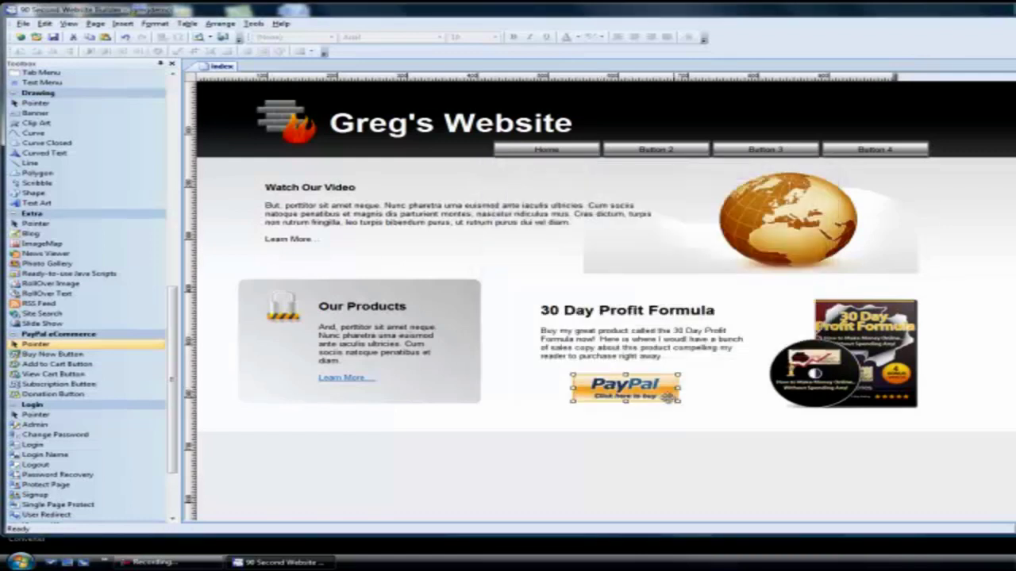
{"action": "left_click_drag", "start_coordinate": [635, 397], "coordinate": [656, 395]}
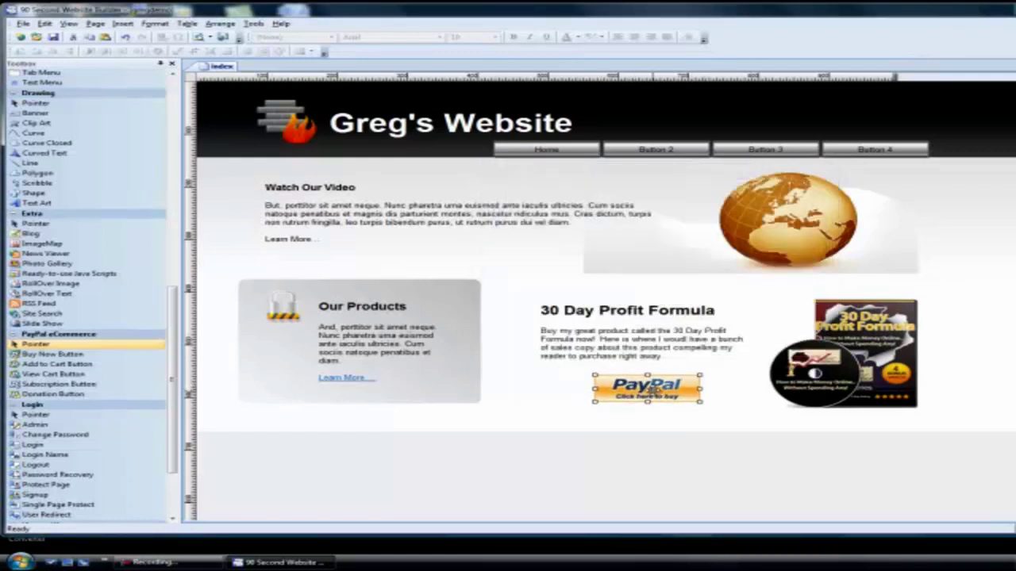
Place the Contact Us text block in the footer band below the Our Products box.
{"action": "left_click", "coordinate": [718, 405]}
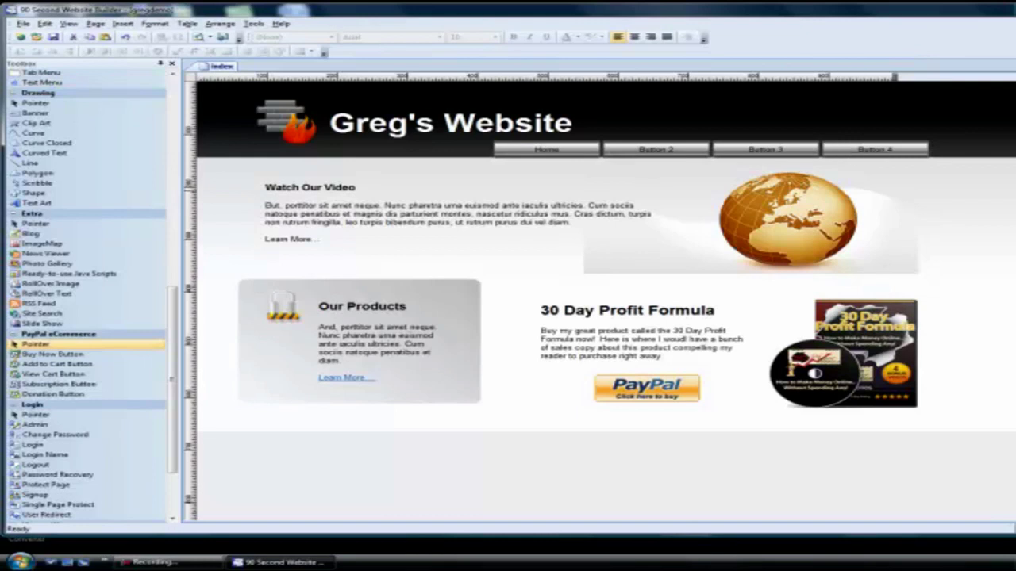
{"action": "left_click_drag", "start_coordinate": [1012, 341], "coordinate": [310, 449]}
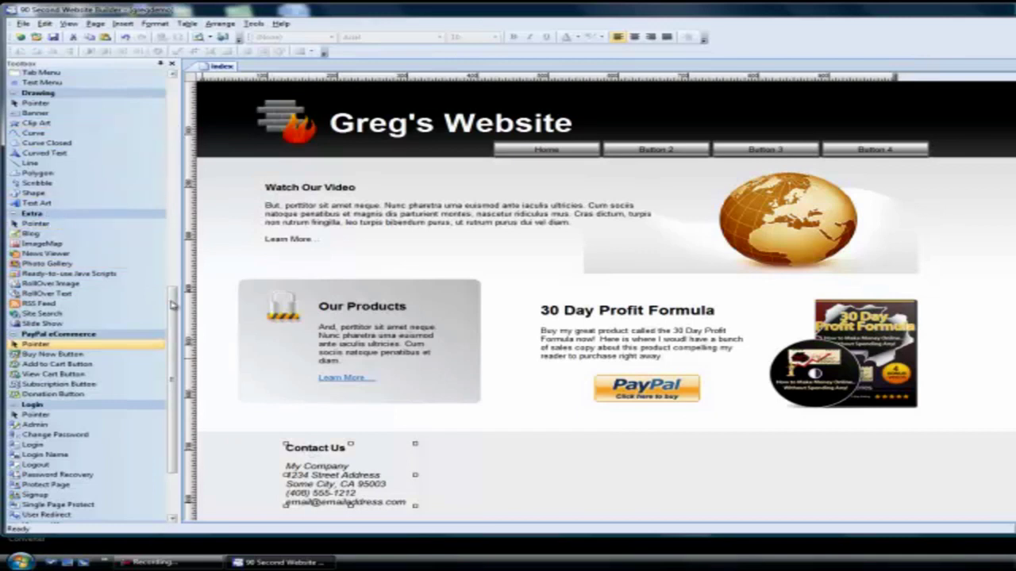
{"action": "left_click_drag", "start_coordinate": [173, 306], "coordinate": [174, 85]}
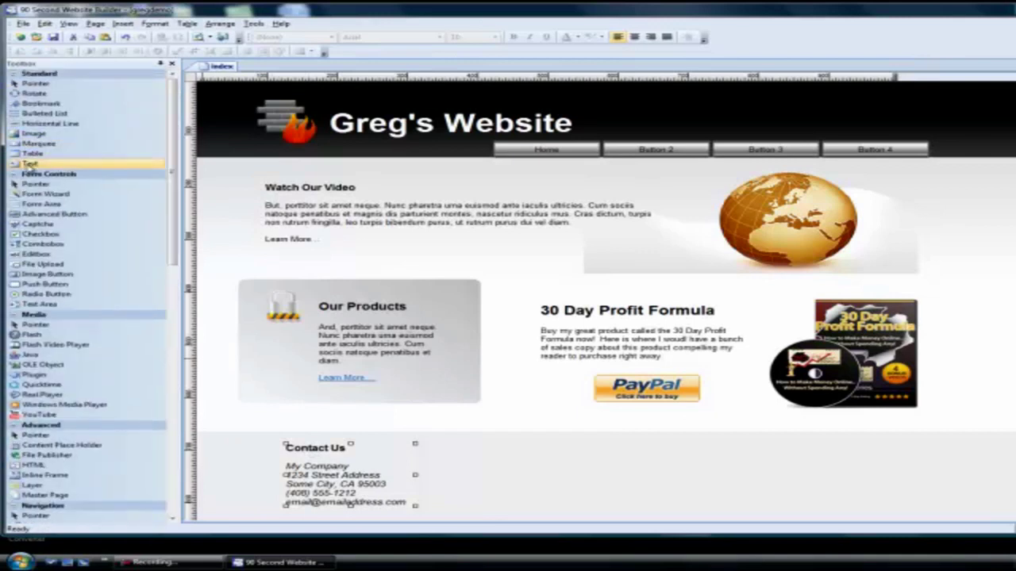
{"action": "left_click", "coordinate": [31, 164]}
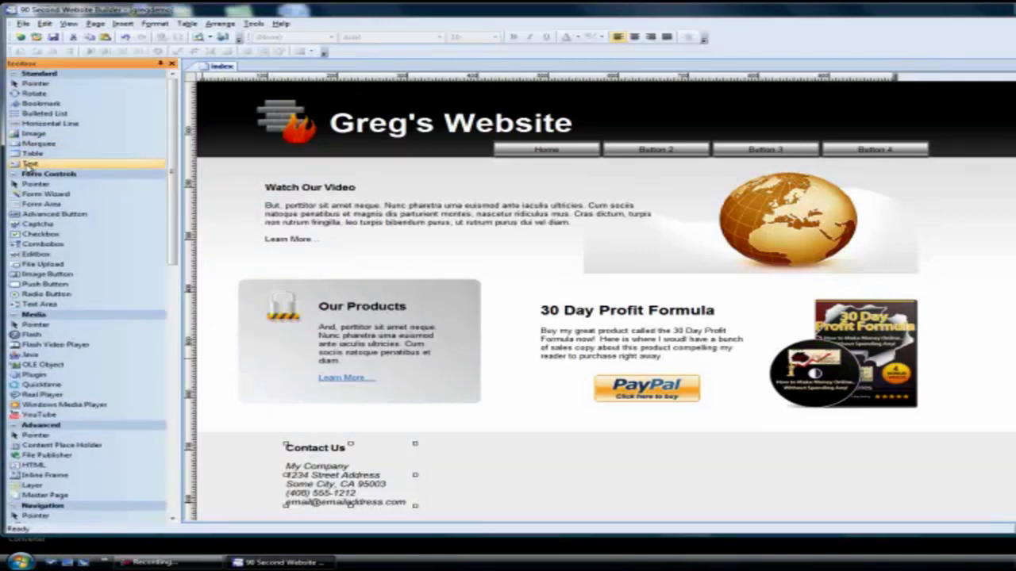
{"action": "mouse_move", "coordinate": [512, 435]}
{"action": "left_mouse_down"}
{"action": "mouse_move", "coordinate": [560, 464]}
{"action": "mouse_move", "coordinate": [516, 441]}
{"action": "left_mouse_up"}
{"action": "left_click", "coordinate": [529, 441]}
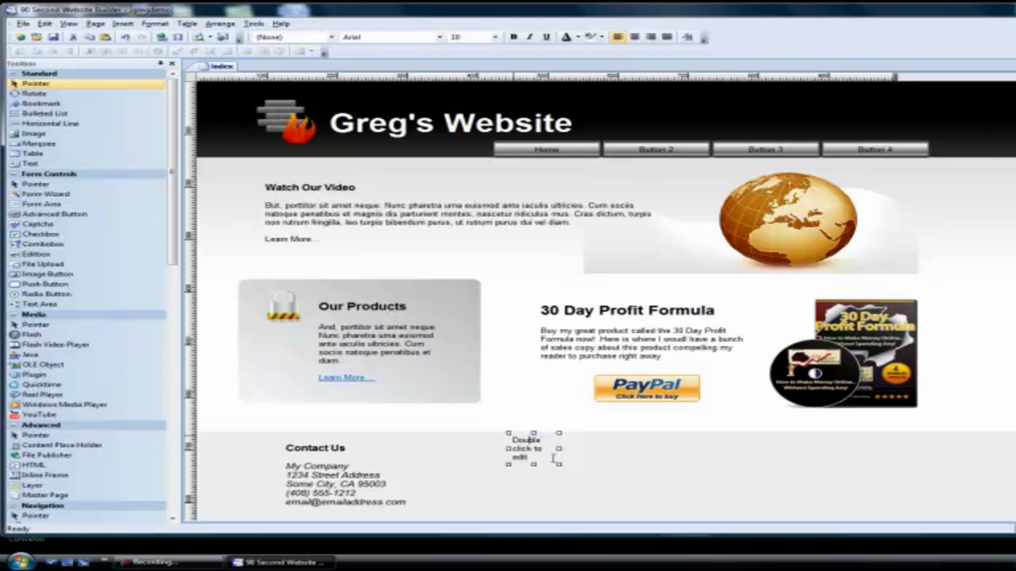
{"action": "left_click", "coordinate": [329, 467]}
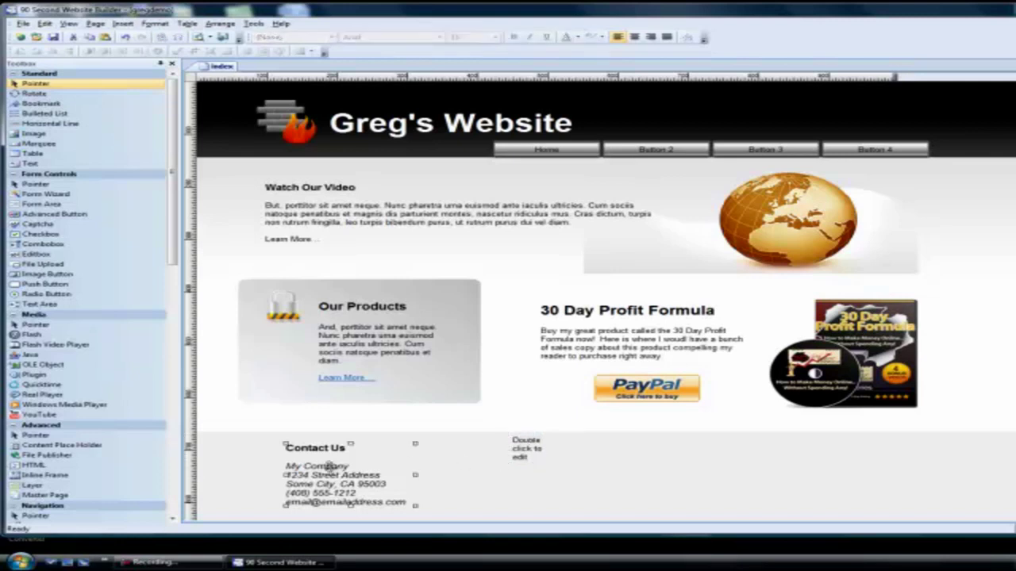
{"action": "left_click", "coordinate": [524, 451]}
{"action": "key", "text": "Delete"}
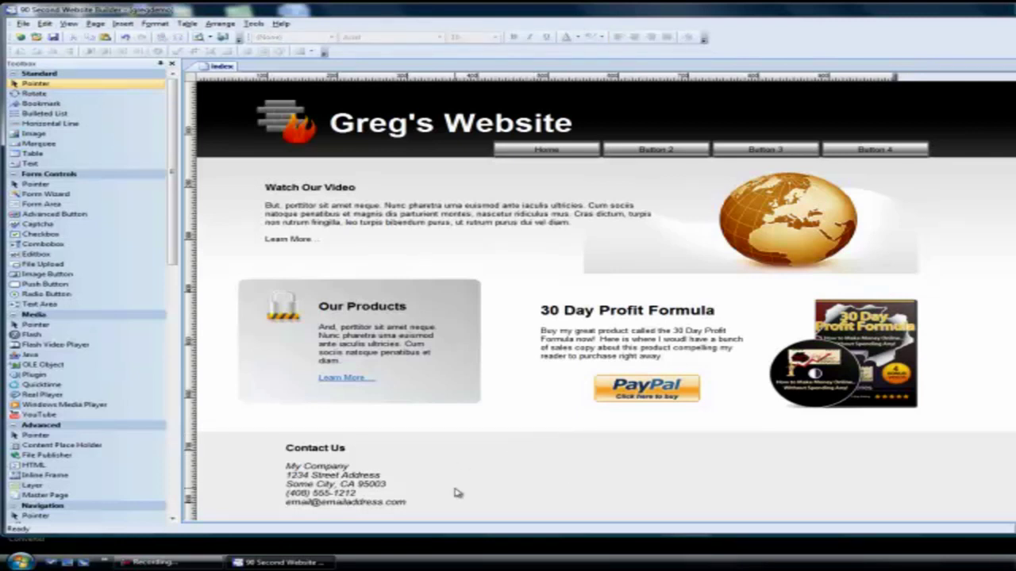
Check the font formatting of the address lines and the heading in the Contact Us text block.
{"action": "double_click", "coordinate": [325, 469]}
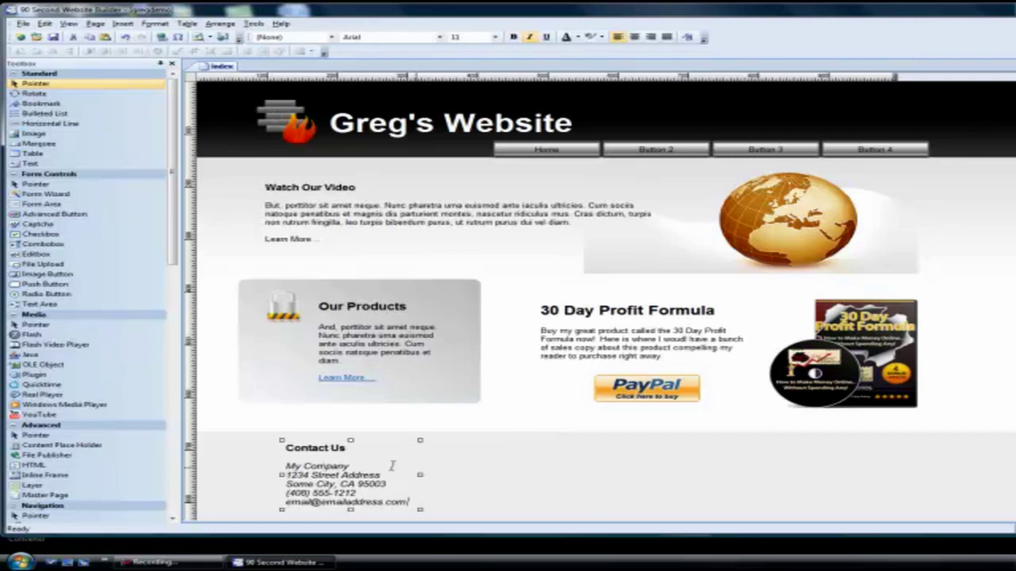
{"action": "left_click_drag", "start_coordinate": [411, 502], "coordinate": [288, 467]}
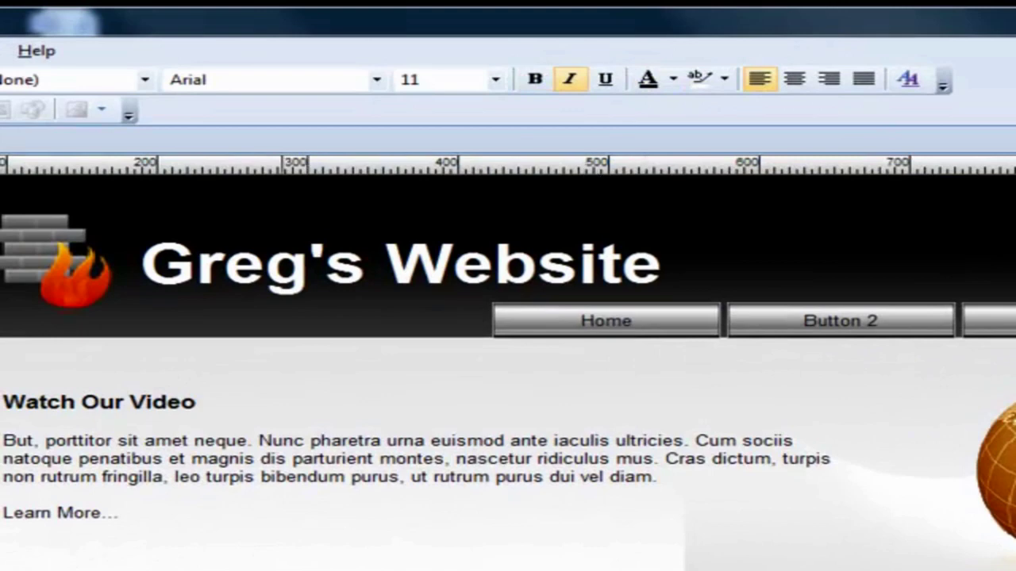
{"action": "left_click", "coordinate": [282, 565]}
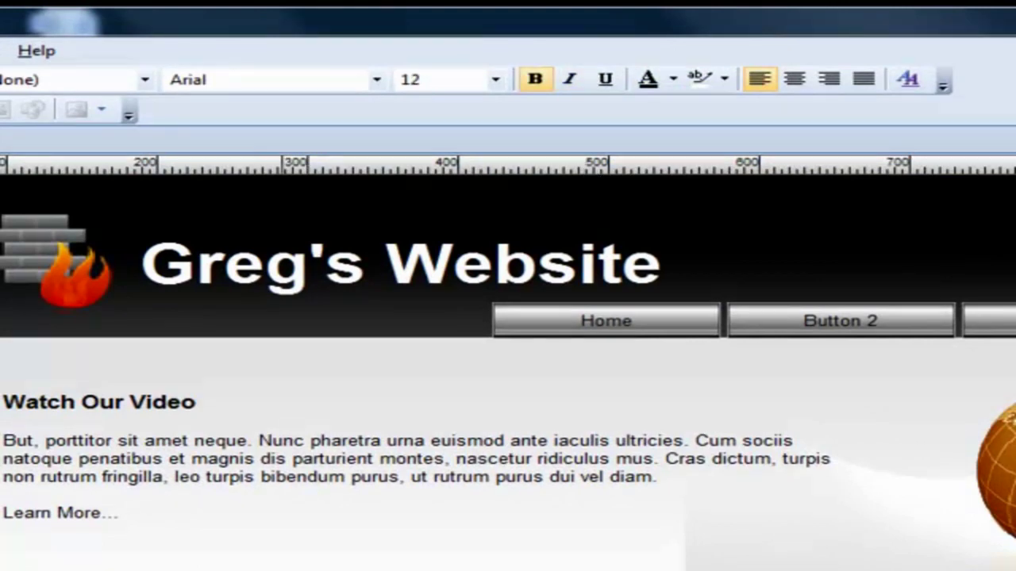
{"action": "left_click", "coordinate": [425, 481]}
Widen the Contact Us text block to the right and move it slightly left in the footer band.
{"action": "left_click", "coordinate": [370, 480]}
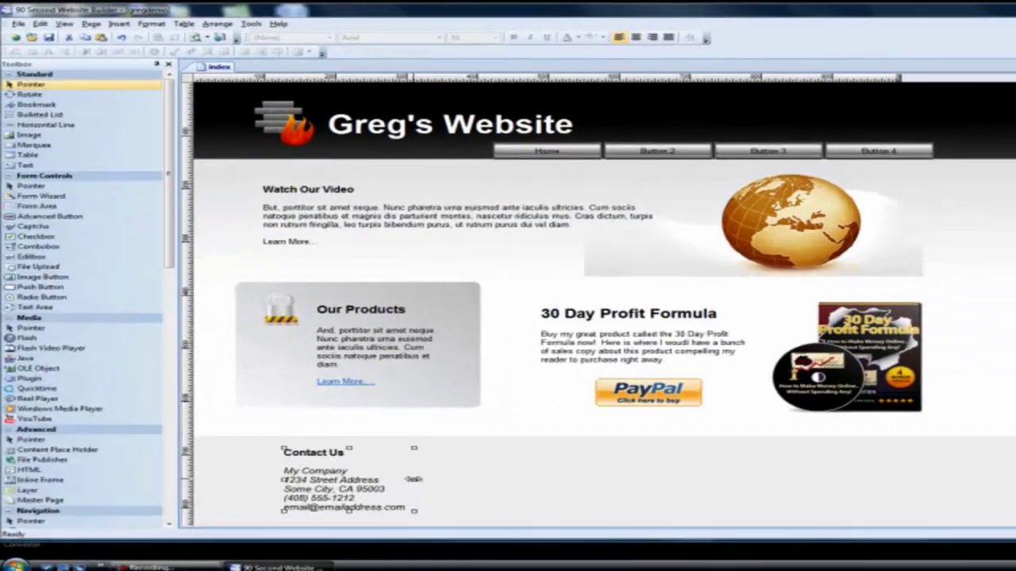
{"action": "left_click_drag", "start_coordinate": [414, 480], "coordinate": [460, 480]}
{"action": "left_click_drag", "start_coordinate": [332, 478], "coordinate": [319, 472]}
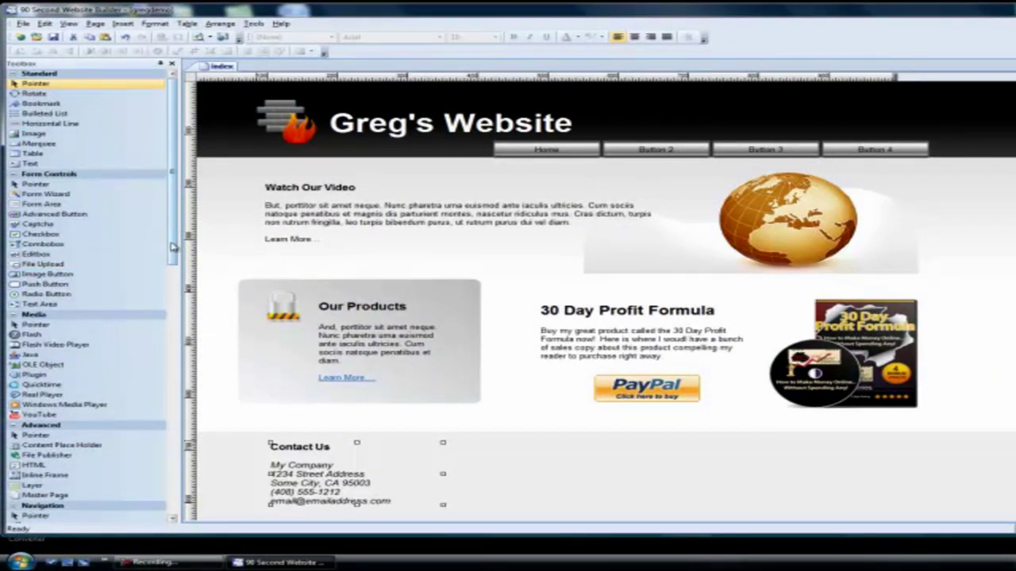
Draw a vertical divider line in the footer band to the right of the Contact Us text block.
{"action": "left_click_drag", "start_coordinate": [173, 247], "coordinate": [182, 389]}
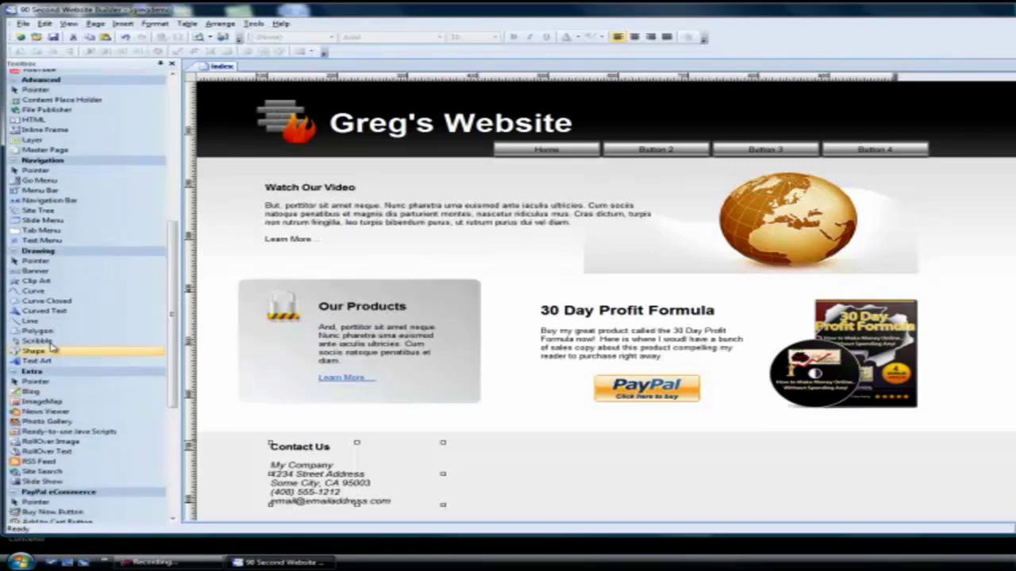
{"action": "left_click", "coordinate": [32, 322]}
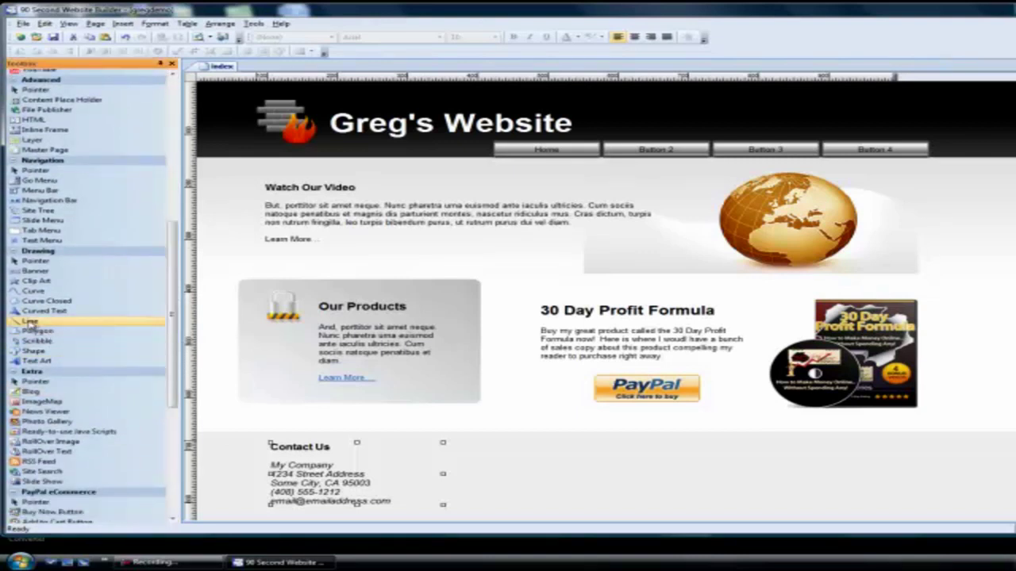
{"action": "left_click", "coordinate": [487, 446]}
{"action": "left_click_drag", "start_coordinate": [490, 505], "coordinate": [489, 510]}
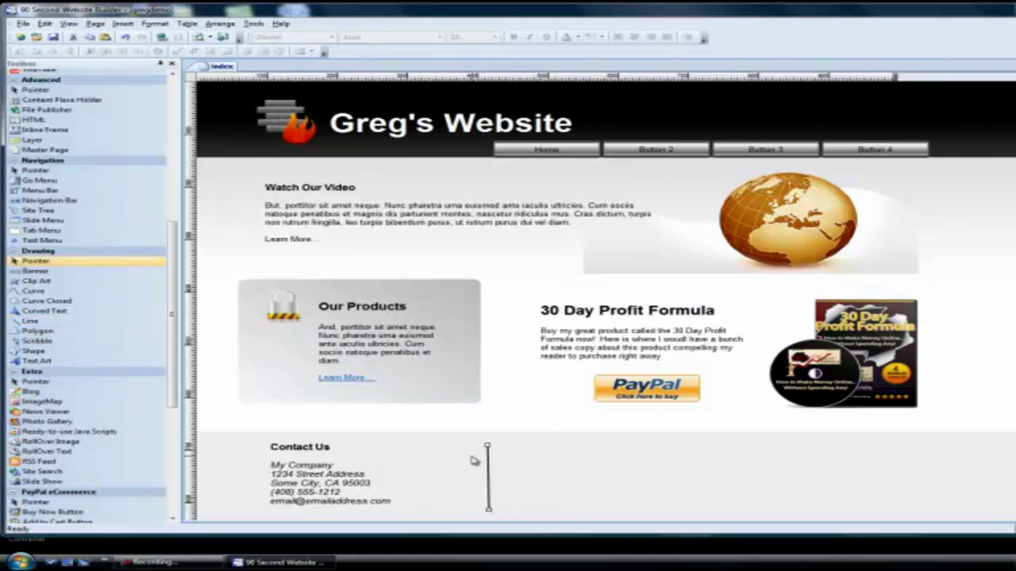
Format the footer divider line as a solid dark gray line with size 4.
{"action": "double_click", "coordinate": [489, 473]}
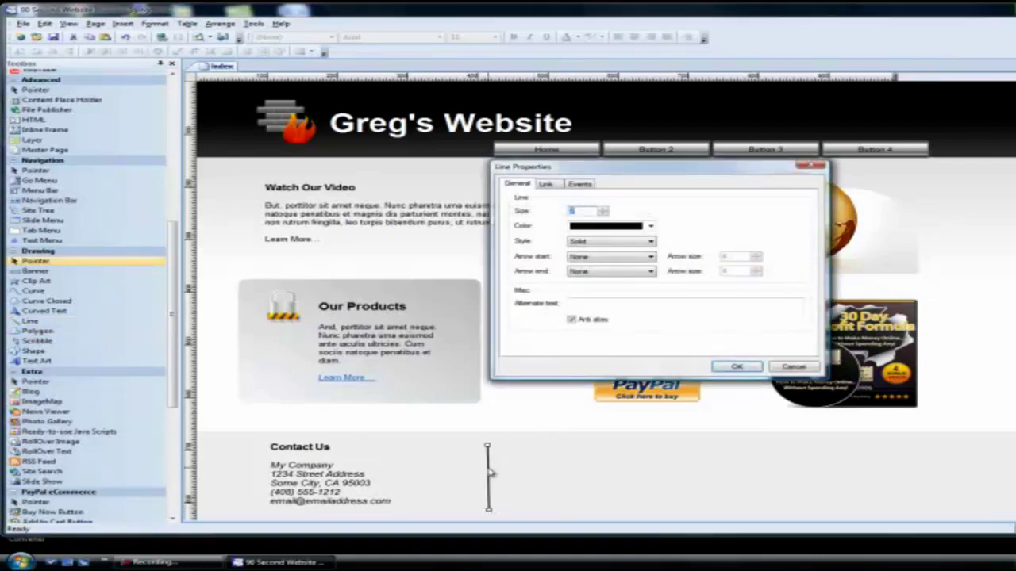
{"action": "left_click", "coordinate": [650, 227]}
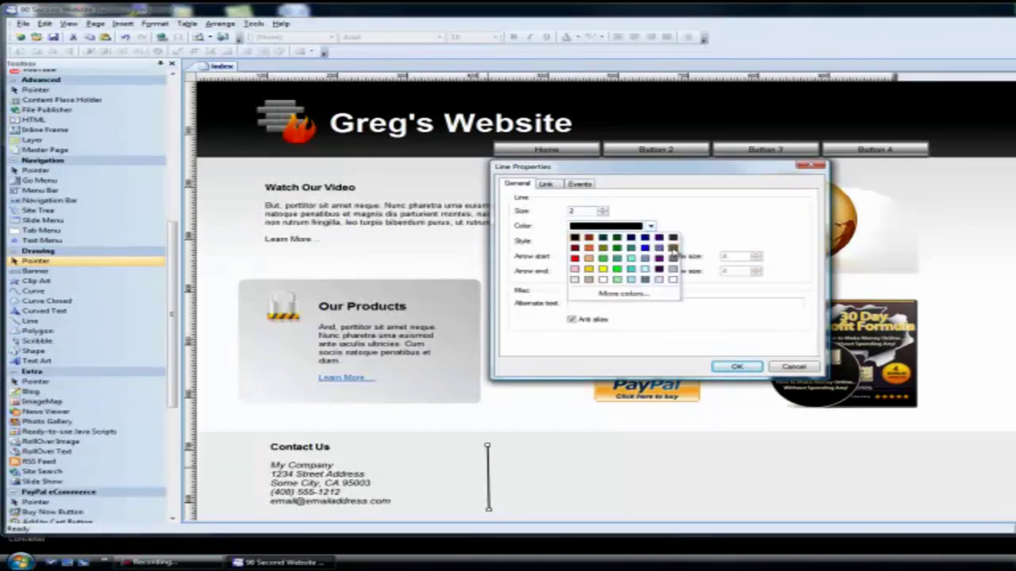
{"action": "left_click", "coordinate": [673, 258]}
{"action": "left_click", "coordinate": [605, 210]}
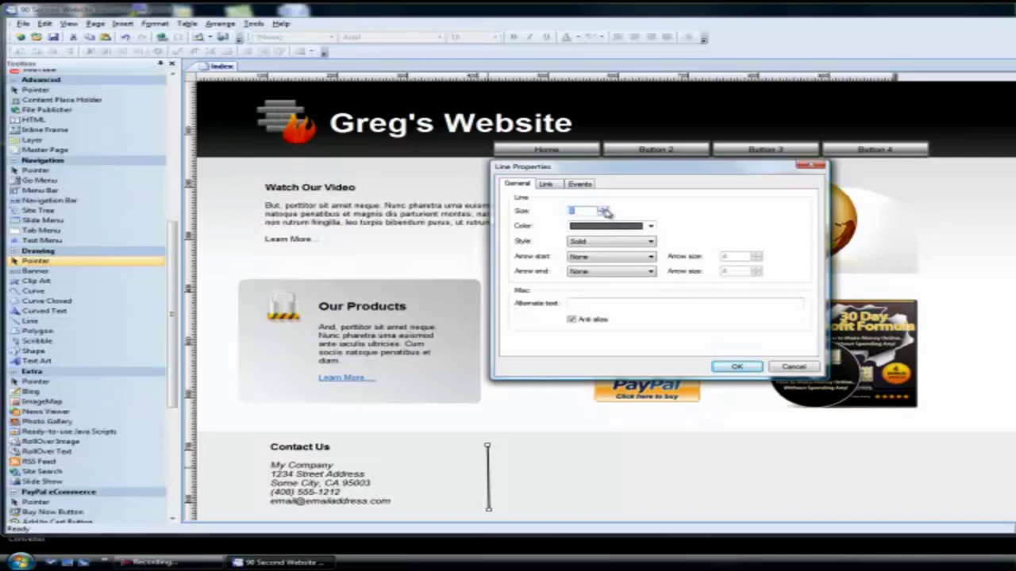
{"action": "left_click", "coordinate": [552, 185]}
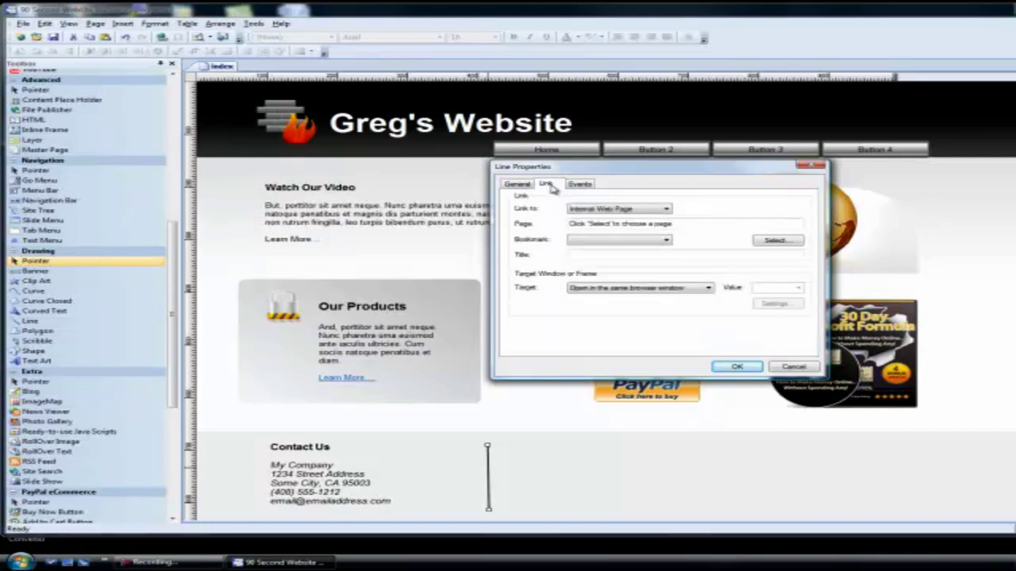
{"action": "left_click", "coordinate": [522, 186]}
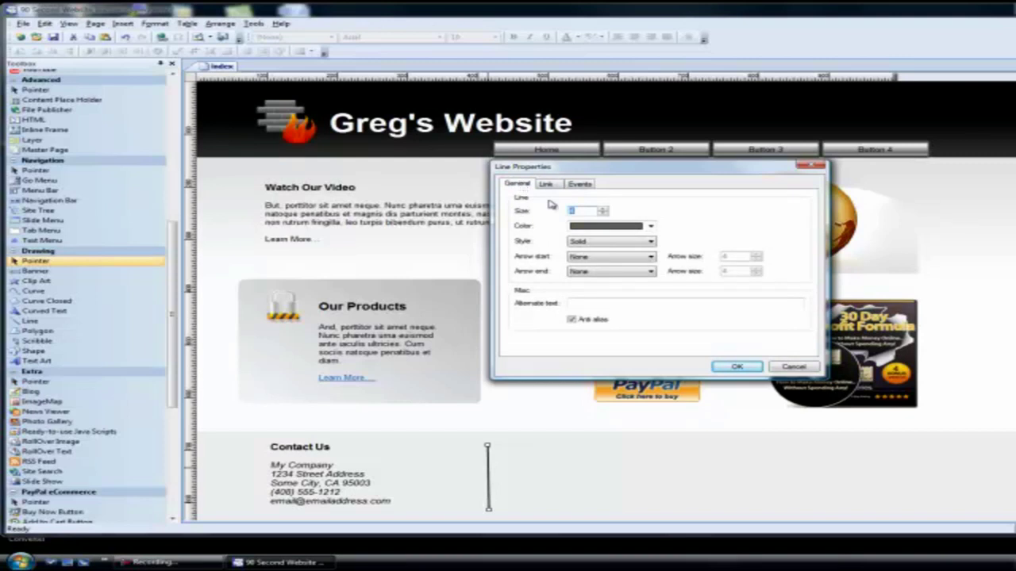
{"action": "left_click", "coordinate": [651, 241]}
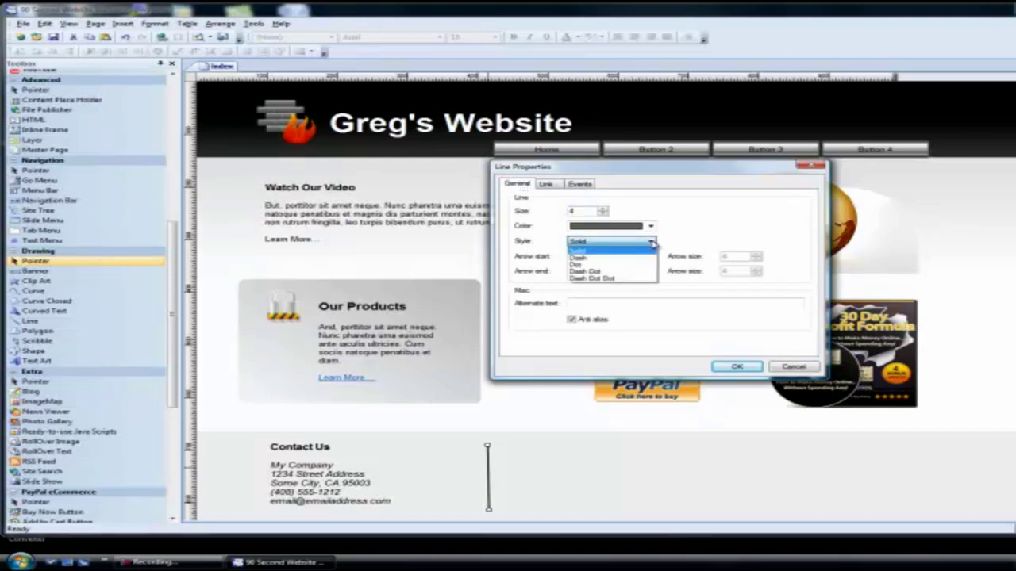
{"action": "left_click", "coordinate": [652, 243]}
{"action": "left_click", "coordinate": [733, 368]}
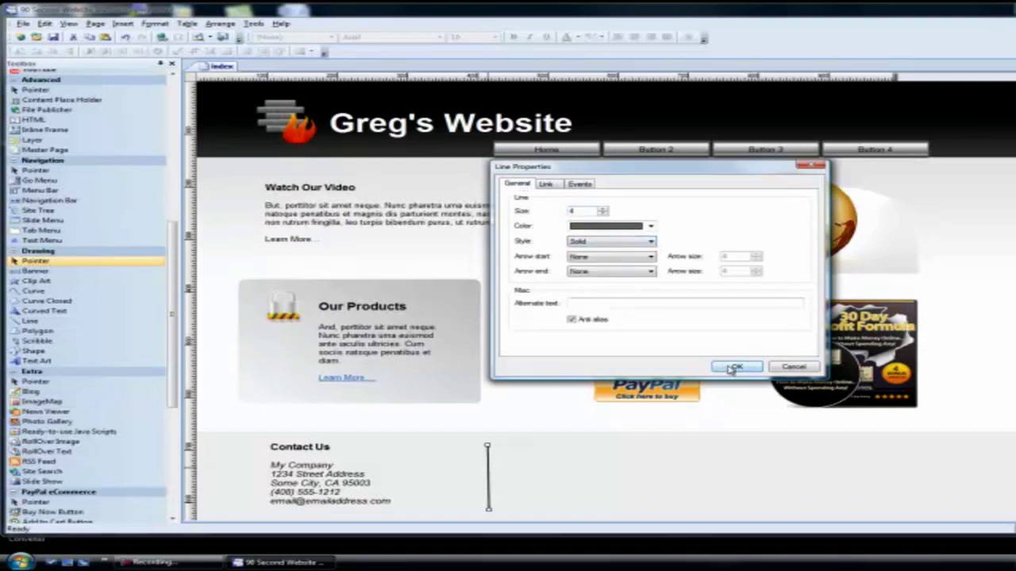
Move the divider closer to the Contact Us text and place a copy of it farther right in the footer band.
{"action": "left_click_drag", "start_coordinate": [487, 472], "coordinate": [423, 472]}
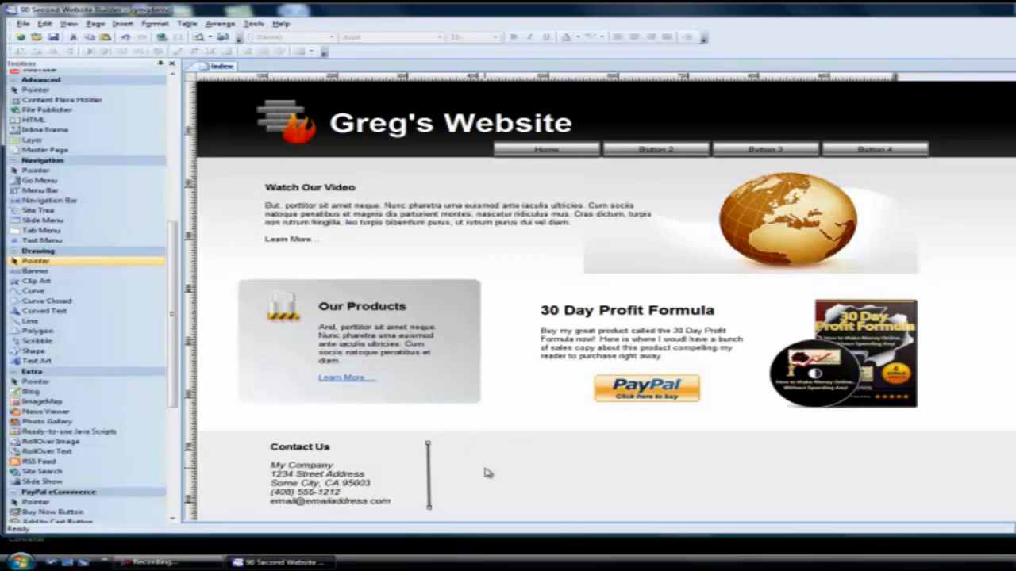
{"action": "key", "text": "ctrl+v"}
{"action": "left_click_drag", "start_coordinate": [486, 488], "coordinate": [719, 464]}
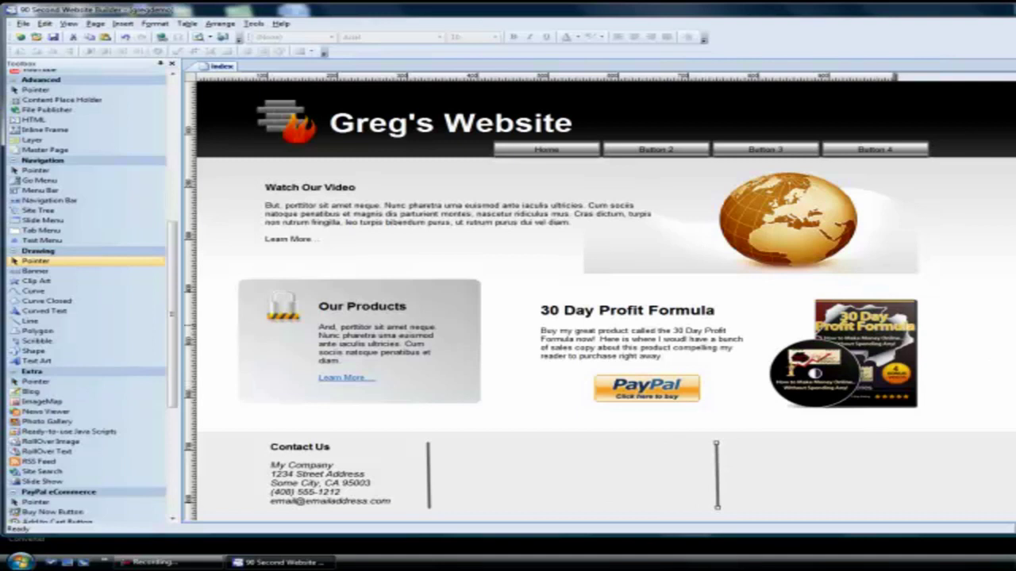
Place the sample text block with the Learn More link between the two footer dividers.
{"action": "left_click", "coordinate": [964, 325]}
{"action": "left_click_drag", "start_coordinate": [1014, 379], "coordinate": [546, 462]}
{"action": "left_click", "coordinate": [765, 463]}
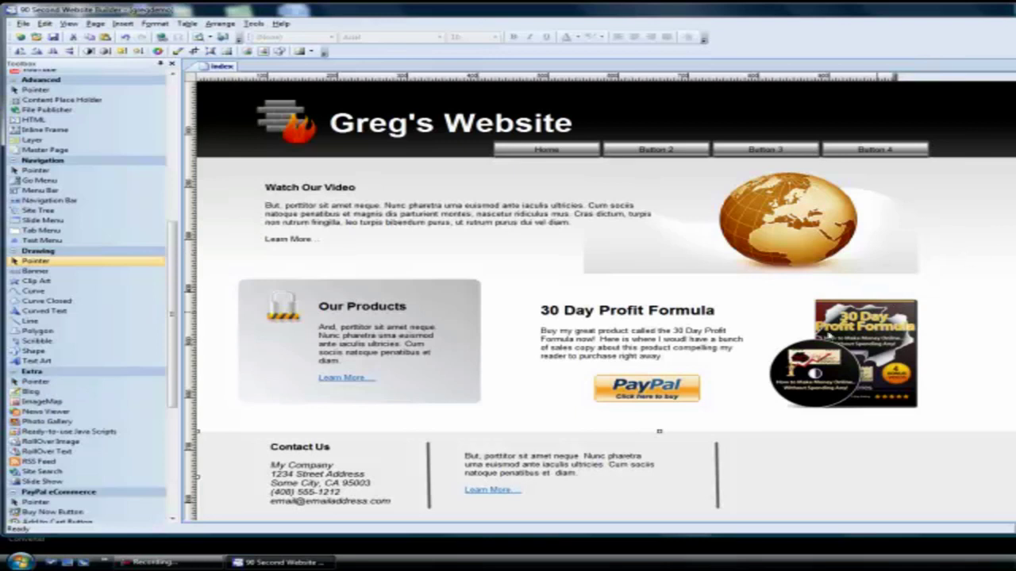
Draw a rectangular shape in the middle of the page and position it across the right edge of the Our Products box.
{"action": "left_click_drag", "start_coordinate": [173, 263], "coordinate": [173, 284]}
{"action": "left_click", "coordinate": [33, 295]}
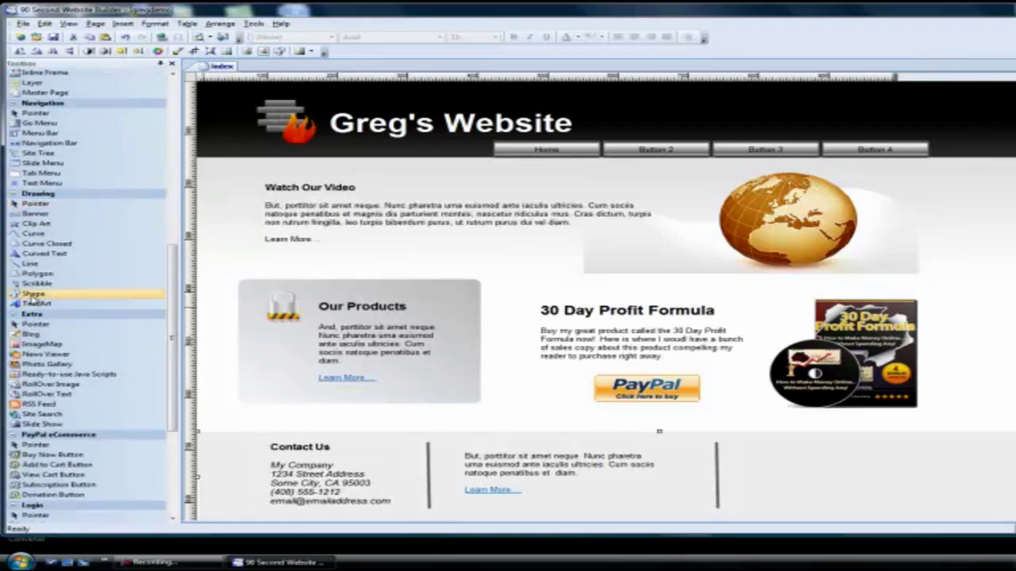
{"action": "left_click_drag", "start_coordinate": [471, 246], "coordinate": [613, 370]}
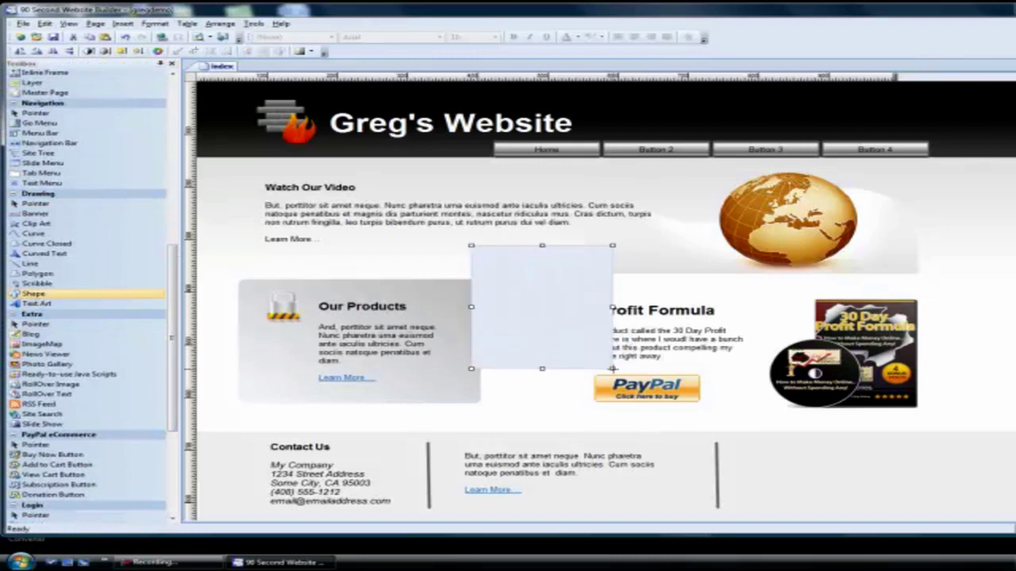
{"action": "left_click_drag", "start_coordinate": [547, 315], "coordinate": [464, 311]}
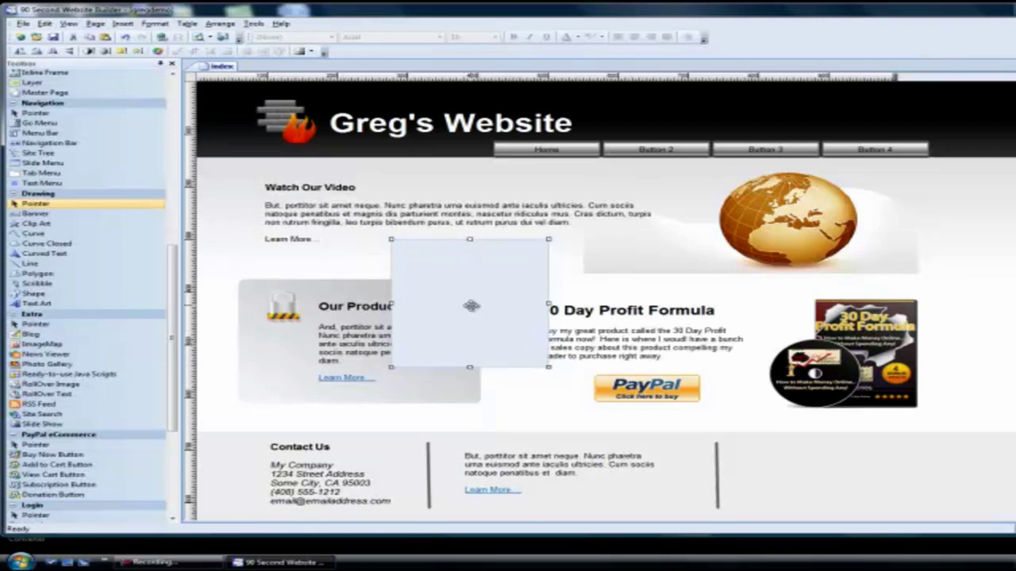
Review the shape's property categories and change its type to a right-pointing arrow.
{"action": "double_click", "coordinate": [471, 306]}
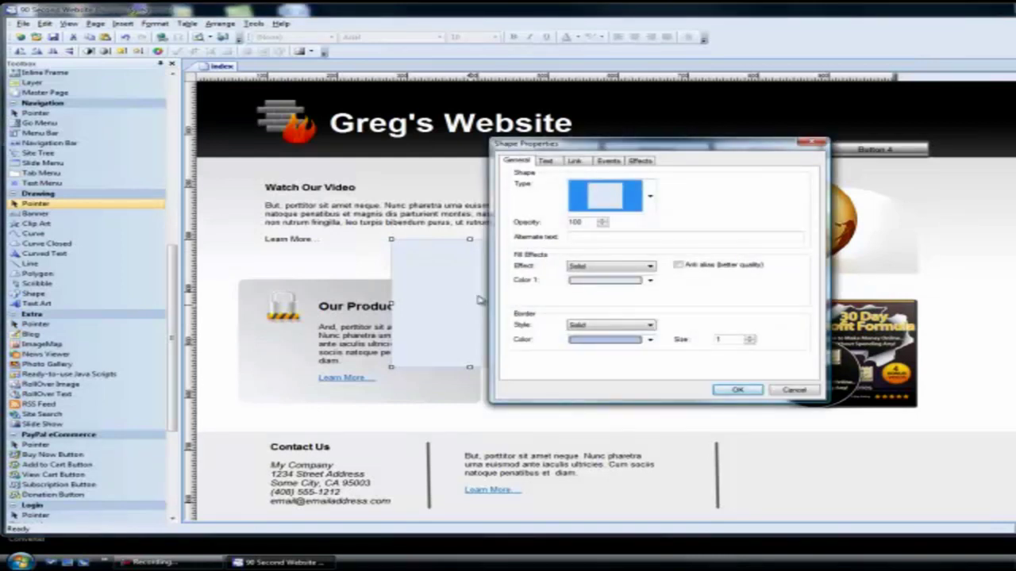
{"action": "left_click", "coordinate": [545, 161]}
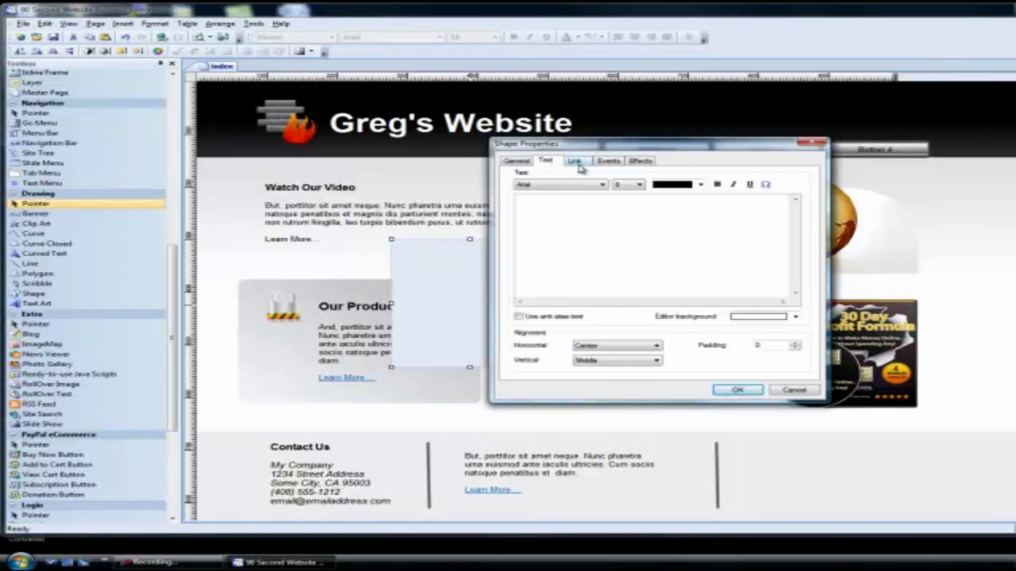
{"action": "left_click", "coordinate": [574, 161]}
{"action": "left_click", "coordinate": [608, 160]}
{"action": "left_click", "coordinate": [639, 161]}
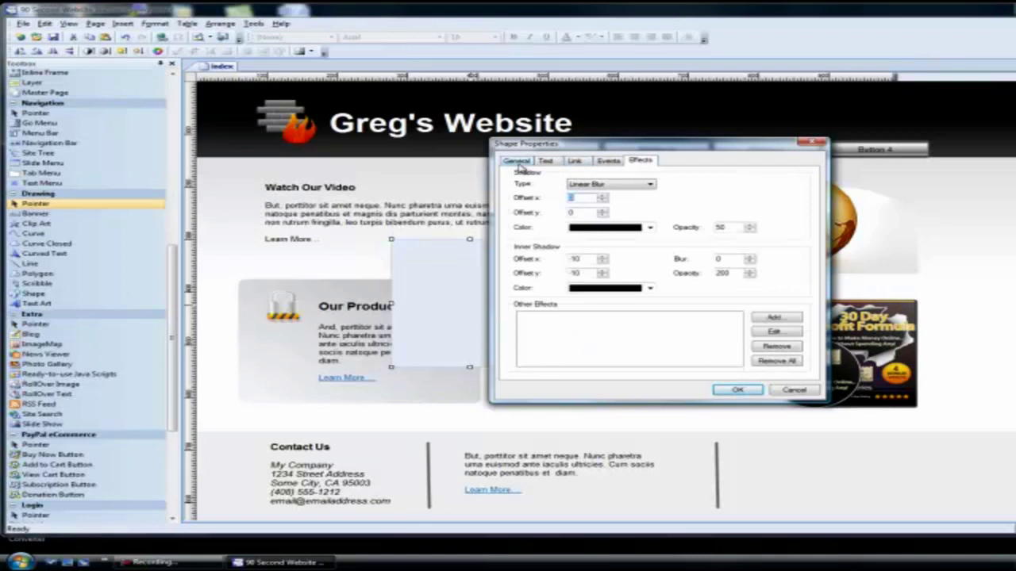
{"action": "left_click", "coordinate": [518, 162]}
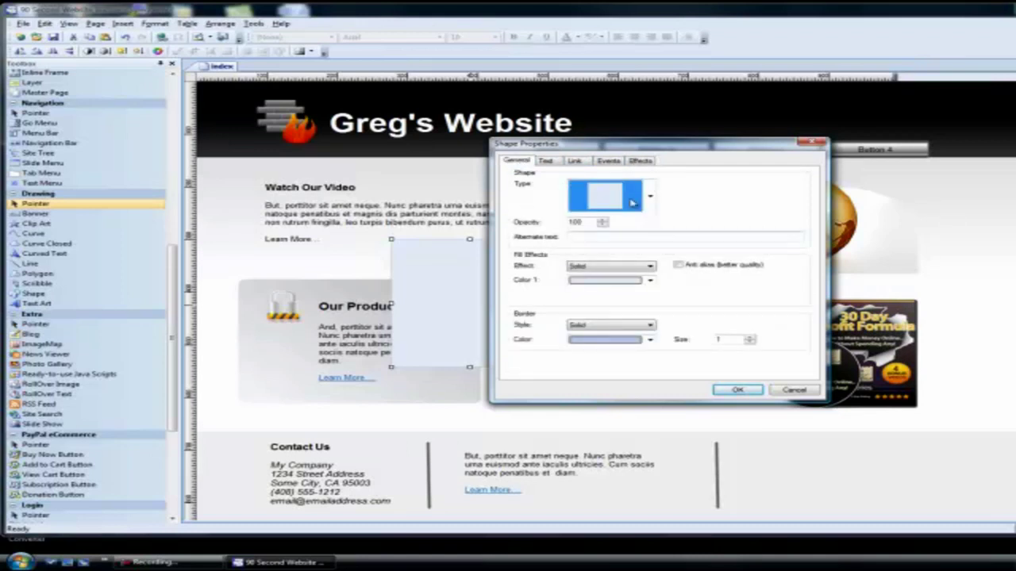
{"action": "left_click", "coordinate": [650, 196]}
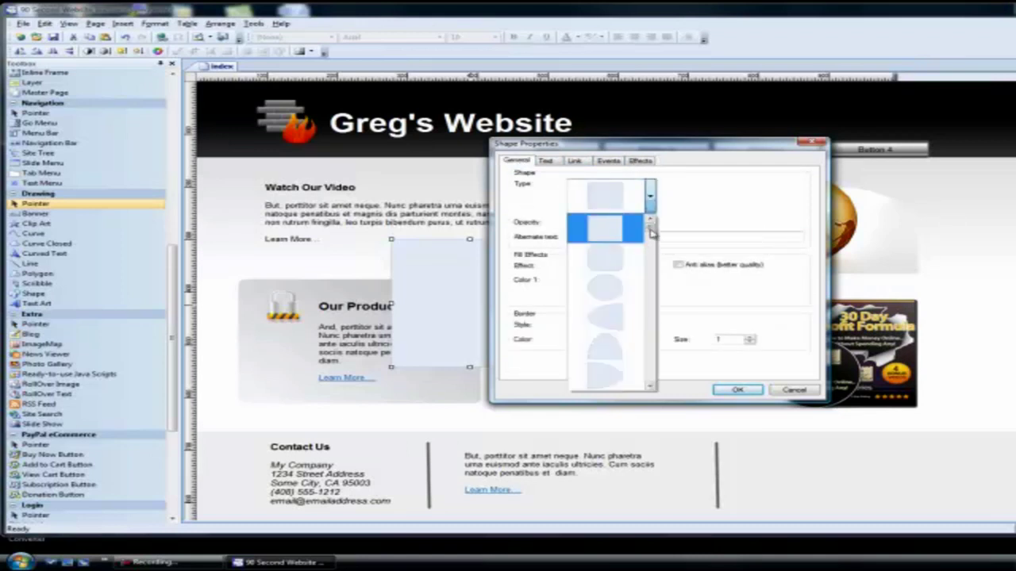
{"action": "left_click_drag", "start_coordinate": [651, 228], "coordinate": [653, 260]}
{"action": "left_click", "coordinate": [605, 257]}
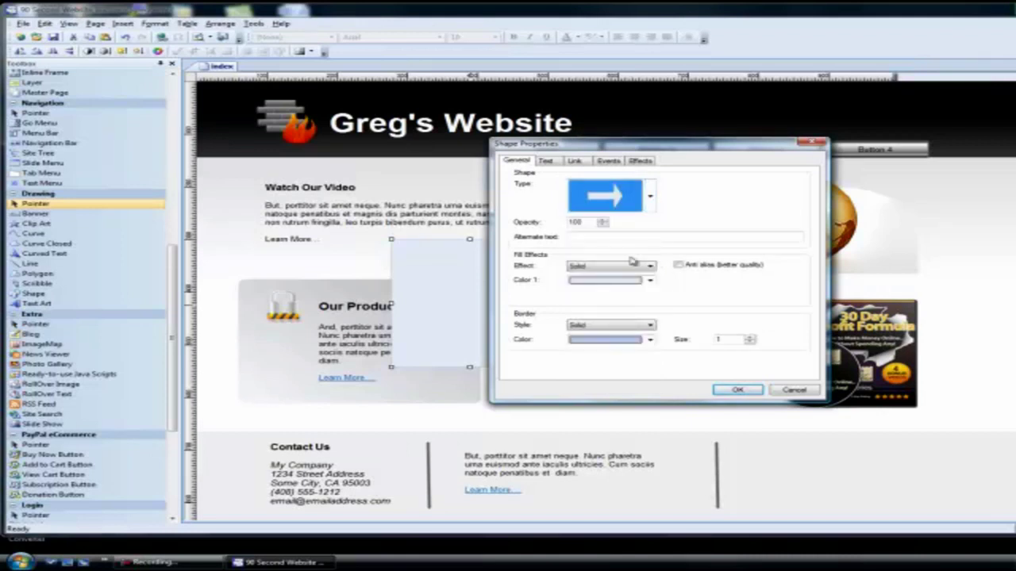
Give the arrow shape a Glass fill effect in dark red.
{"action": "left_click", "coordinate": [650, 266]}
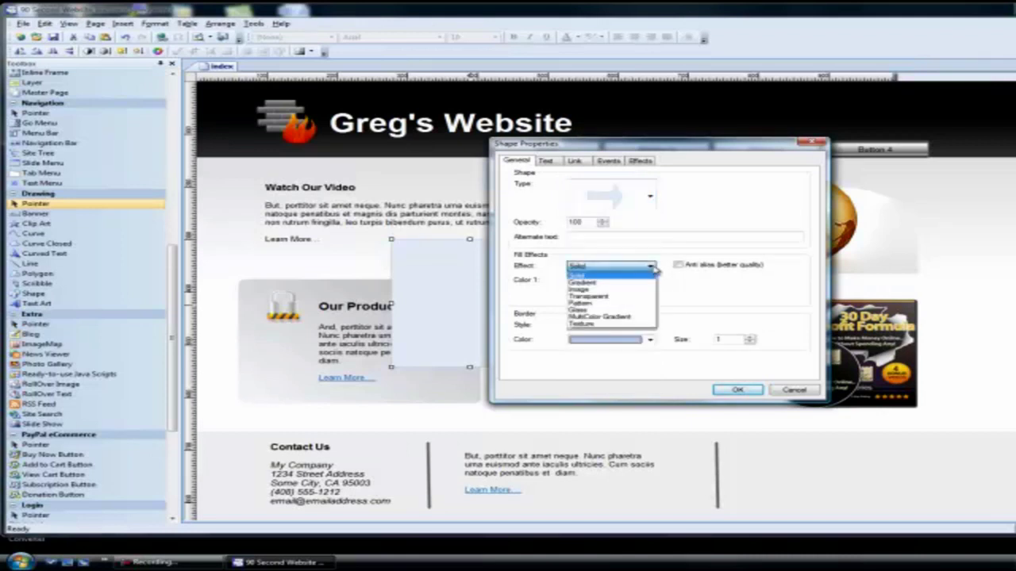
{"action": "left_click", "coordinate": [585, 309]}
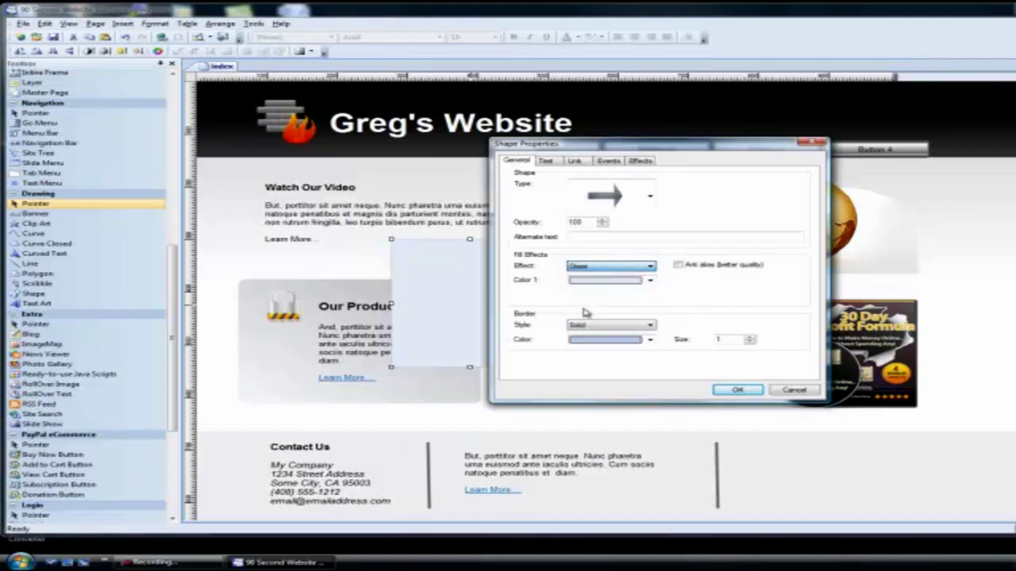
{"action": "left_click", "coordinate": [648, 283]}
{"action": "left_click", "coordinate": [587, 295]}
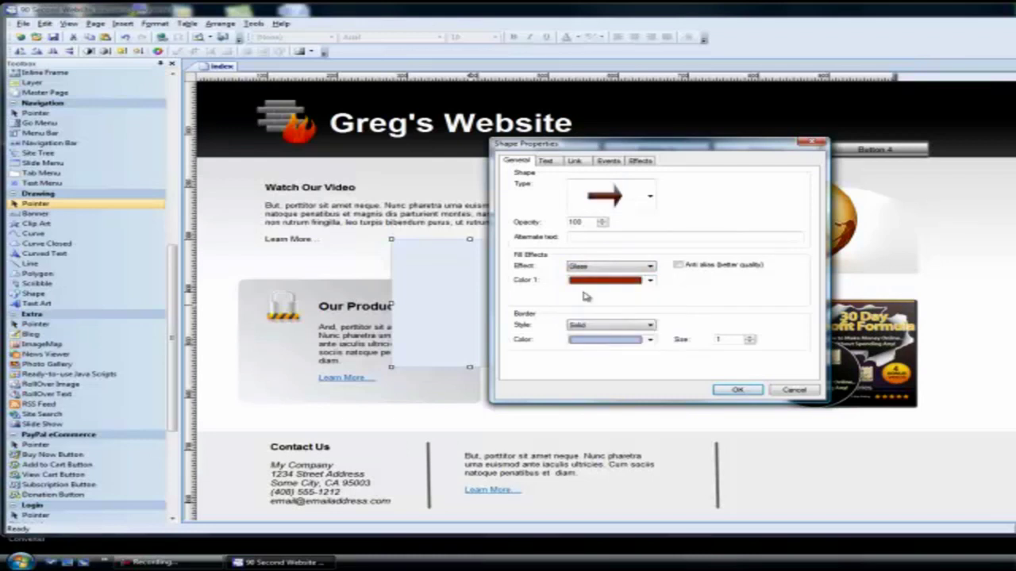
Give the arrow a thicker solid black border and apply the shape properties.
{"action": "left_click", "coordinate": [651, 326]}
{"action": "left_click", "coordinate": [645, 340]}
{"action": "left_click", "coordinate": [649, 340]}
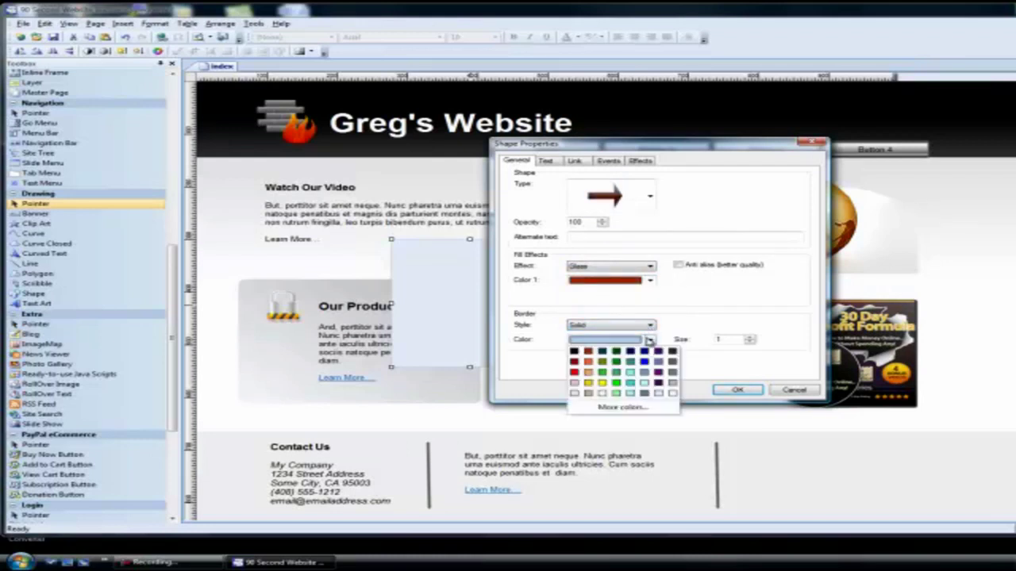
{"action": "left_click", "coordinate": [574, 350]}
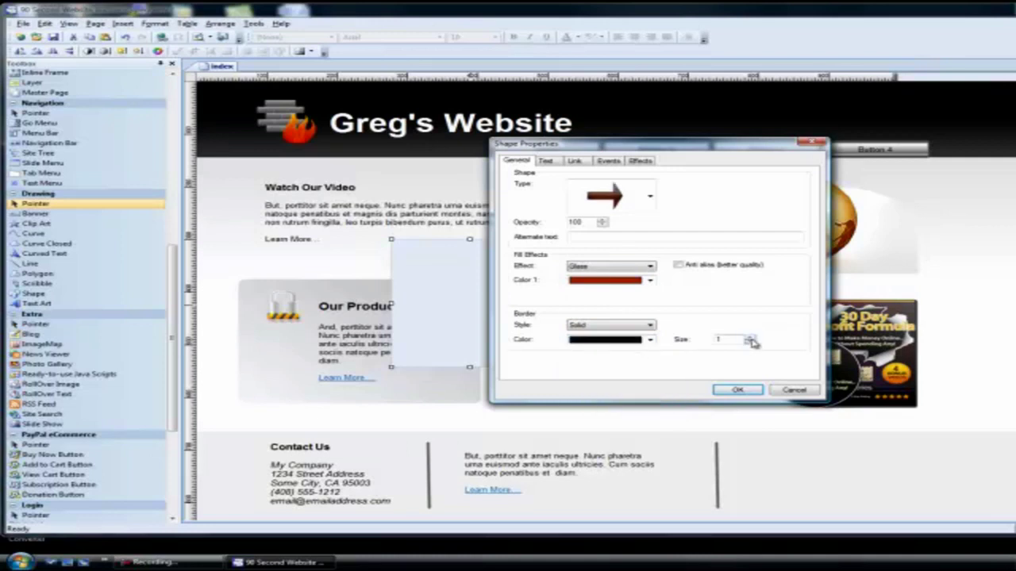
{"action": "left_click", "coordinate": [751, 339]}
{"action": "left_click", "coordinate": [751, 339]}
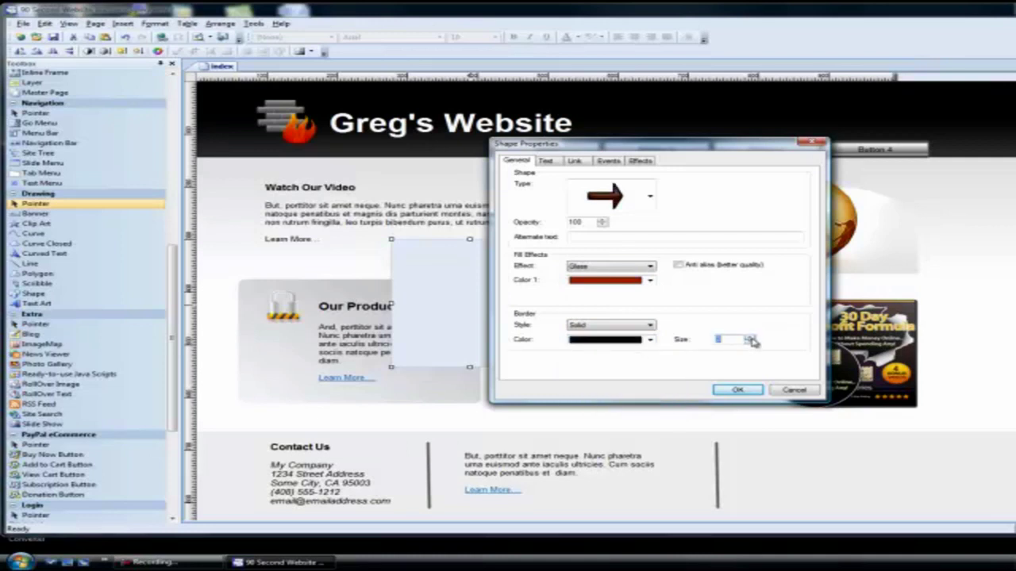
{"action": "left_click", "coordinate": [740, 390]}
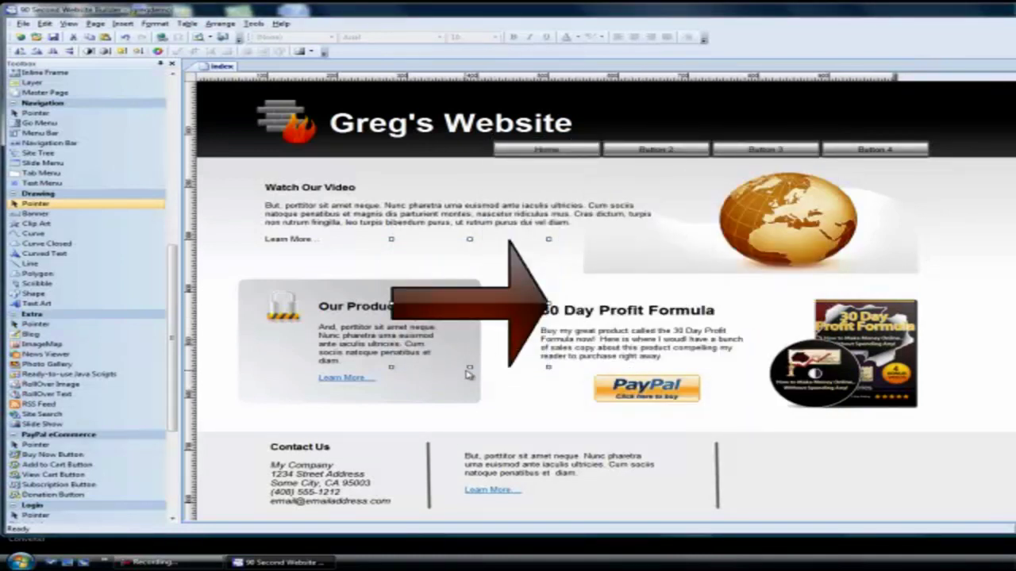
Try out making the arrow taller and longer and repositioning it, and delete it from the page.
{"action": "left_click_drag", "start_coordinate": [469, 369], "coordinate": [469, 400]}
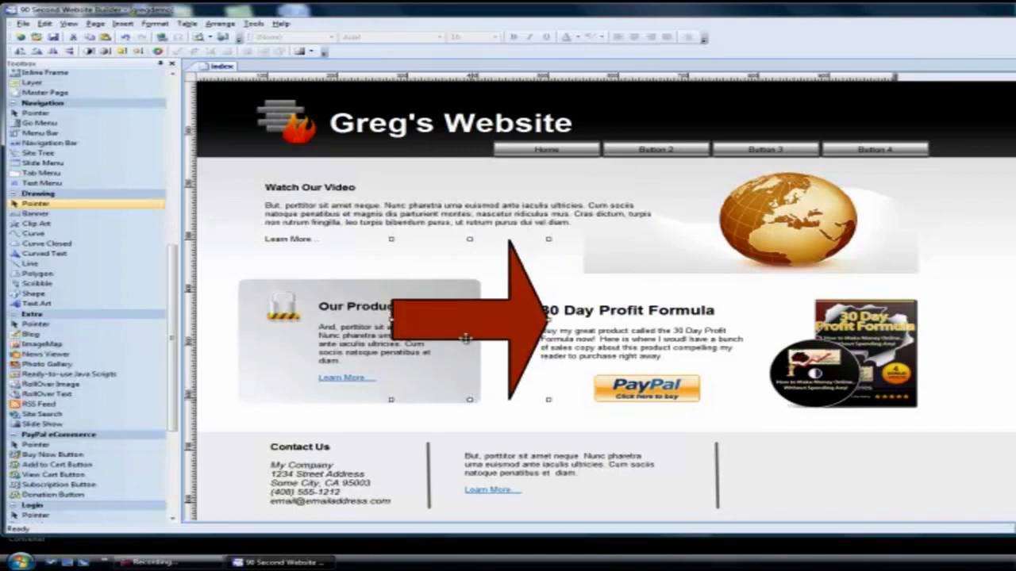
{"action": "left_click_drag", "start_coordinate": [466, 339], "coordinate": [423, 324]}
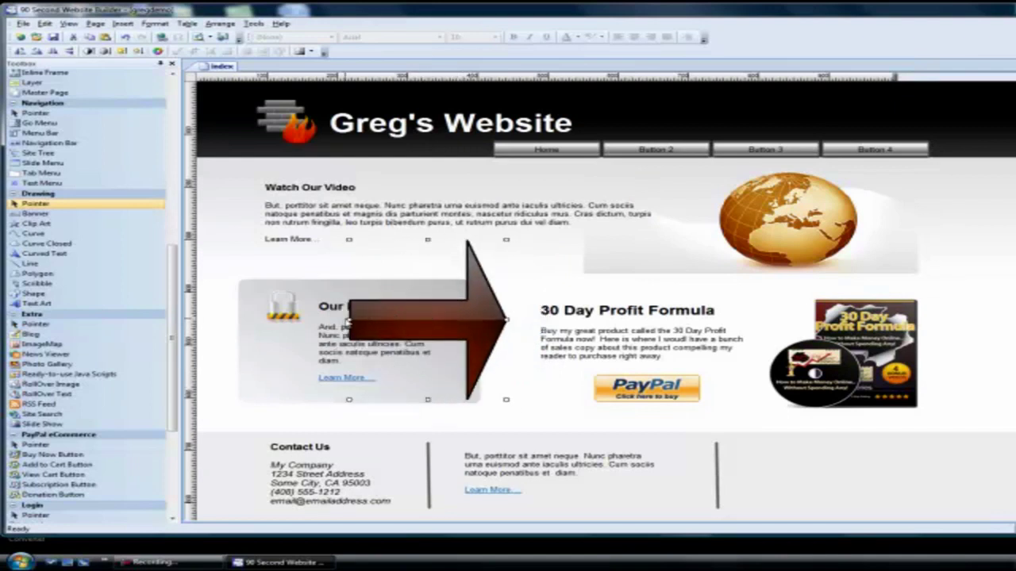
{"action": "left_click_drag", "start_coordinate": [348, 321], "coordinate": [243, 321]}
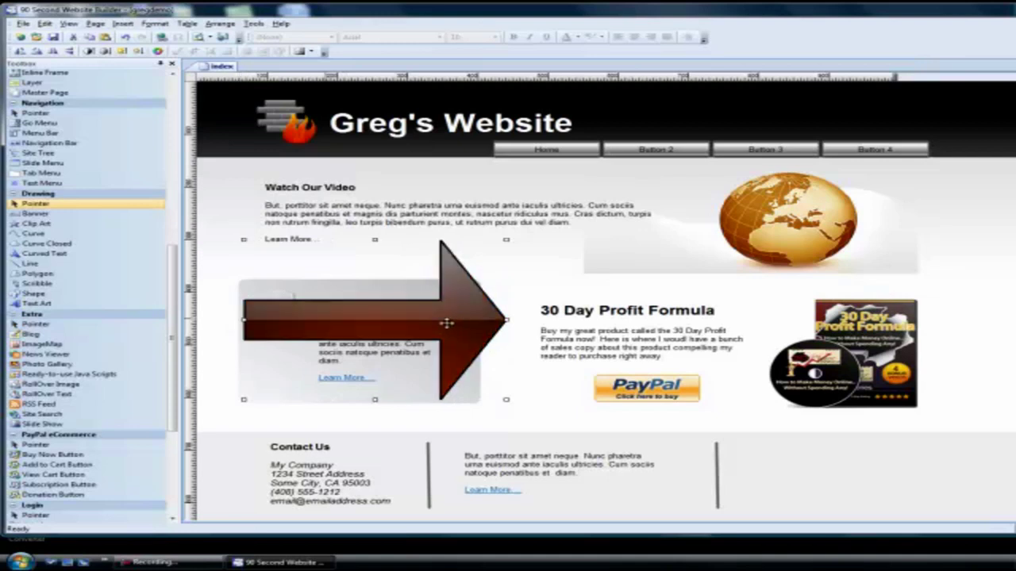
{"action": "left_click_drag", "start_coordinate": [446, 323], "coordinate": [470, 284]}
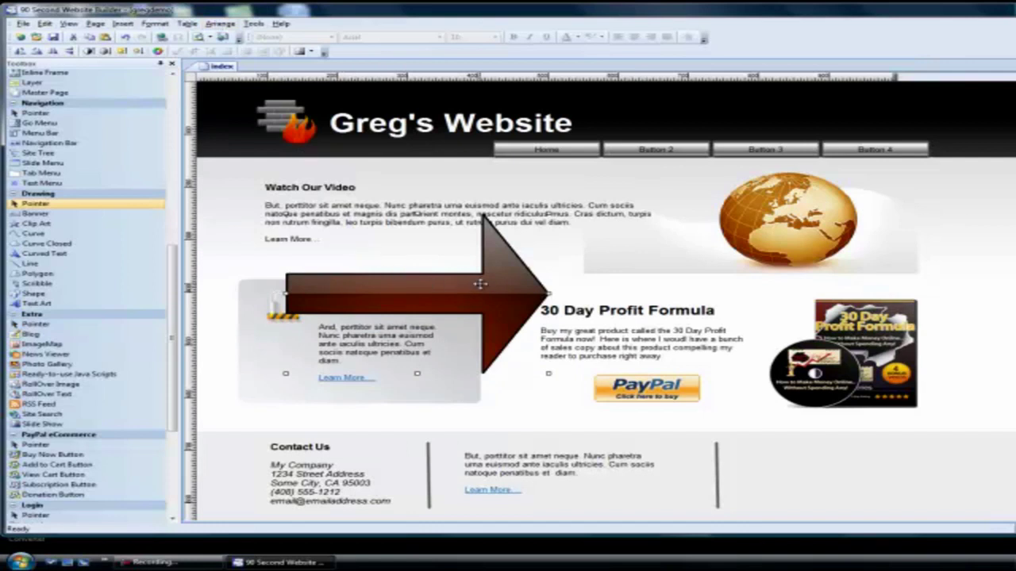
{"action": "key", "text": "Delete"}
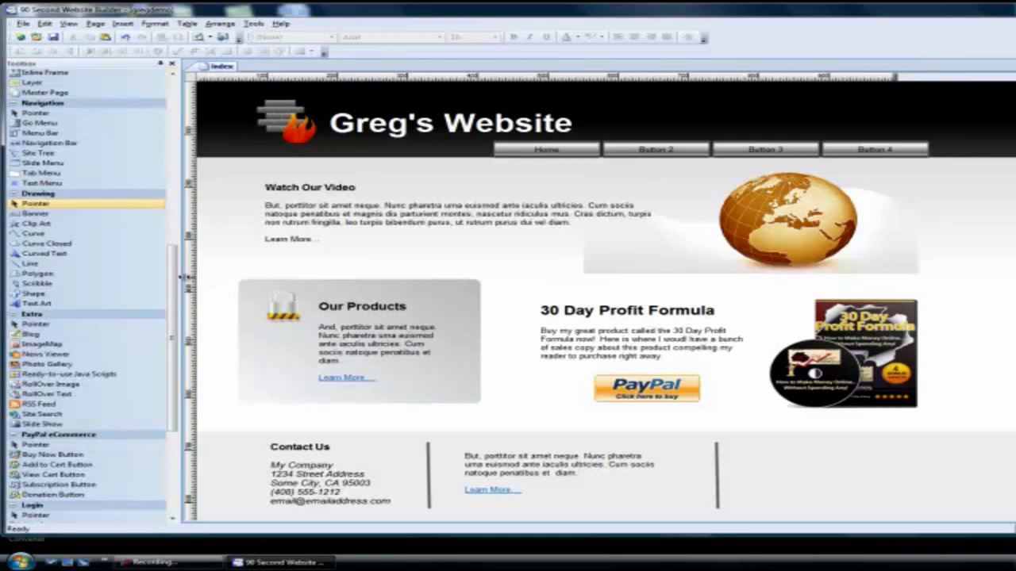
Browse the remaining toolbox objects down to the Login and jQuery UI groups.
{"action": "left_click_drag", "start_coordinate": [174, 284], "coordinate": [215, 369]}
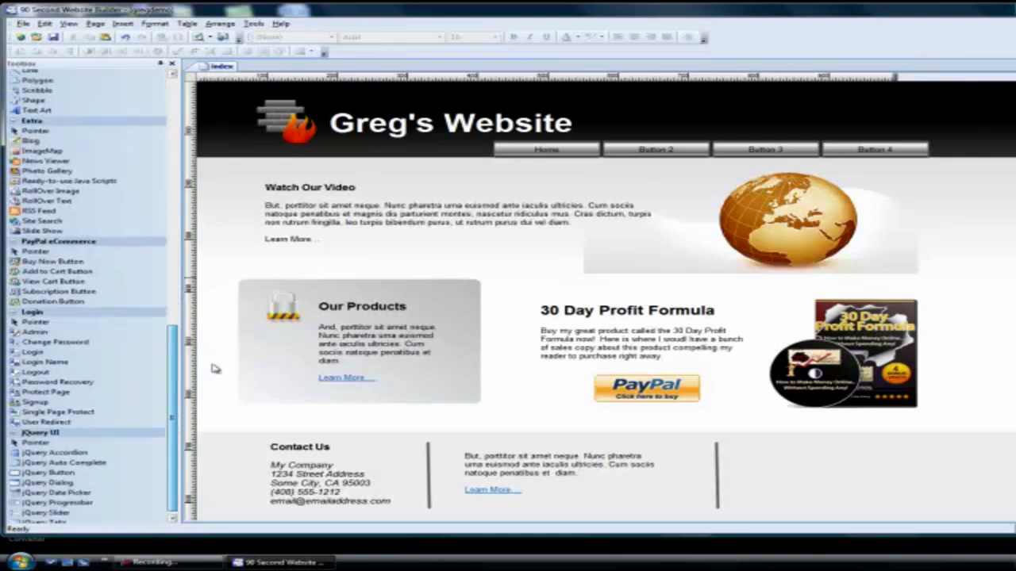